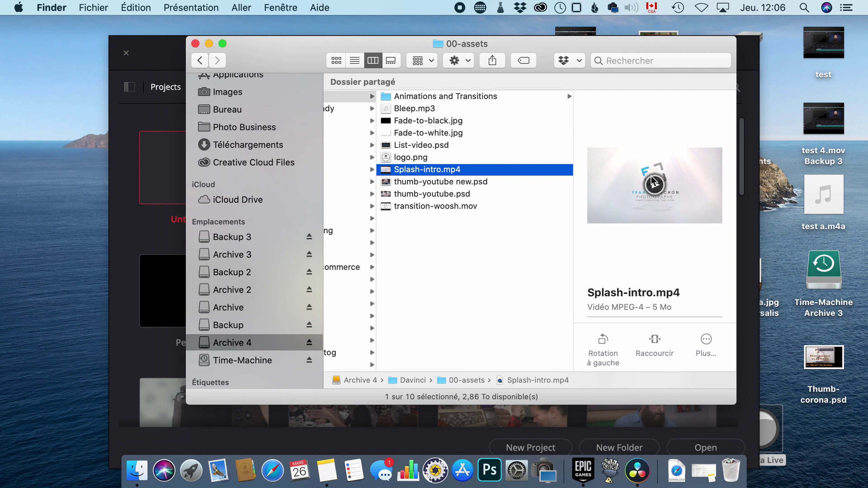
# Step: Return to the 00-assets folder in Finder, then switch to the DaVinci Resolve project manager and reposition its window
pyautogui.click(347, 97)
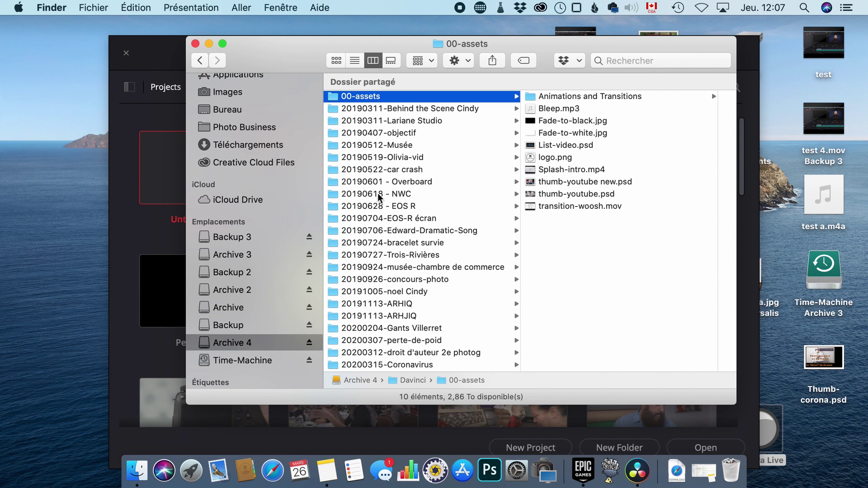
pyautogui.click(174, 59)
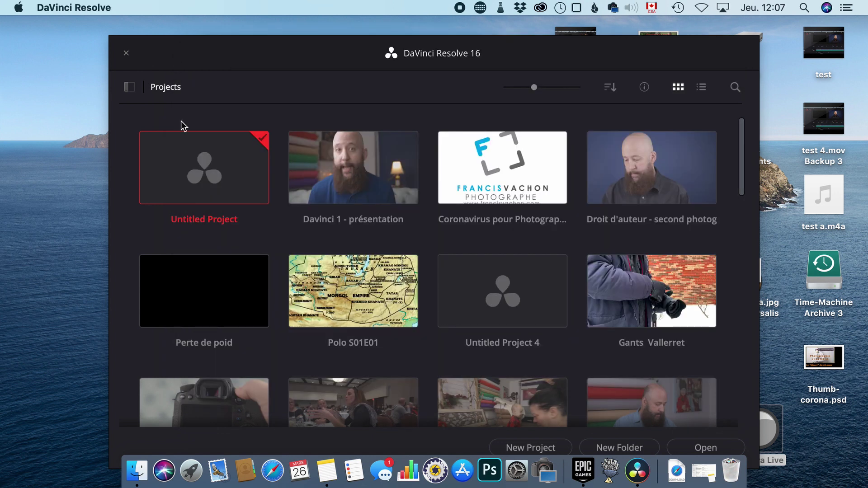
pyautogui.moveTo(272, 57); pyautogui.dragTo(326, 39)
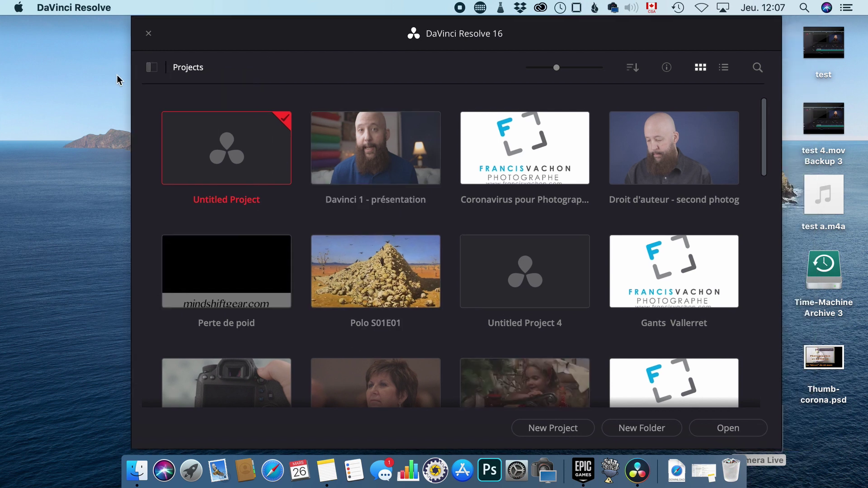
# Step: Show the database list and create a new project named "Démonstration Davinci"
pyautogui.click(152, 67)
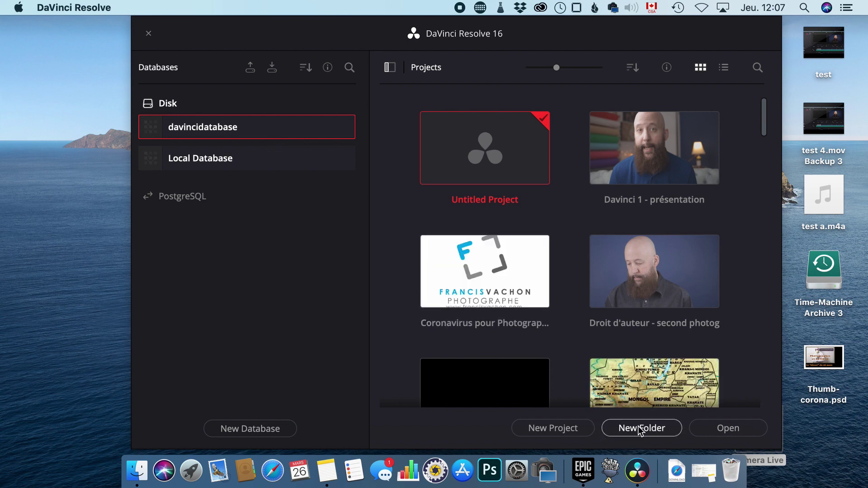
pyautogui.click(579, 428)
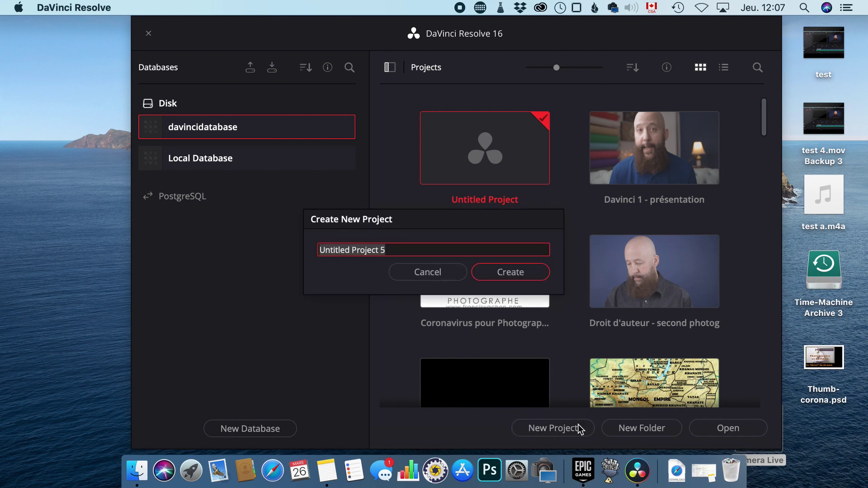
pyautogui.write('Démonstra')
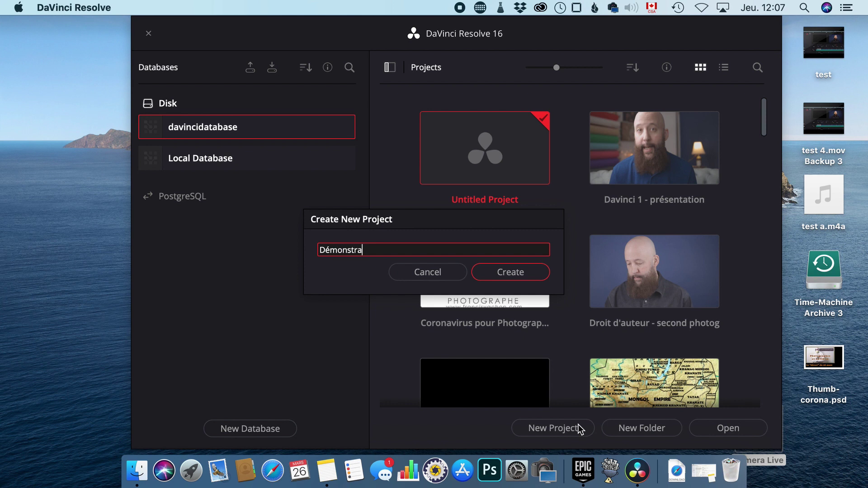
pyautogui.write('tion Davinci')
pyautogui.press('Return')
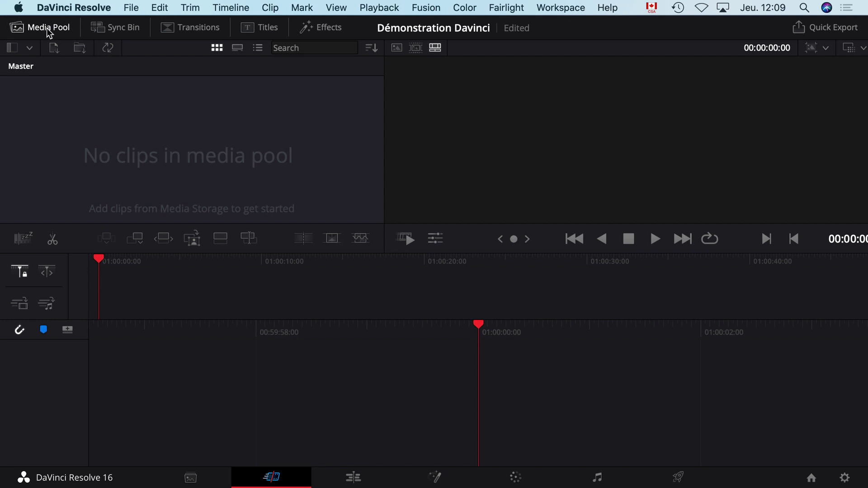
# Step: Switch the Cut page's library between the media pool and the transitions, leaving the transitions displayed
pyautogui.click(171, 29)
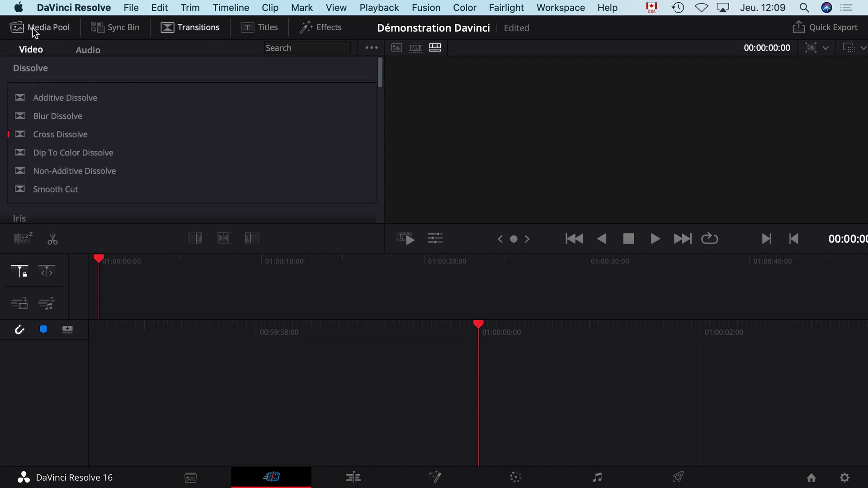
pyautogui.click(34, 28)
pyautogui.click(163, 30)
# Step: Add the Davinci folder on the Archive 3 drive as a media storage location in the system preferences and save
pyautogui.click(79, 7)
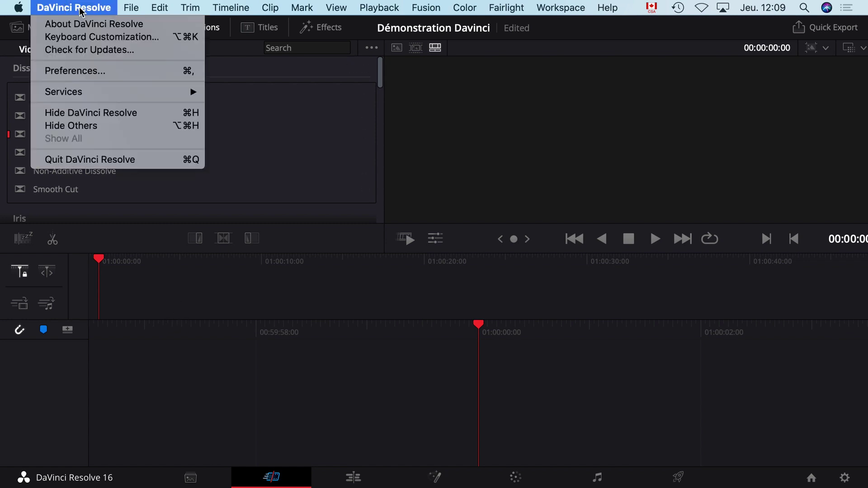
pyautogui.click(102, 71)
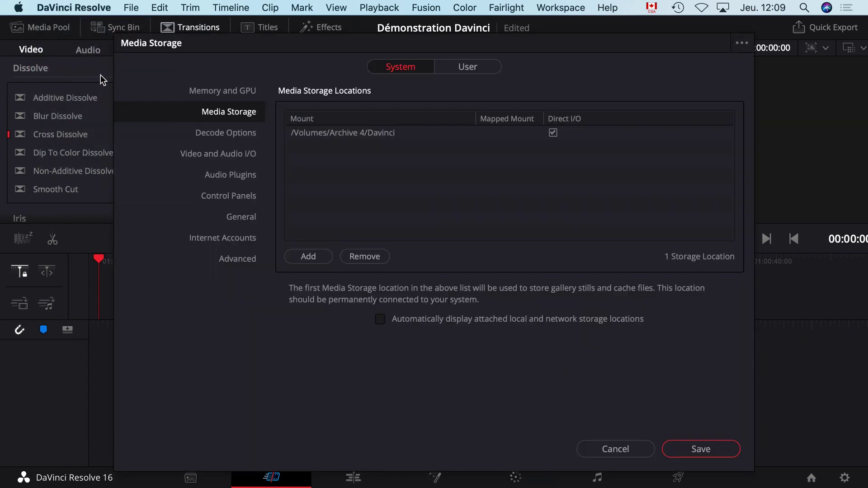
pyautogui.click(228, 93)
pyautogui.click(223, 111)
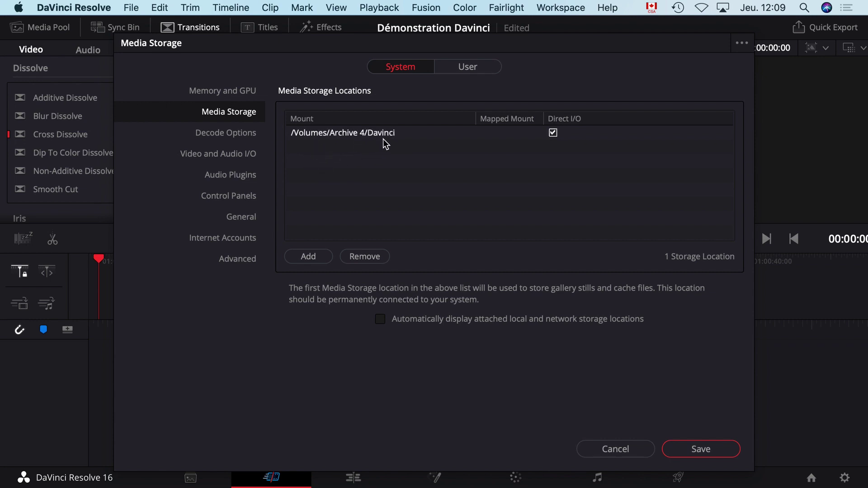
pyautogui.click(305, 257)
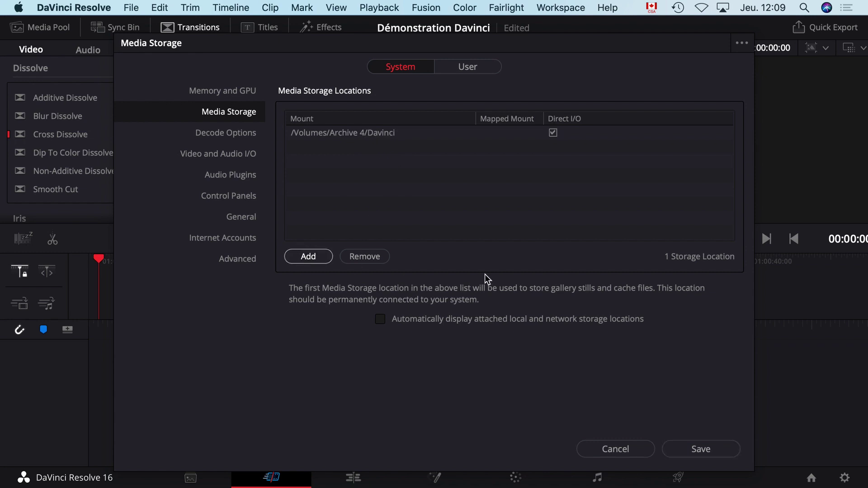
pyautogui.scroll(-1, 197, 280)
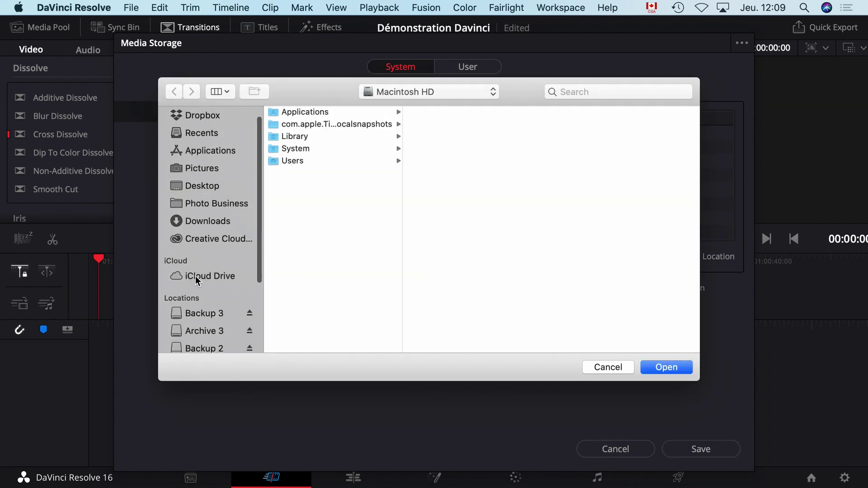
pyautogui.scroll(-3, 197, 280)
pyautogui.click(203, 272)
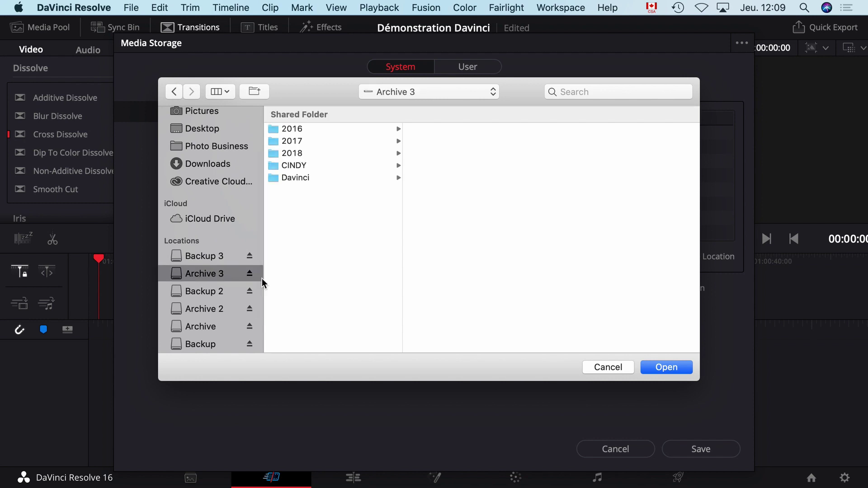
pyautogui.click(293, 178)
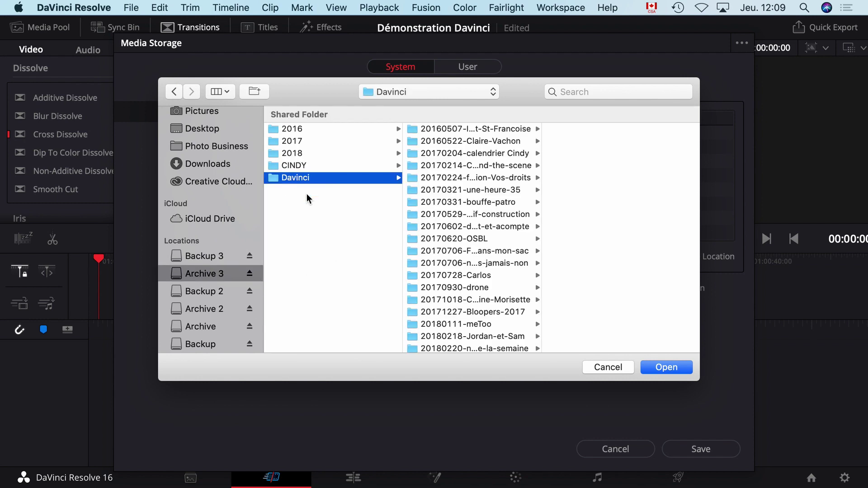
pyautogui.click(667, 368)
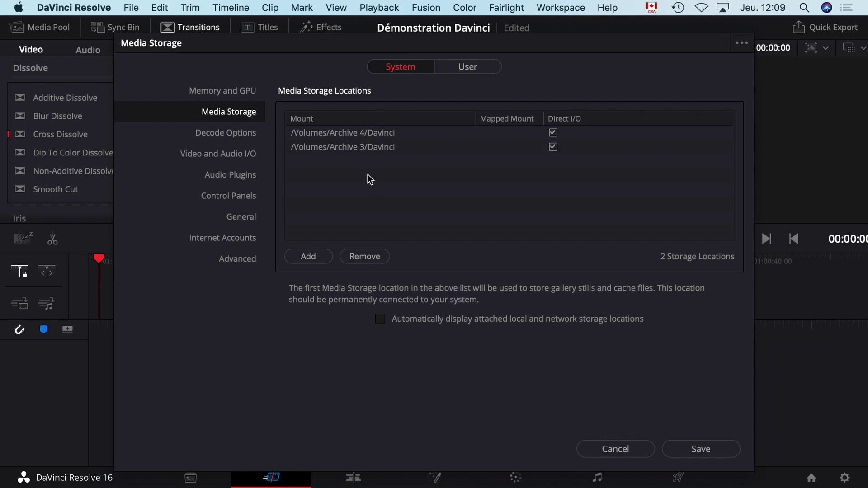
pyautogui.click(708, 450)
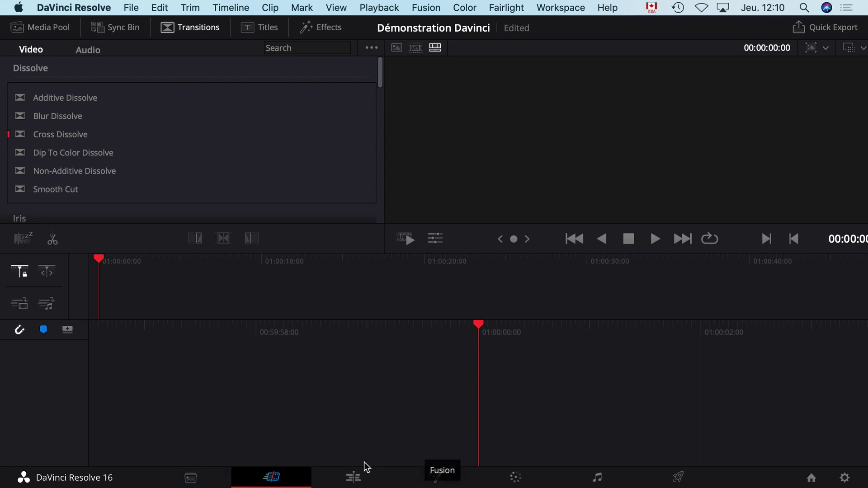
# Step: Look through the Media, Cut, Edit, Fusion, Color, Fairlight and Deliver pages in sequence
pyautogui.click(190, 477)
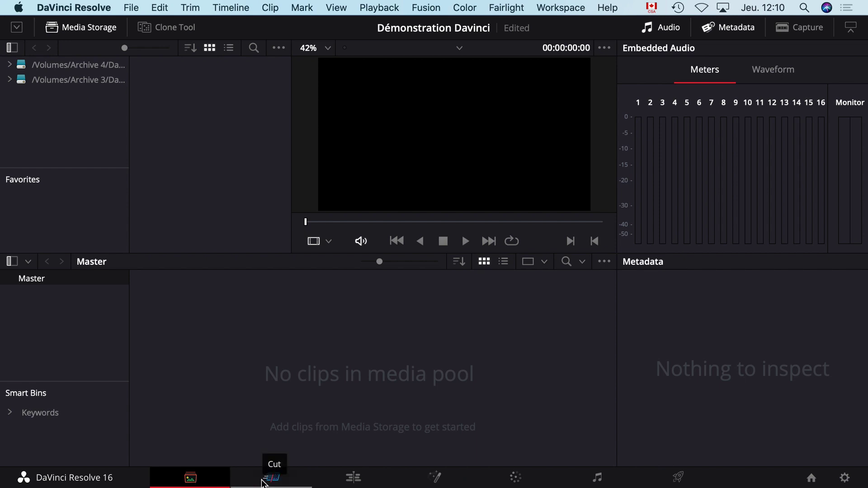
pyautogui.click(264, 481)
pyautogui.click(349, 476)
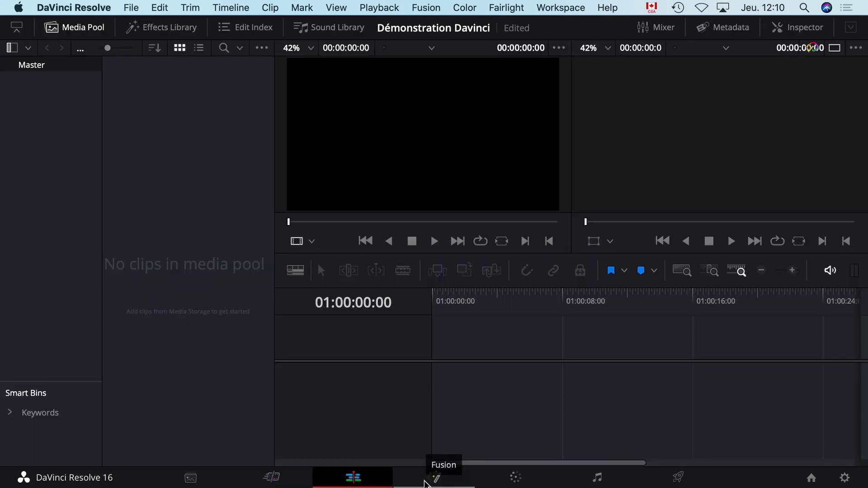
pyautogui.click(431, 478)
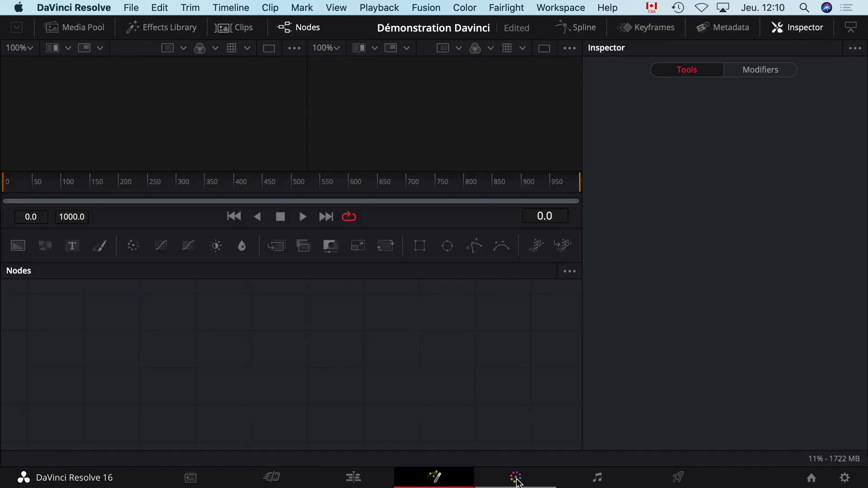
pyautogui.click(516, 480)
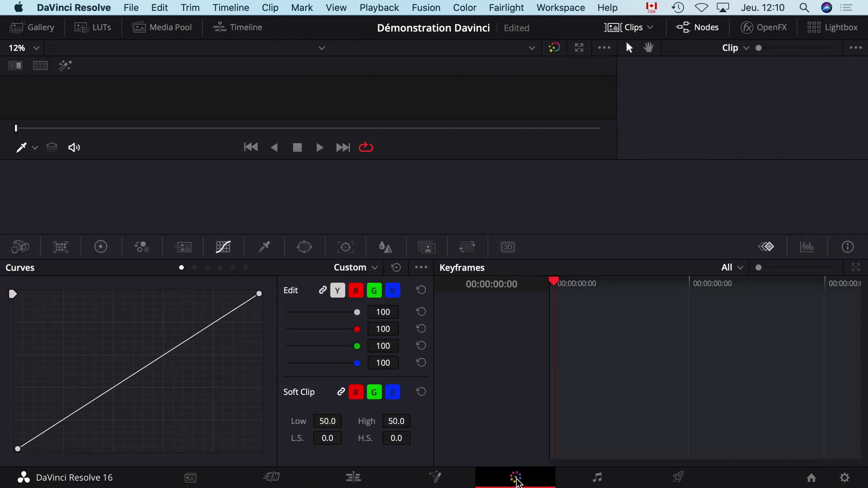
pyautogui.click(597, 478)
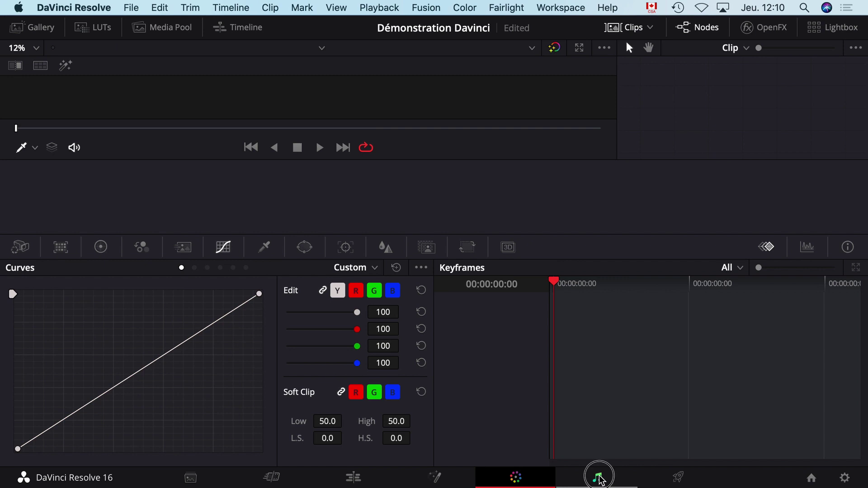
pyautogui.click(682, 477)
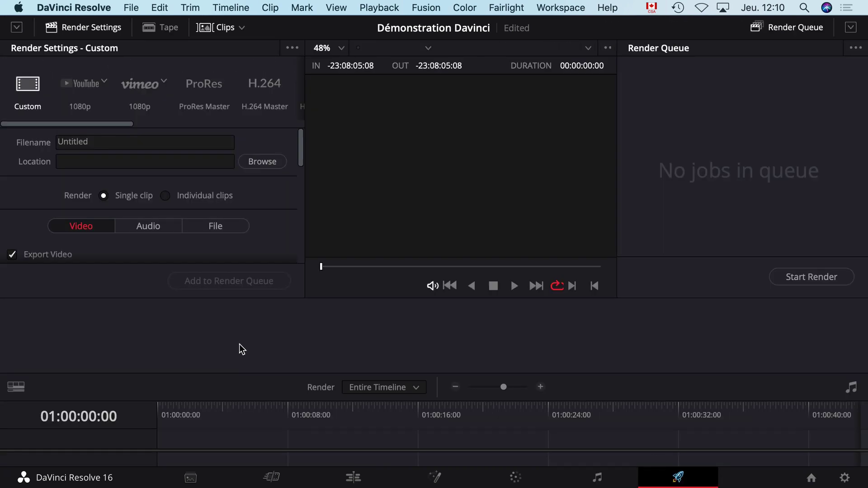
# Step: Revisit the Media, Cut and Edit pages to compare their workspaces
pyautogui.click(196, 480)
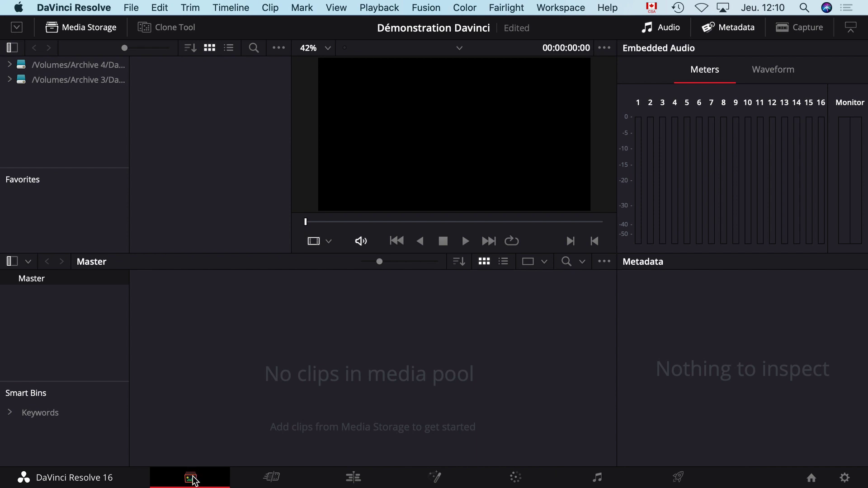
pyautogui.click(266, 477)
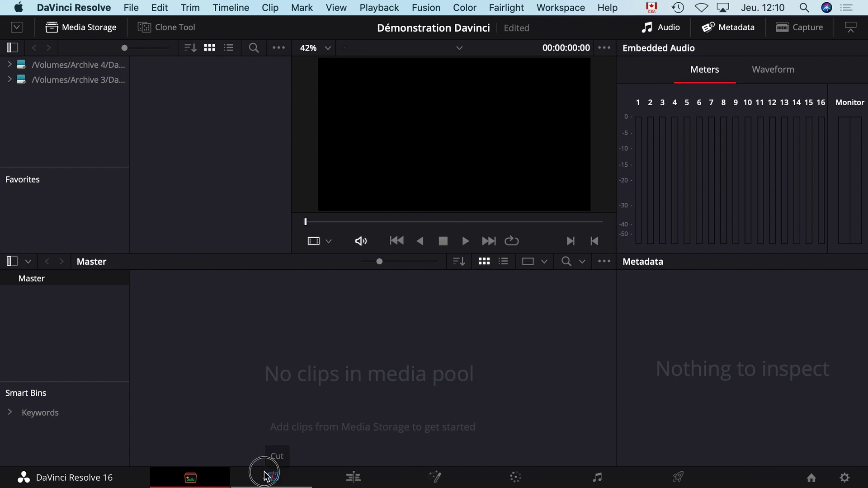
pyautogui.click(352, 477)
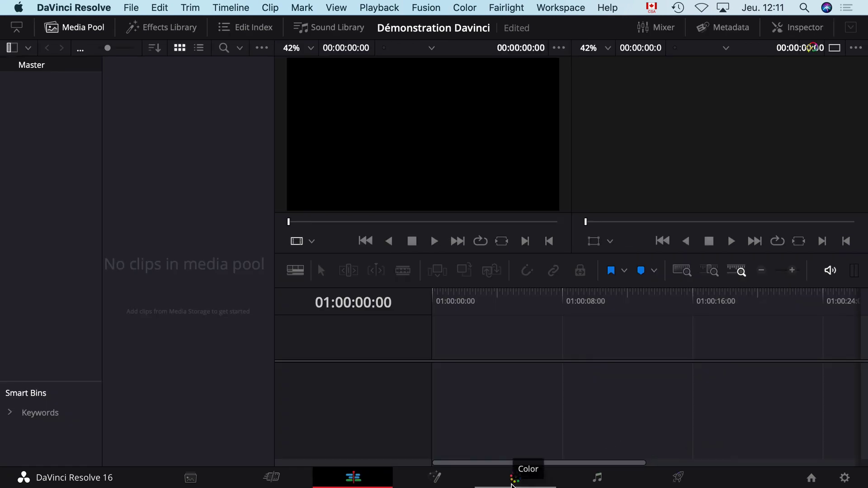
# Step: Return to the Media page and widen the storage location list so the full folder paths fit
pyautogui.click(189, 482)
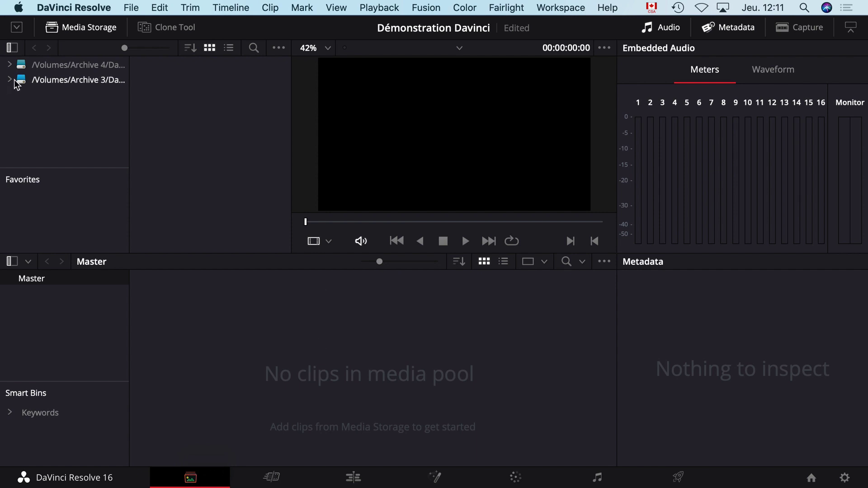
pyautogui.click(75, 26)
pyautogui.click(64, 27)
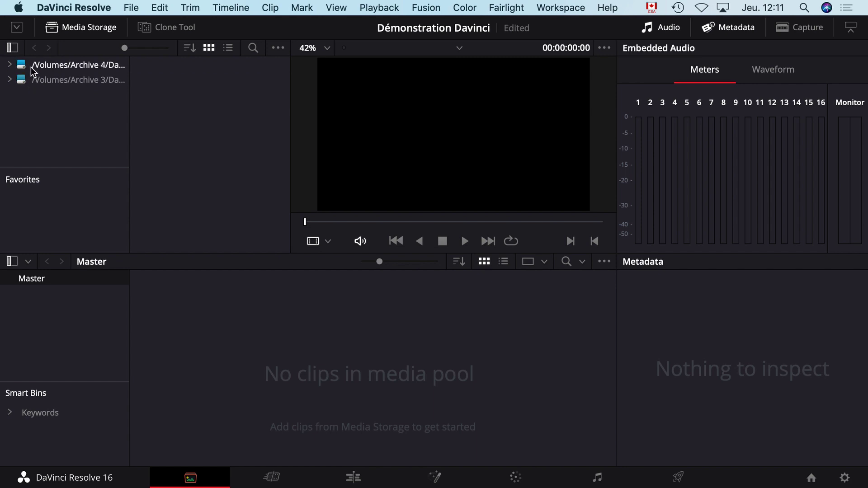
pyautogui.moveTo(129, 86); pyautogui.dragTo(204, 94)
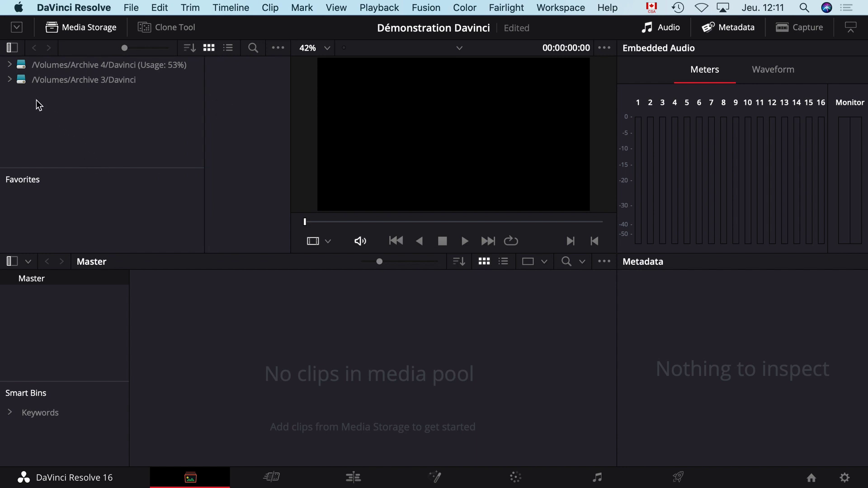
# Step: Open the 20200204-Gants Villerret folder from the Archive 4 Davinci location and enlarge the area showing its clips
pyautogui.click(10, 64)
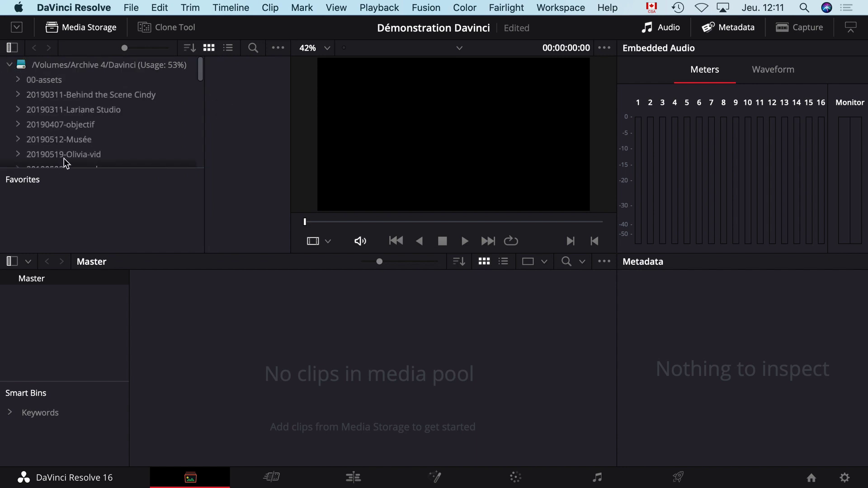
pyautogui.moveTo(62, 169); pyautogui.dragTo(59, 246)
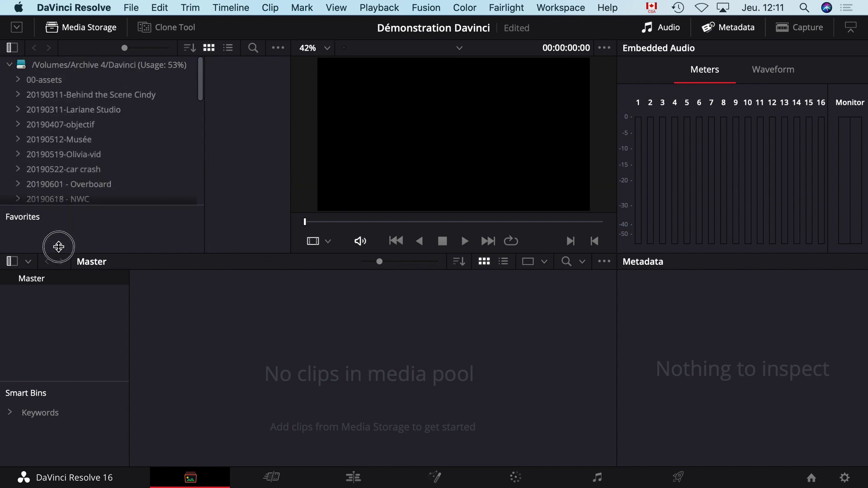
pyautogui.scroll(-8, 59, 168)
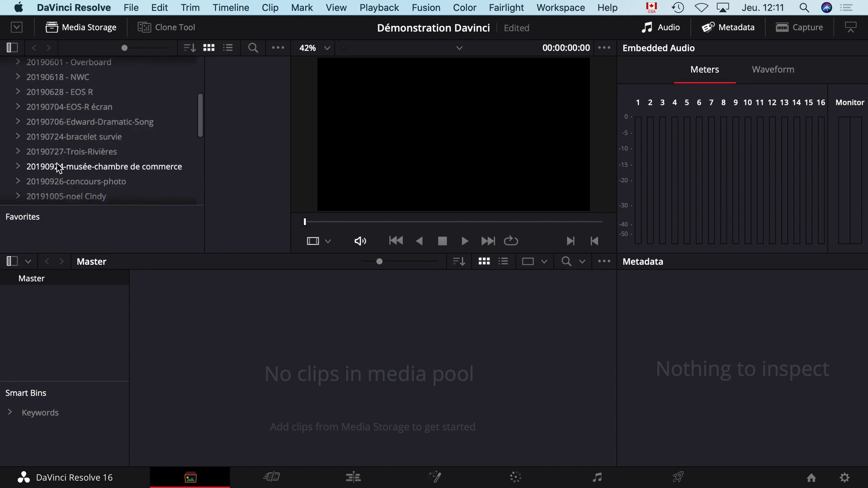
pyautogui.scroll(-5, 59, 168)
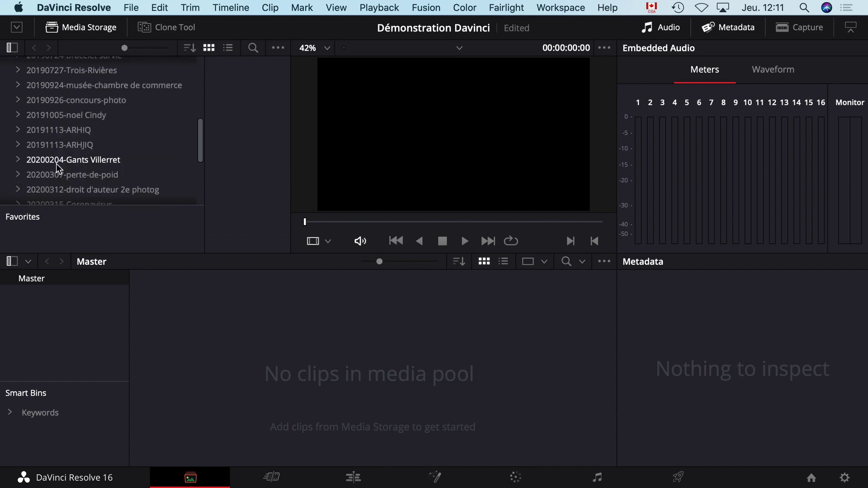
pyautogui.click(13, 161)
pyautogui.click(18, 160)
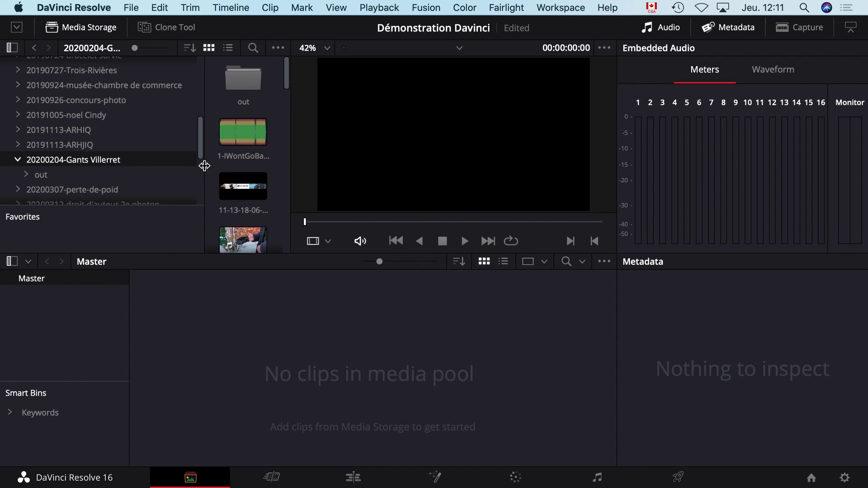
pyautogui.moveTo(204, 166); pyautogui.dragTo(66, 169)
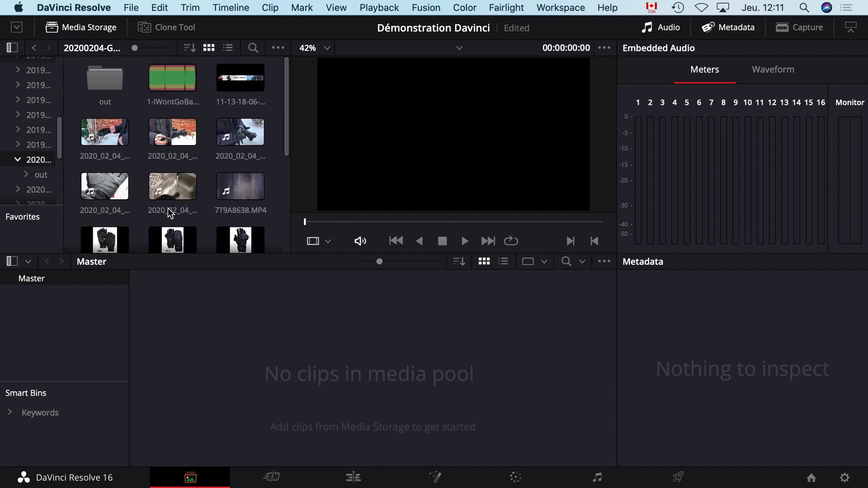
# Step: Compare the thumbnail and list views of the folder's clips, and leave them displayed as a list
pyautogui.click(228, 49)
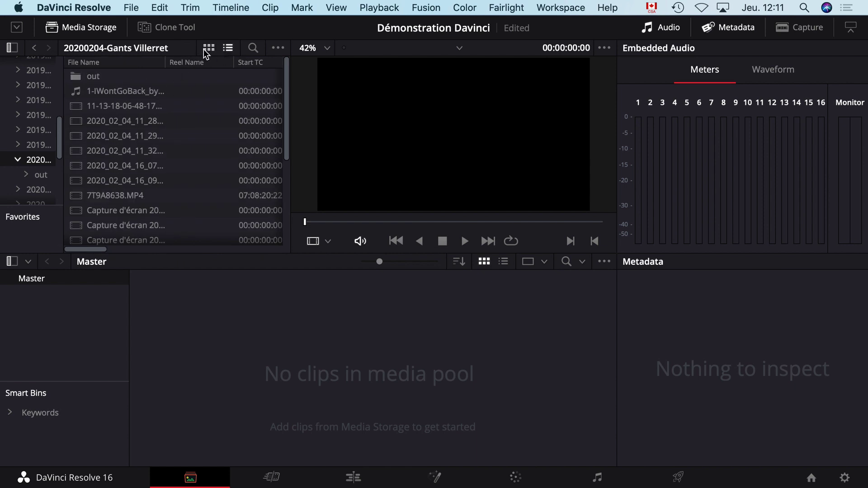
pyautogui.click(208, 48)
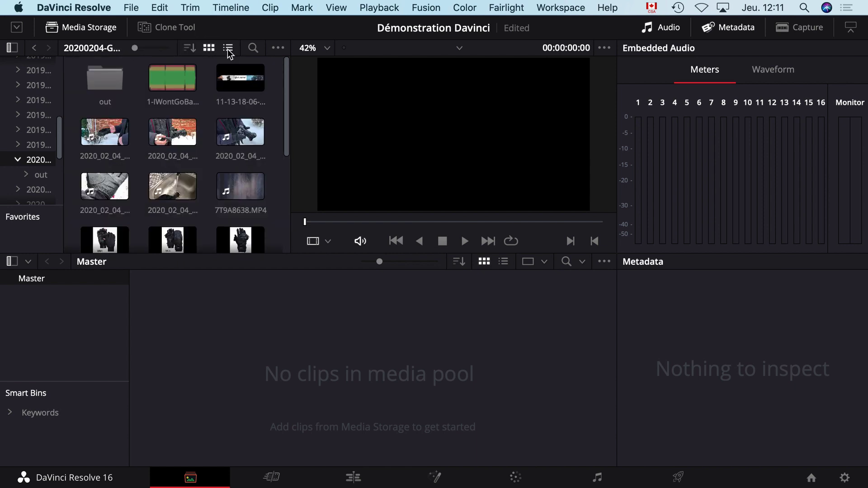
pyautogui.click(229, 50)
pyautogui.click(208, 48)
pyautogui.click(229, 48)
# Step: Load the 1-IWontGoBack music file in the viewer, and hide the audio meters and clip metadata
pyautogui.click(141, 92)
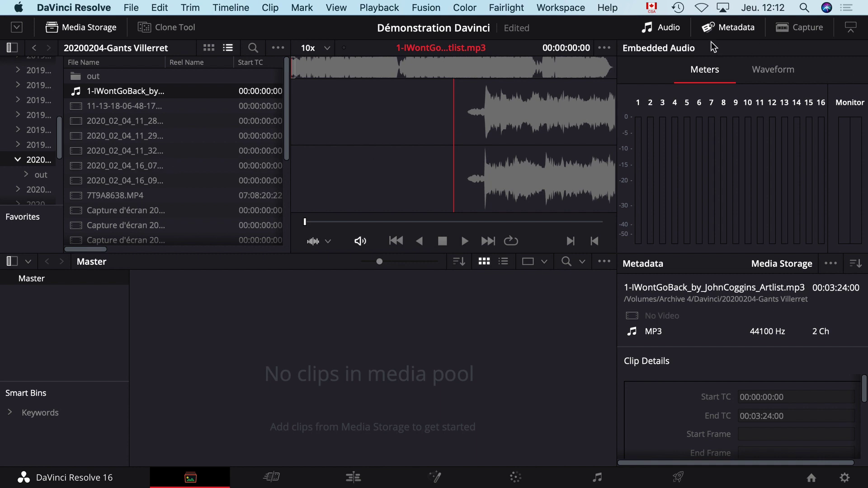
pyautogui.click(666, 27)
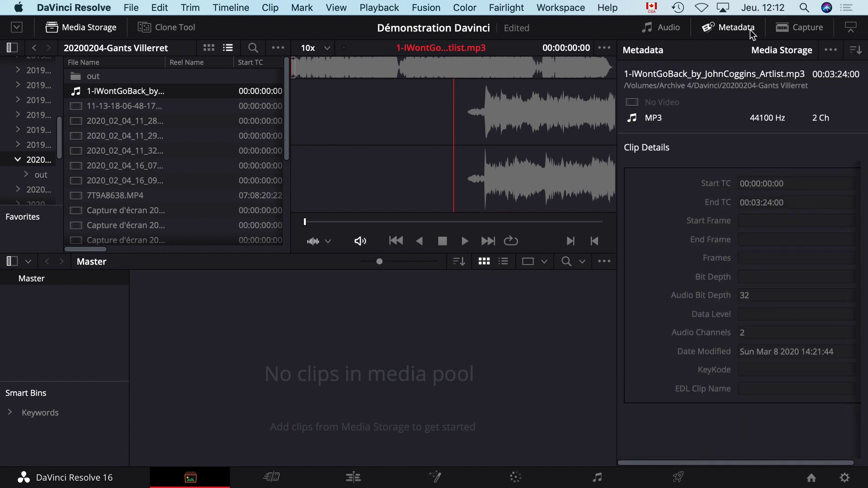
pyautogui.click(738, 28)
# Step: Preview 2020_02_04_11_28_22_132.MOV and 7T9A8638.MP4, scrub through the latter, and examine the clip list's property columns
pyautogui.click(142, 125)
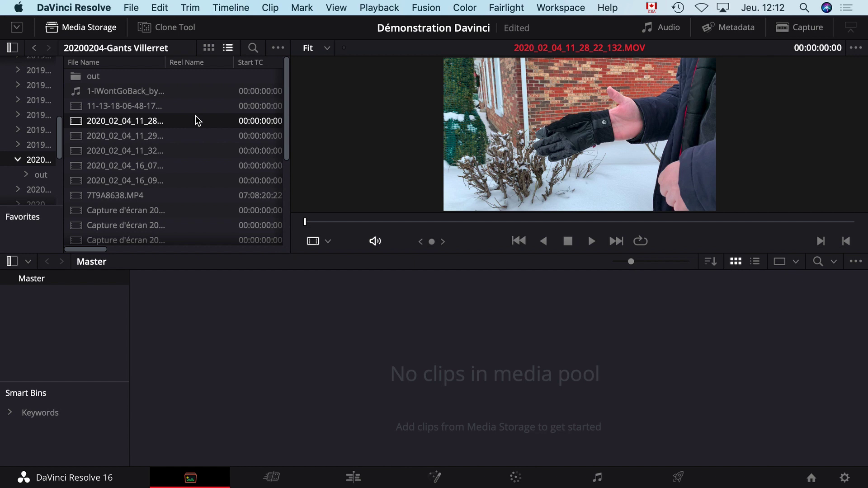
pyautogui.click(116, 197)
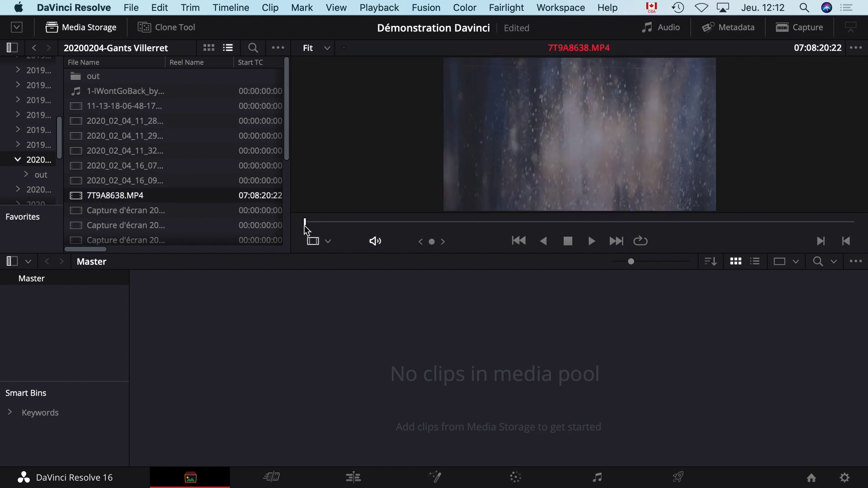
pyautogui.moveTo(304, 225); pyautogui.dragTo(407, 223)
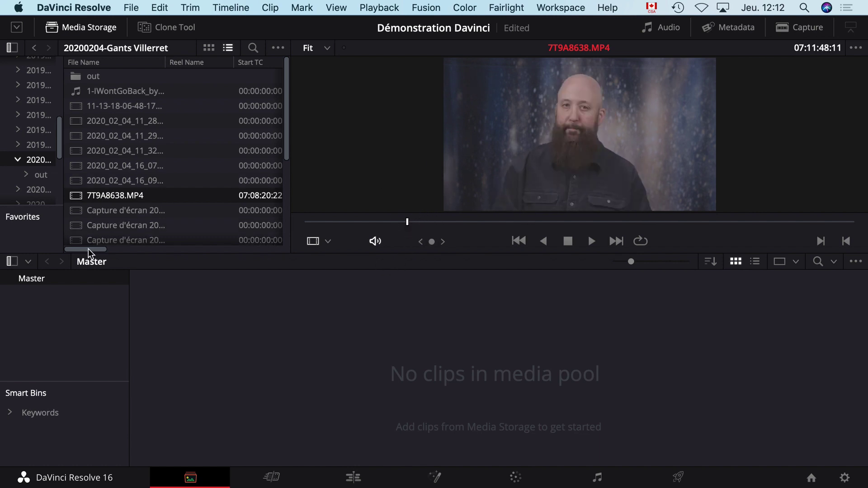
pyautogui.moveTo(90, 253); pyautogui.dragTo(179, 257)
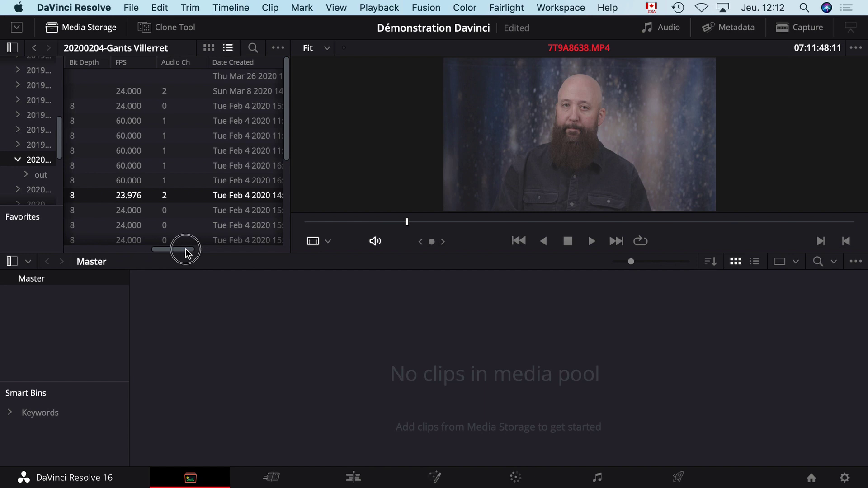
pyautogui.moveTo(185, 248); pyautogui.dragTo(104, 243)
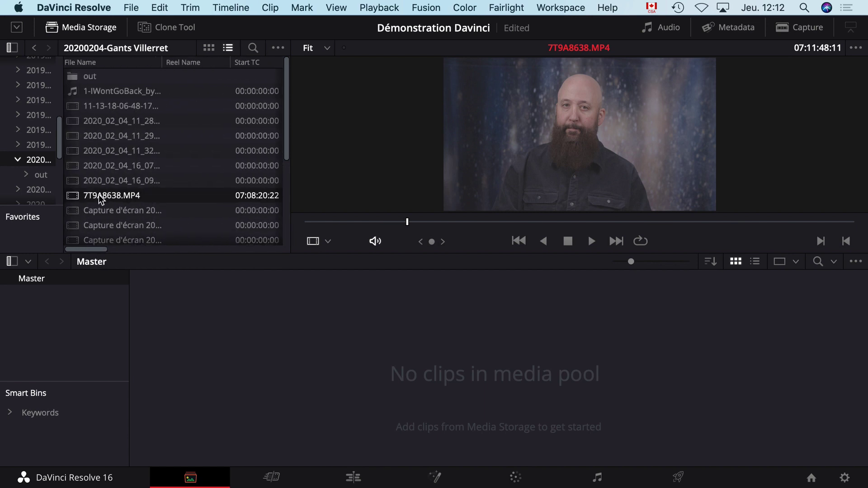
# Step: Add 7T9A8638.MP4 to the media pool and change the project's timeline frame rate and video format to match it
pyautogui.moveTo(98, 194); pyautogui.dragTo(312, 346)
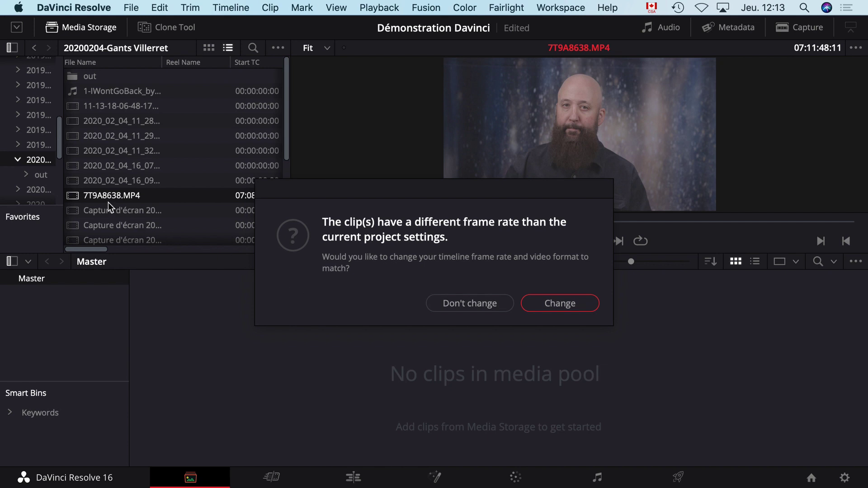
pyautogui.click(550, 308)
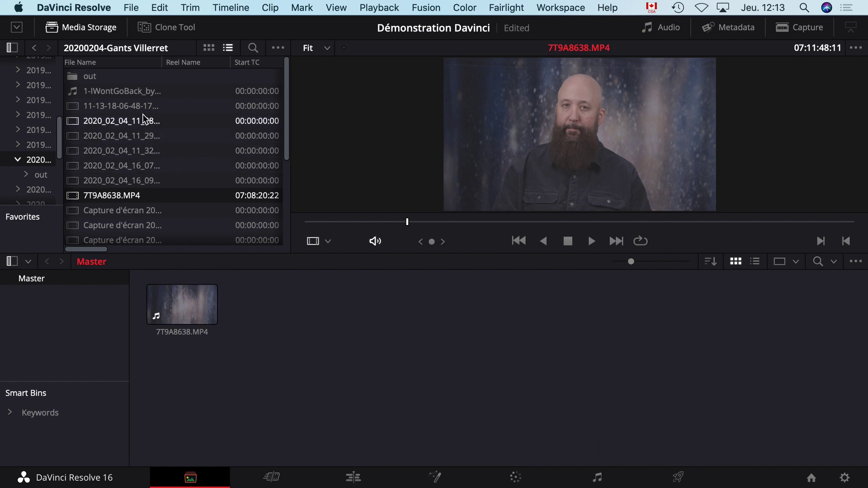
# Step: Add all files from the 1-IWontGoBack music track through the 2020_02_04_16_09 clip to the media pool
pyautogui.click(120, 92)
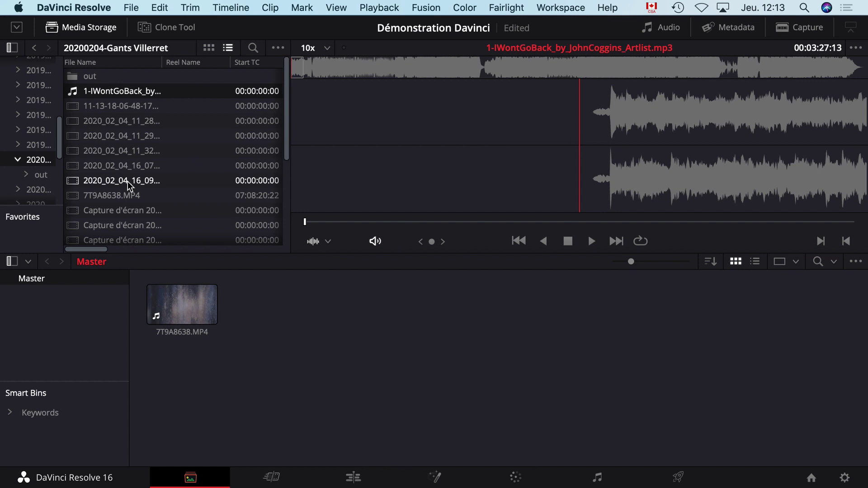
pyautogui.keyDown('shift'); pyautogui.click(130, 181); pyautogui.keyUp('shift')
pyautogui.moveTo(127, 167); pyautogui.dragTo(322, 333)
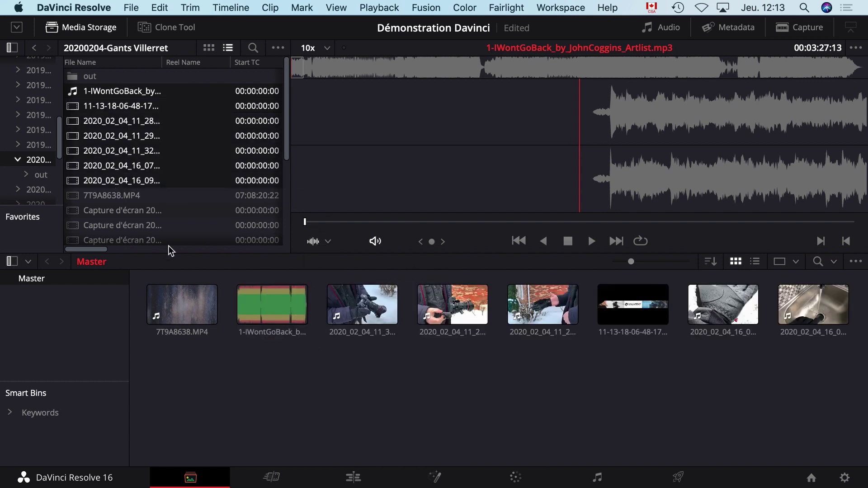
# Step: Add the remaining files, from the first Capture d'écran image through Mark-[01-03].png, to the media pool and preview two stills
pyautogui.click(122, 211)
pyautogui.scroll(-6, 122, 214)
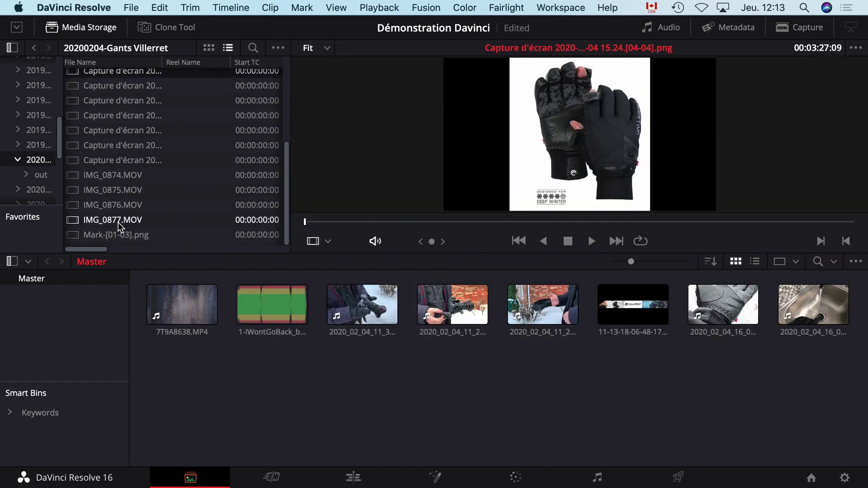
pyautogui.keyDown('shift'); pyautogui.click(103, 235); pyautogui.keyUp('shift')
pyautogui.moveTo(116, 188); pyautogui.dragTo(446, 430)
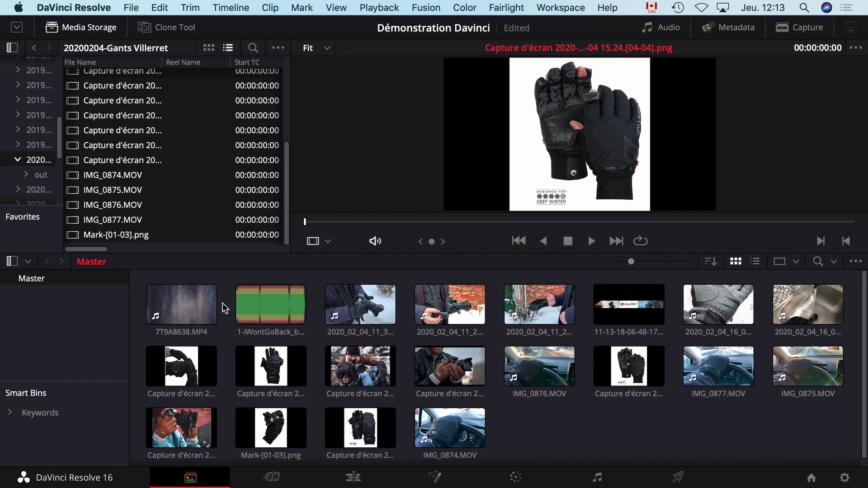
pyautogui.click(360, 381)
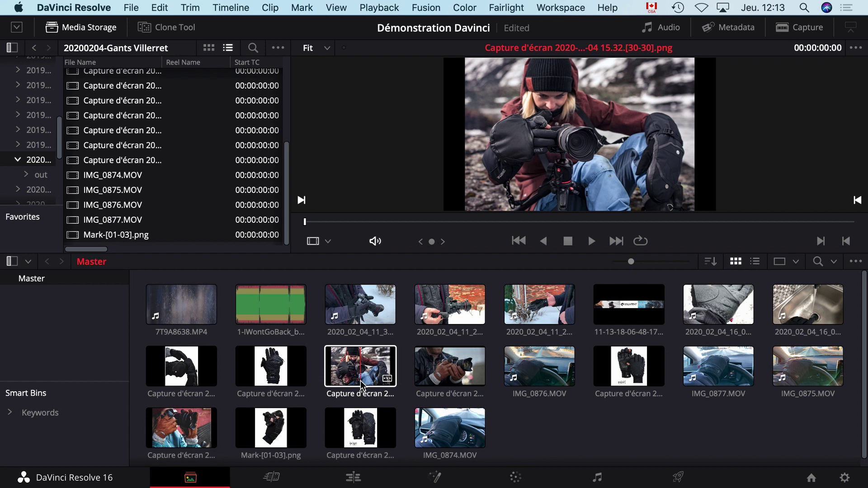
pyautogui.click(360, 427)
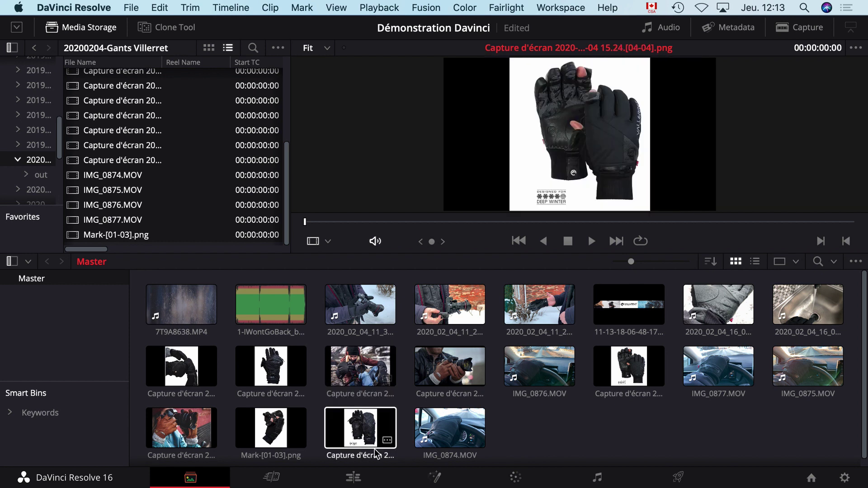
# Step: Compare the Edit page with the Cut page, ending on the Edit page
pyautogui.click(353, 483)
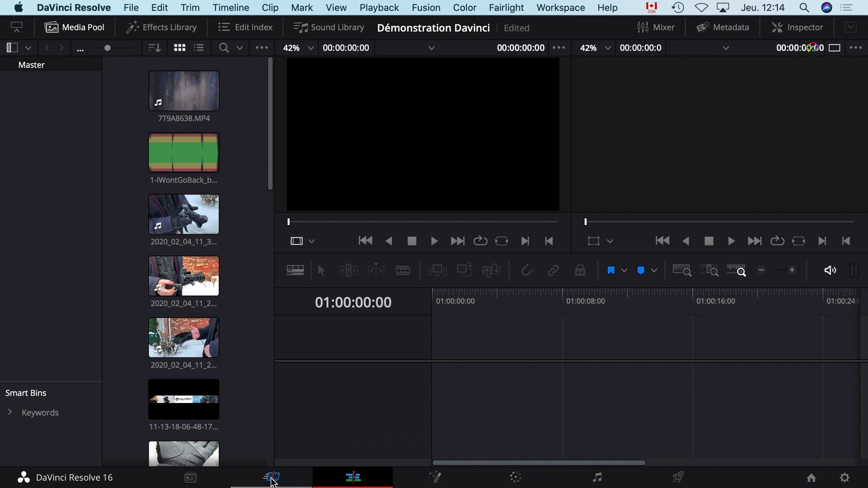
pyautogui.click(273, 478)
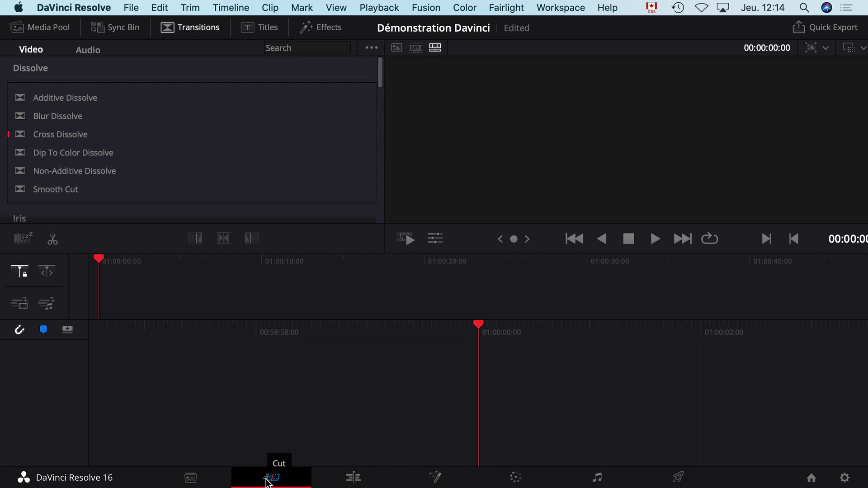
pyautogui.click(352, 477)
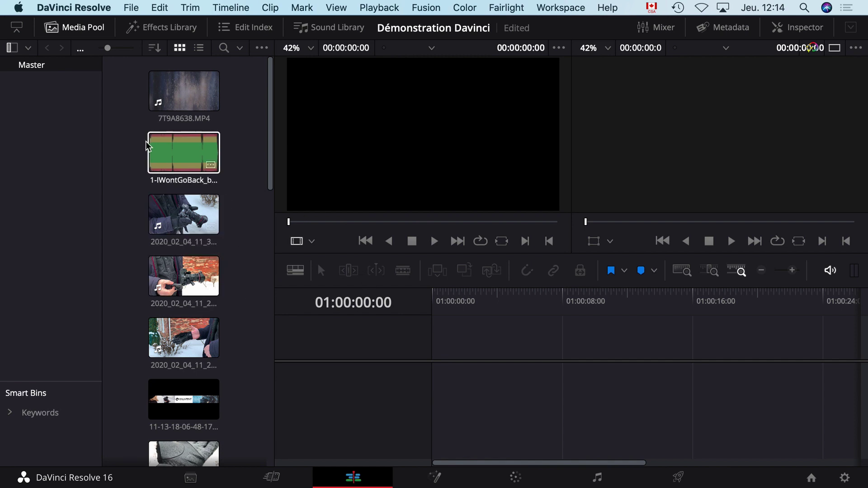
# Step: Toggle the media pool off and on, leave it shown, and hide its bin list to give the clips more room
pyautogui.click(72, 33)
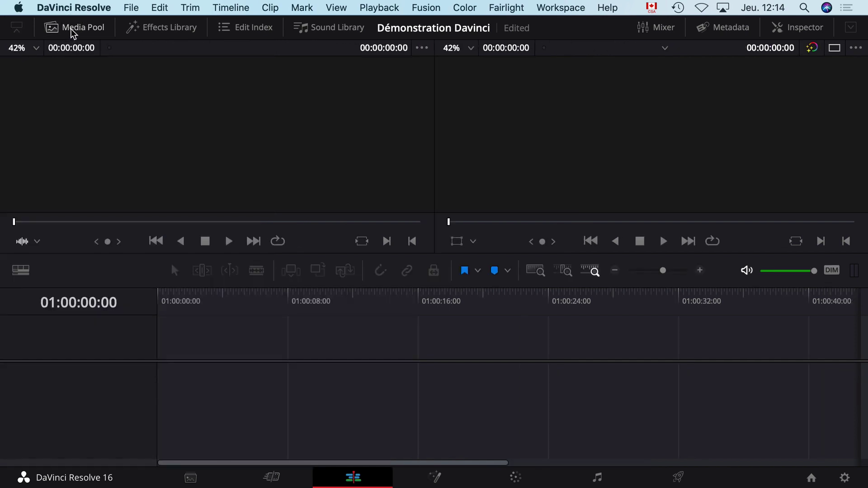
pyautogui.click(72, 32)
pyautogui.click(72, 33)
pyautogui.click(73, 33)
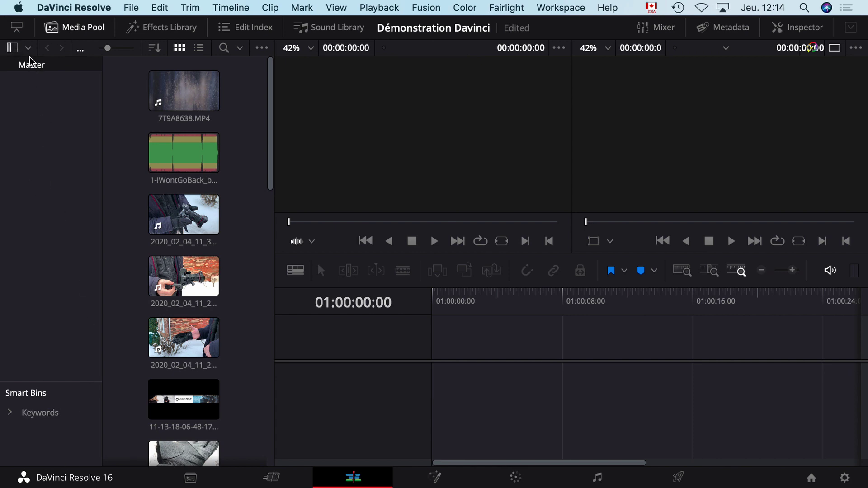
pyautogui.click(13, 48)
pyautogui.click(105, 338)
pyautogui.click(136, 327)
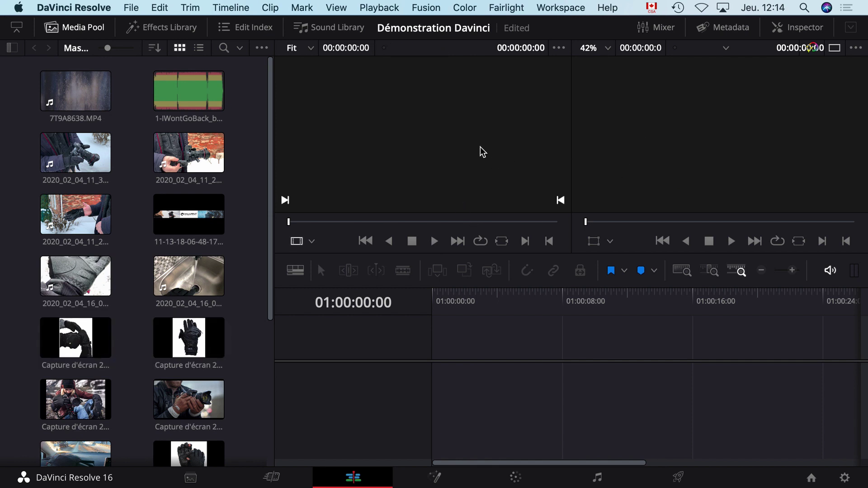
# Step: Try the single-viewer layout and return to the source and timeline viewers side by side
pyautogui.click(834, 48)
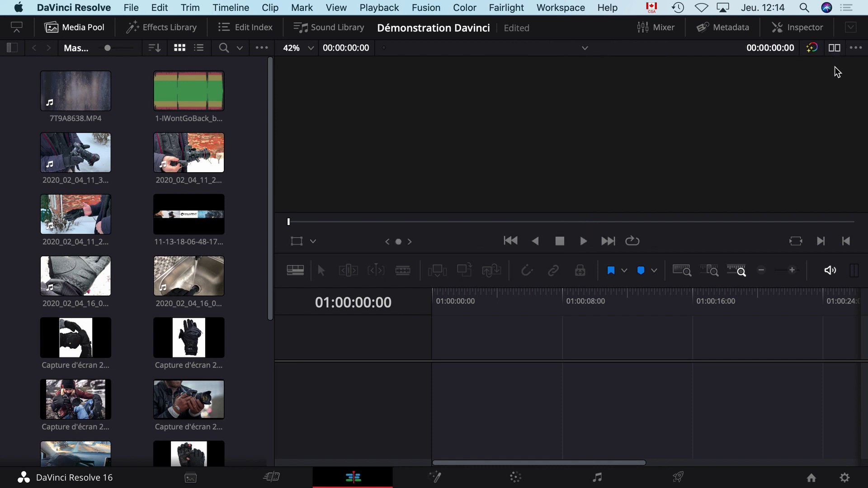
pyautogui.click(833, 47)
pyautogui.click(834, 47)
pyautogui.click(834, 47)
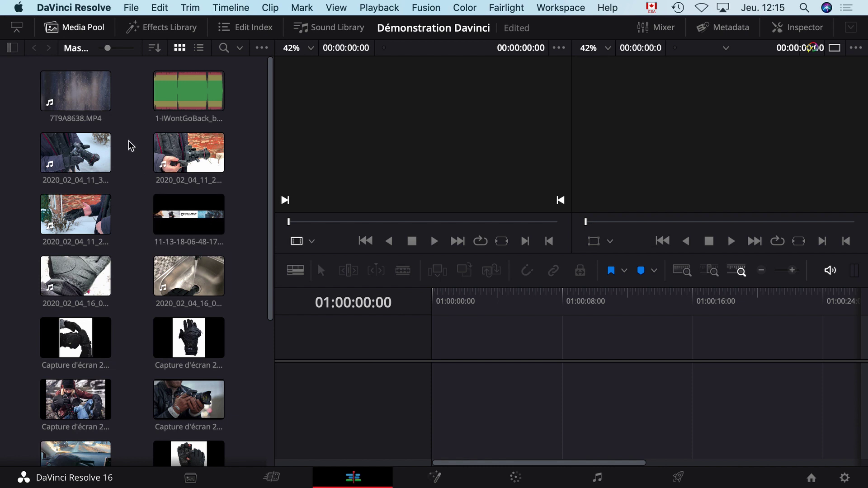
# Step: Place 7T9A8638.MP4 at the start of the empty timeline and move the playhead to 01:00:03:11
pyautogui.click(79, 109)
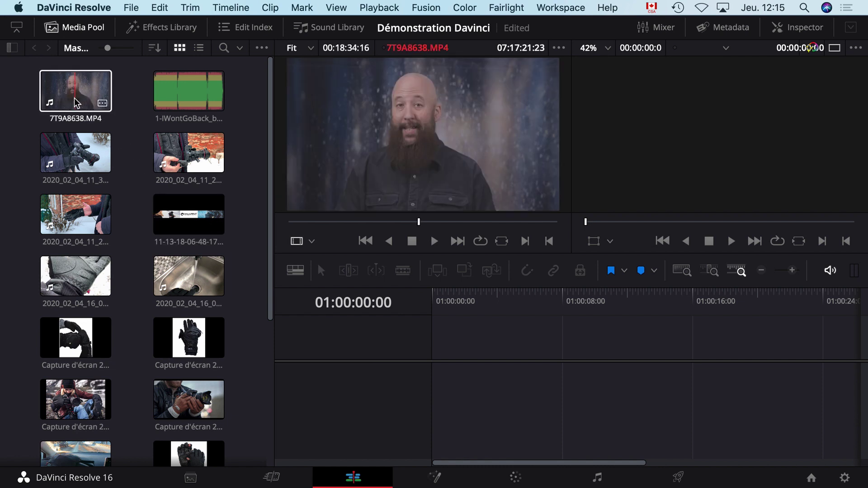
pyautogui.moveTo(88, 103); pyautogui.dragTo(426, 411)
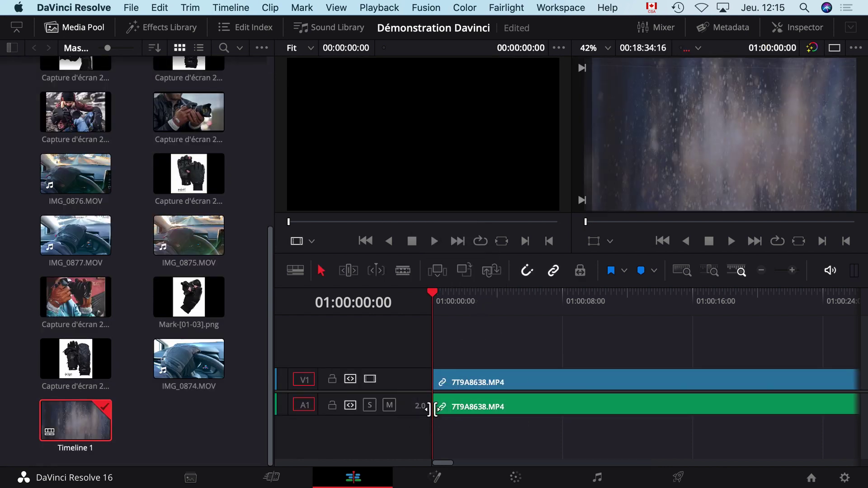
pyautogui.moveTo(434, 301); pyautogui.dragTo(489, 300)
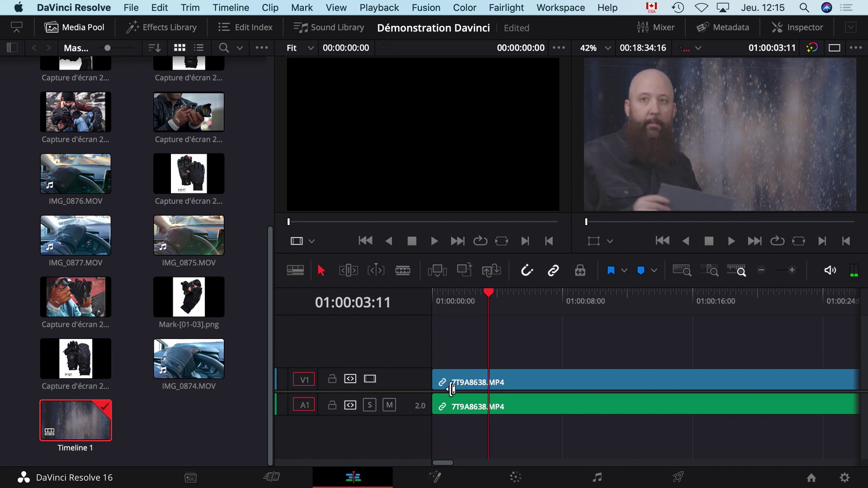
# Step: Preview several 2020_02_04 clips in the source viewer and move the timeline playhead to 01:00:04:11
pyautogui.scroll(5, 179, 262)
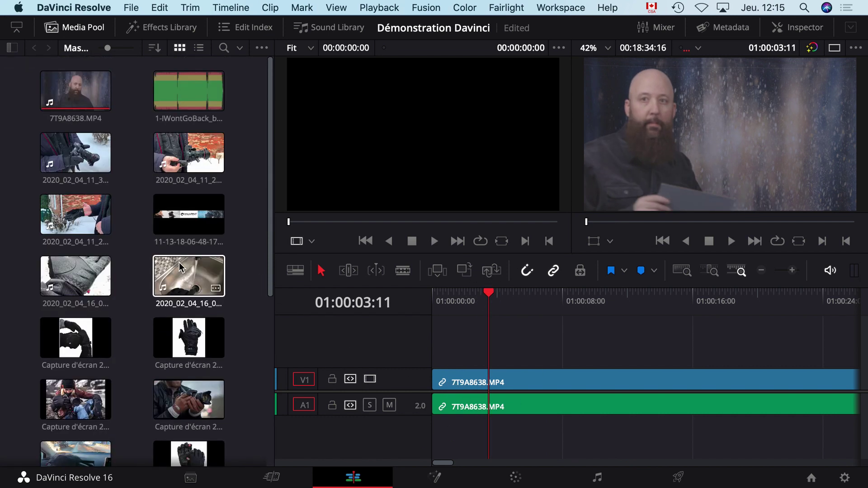
pyautogui.click(84, 156)
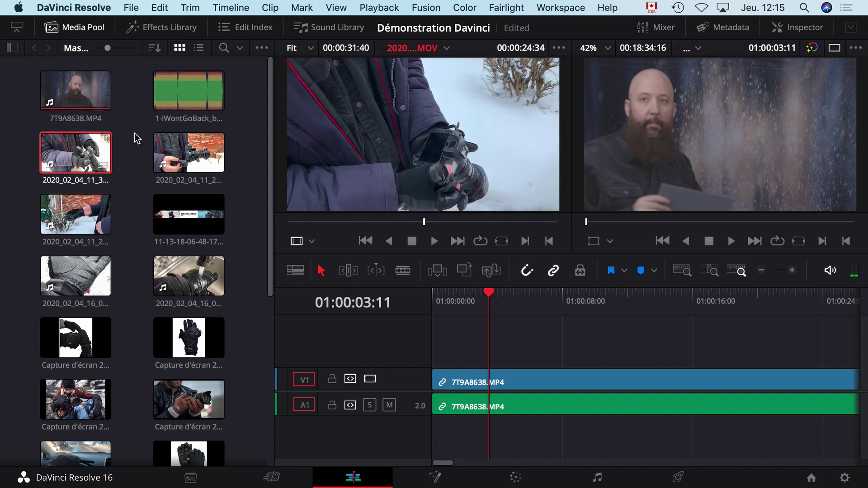
pyautogui.click(183, 156)
pyautogui.click(188, 276)
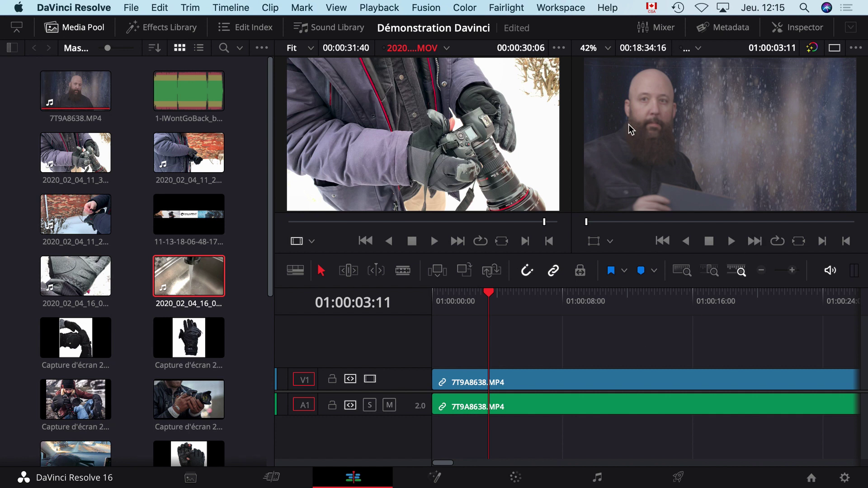
pyautogui.moveTo(488, 293); pyautogui.dragTo(506, 295)
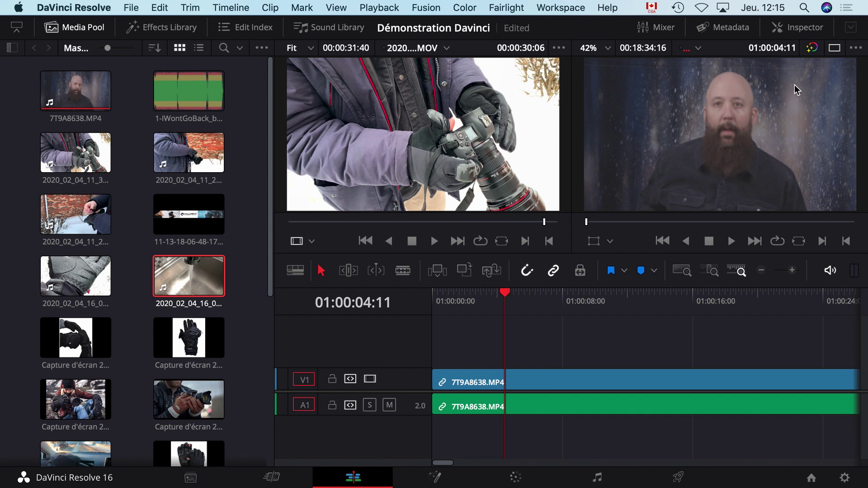
# Step: Switch to a taller single timeline viewer and hide the media pool to widen the workspace
pyautogui.click(834, 49)
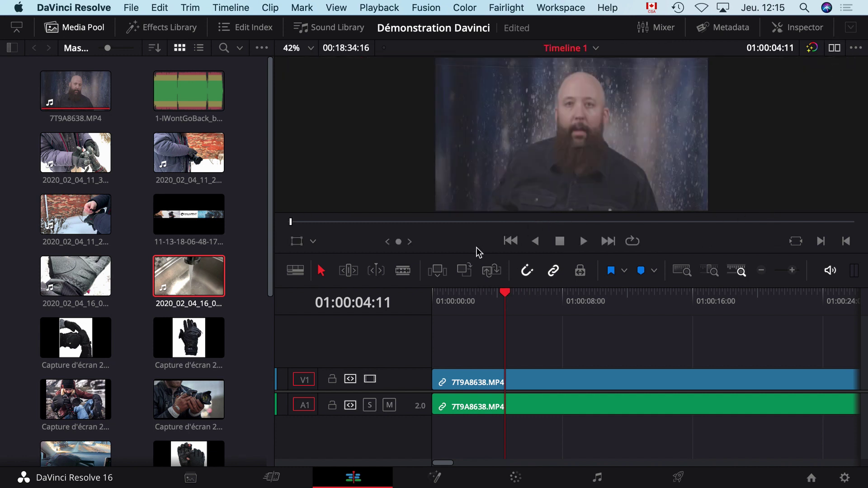
pyautogui.moveTo(465, 254); pyautogui.dragTo(462, 281)
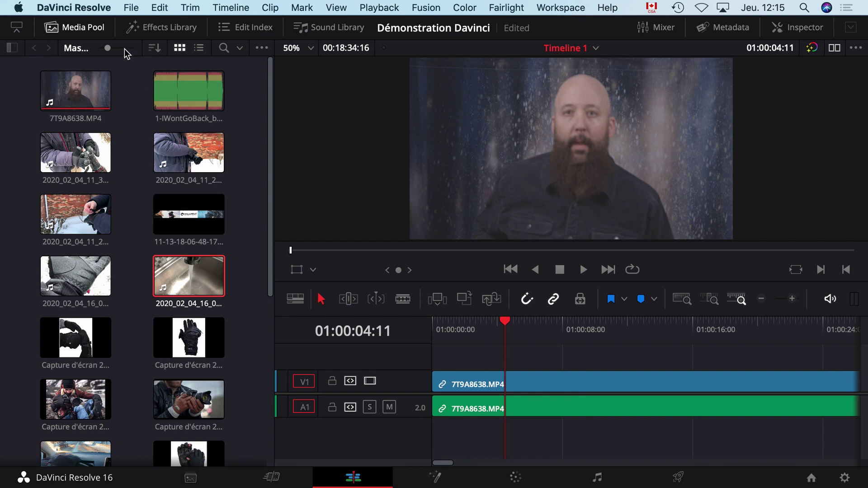
pyautogui.click(75, 28)
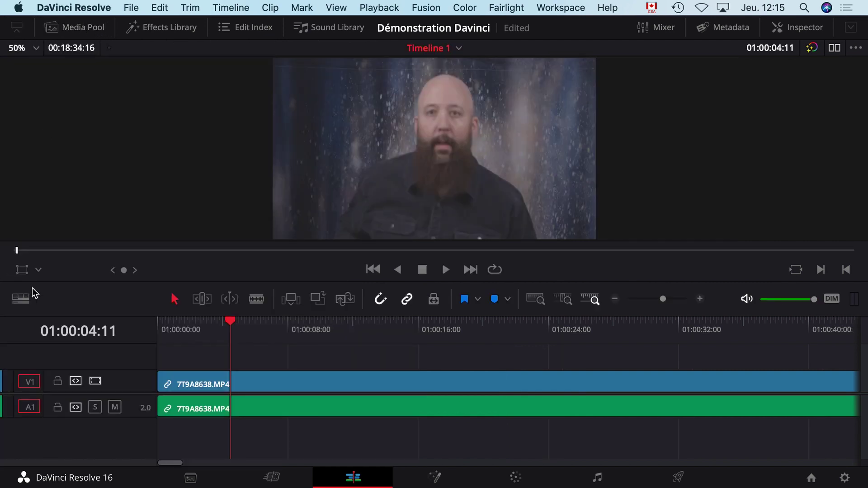
# Step: Try the timeline viewer at 100% zoom, enlarge the viewer area vertically, and set its zoom to Fit
pyautogui.click(38, 49)
pyautogui.click(28, 151)
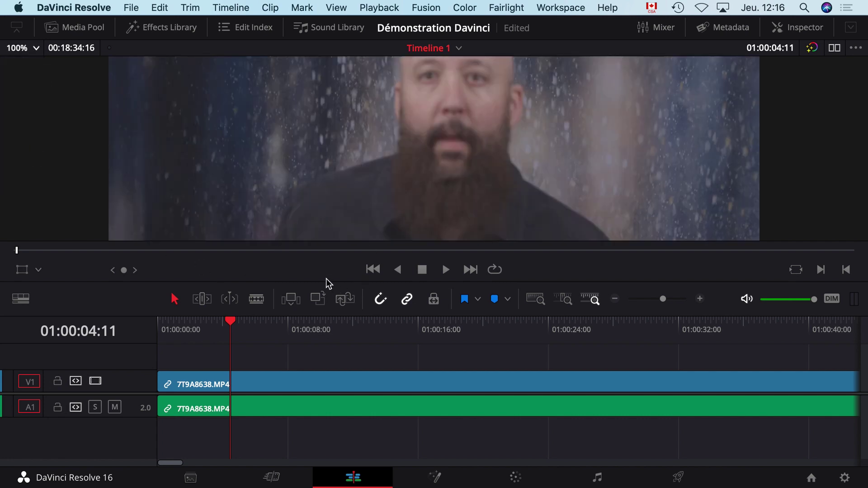
pyautogui.moveTo(325, 278); pyautogui.dragTo(328, 363)
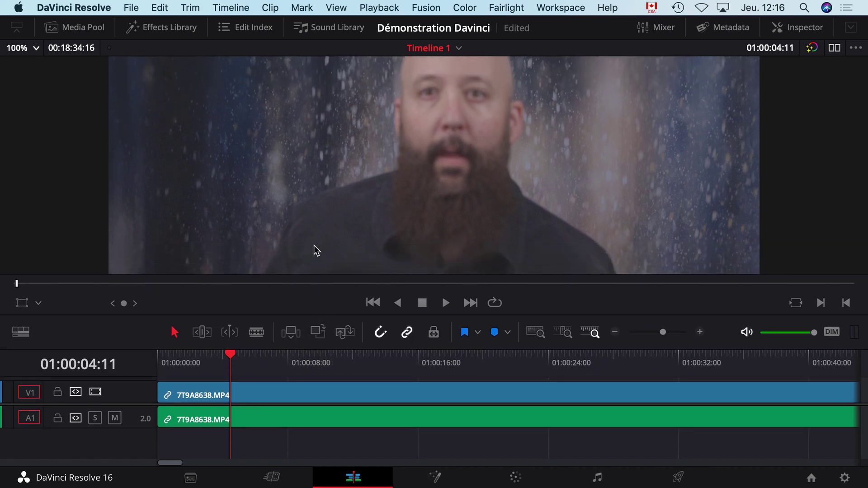
pyautogui.click(36, 48)
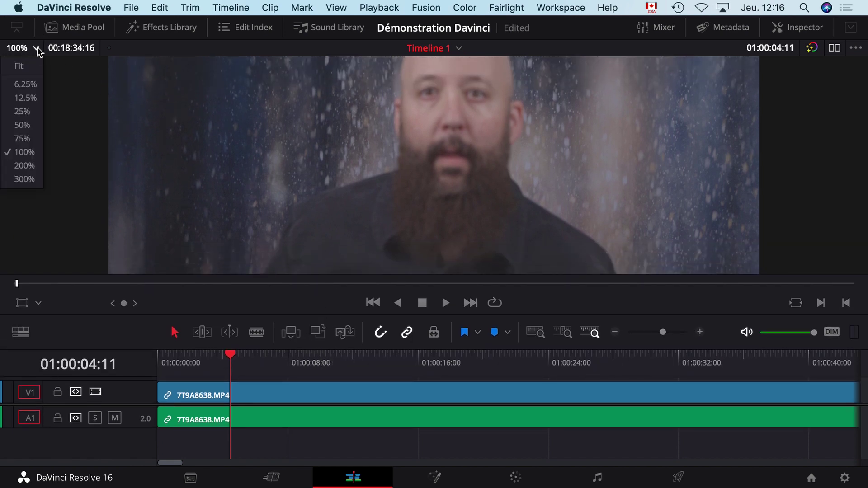
pyautogui.click(21, 69)
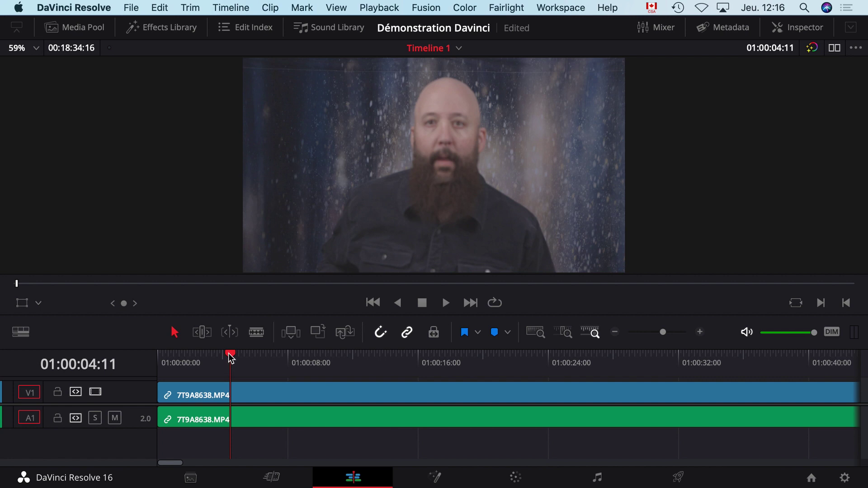
# Step: Scrub the timeline playhead forward to 01:00:14:13, then play and stop 7T9A8638.MP4 several times, including in reverse
pyautogui.moveTo(230, 357); pyautogui.dragTo(244, 378)
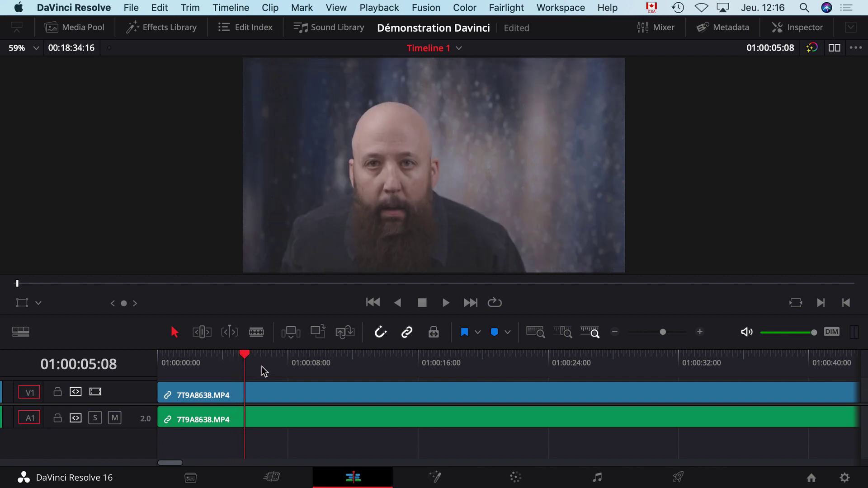
pyautogui.moveTo(244, 355); pyautogui.dragTo(394, 365)
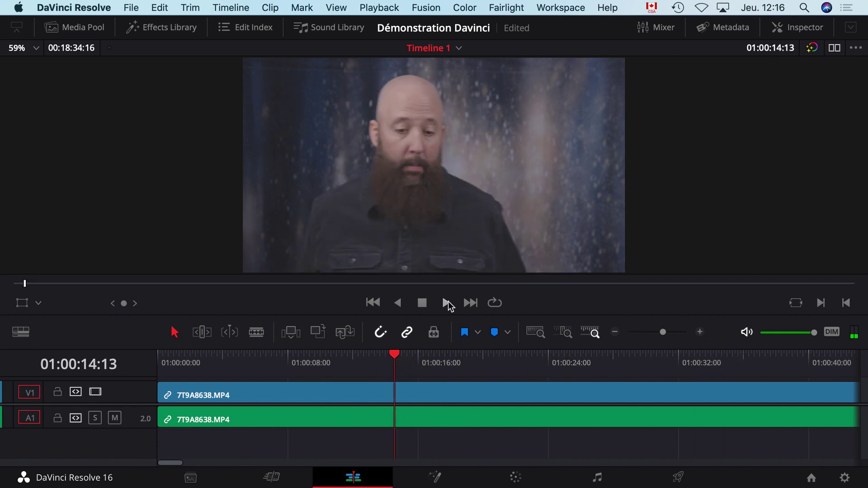
pyautogui.click(444, 305)
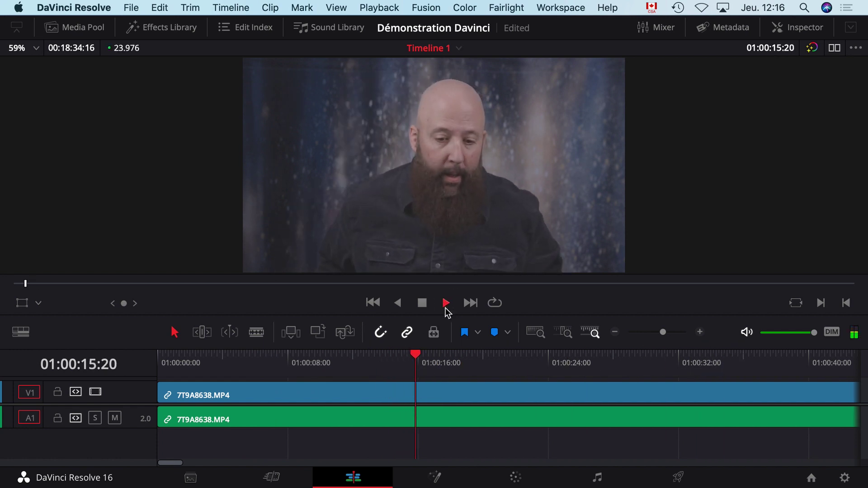
pyautogui.click(418, 306)
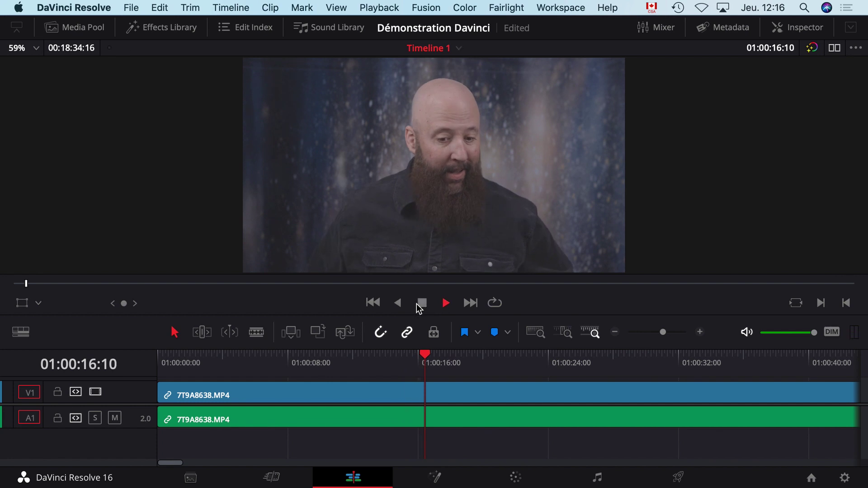
pyautogui.click(416, 303)
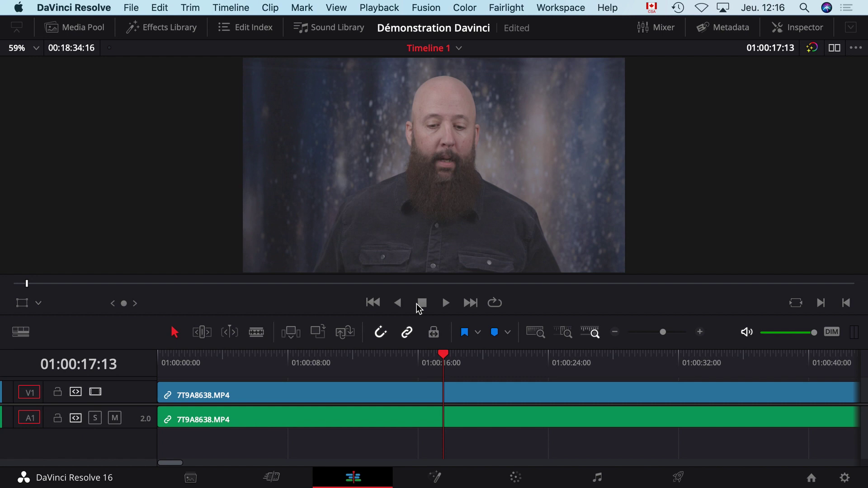
pyautogui.press('space')
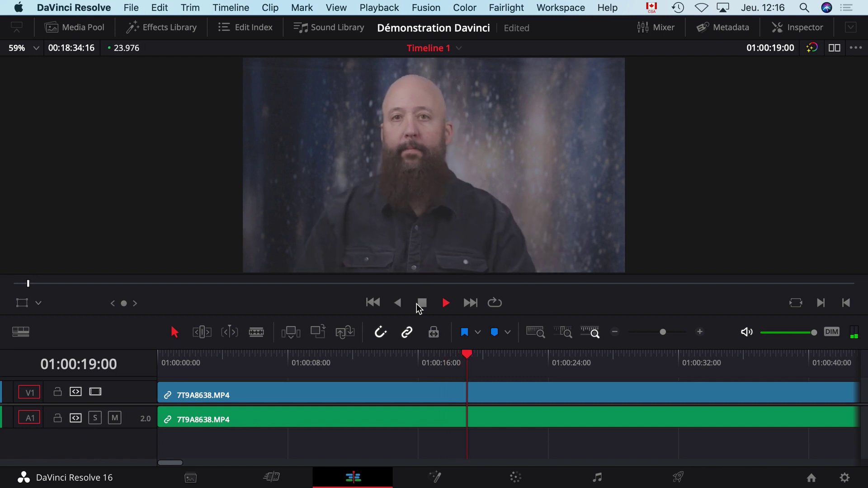
pyautogui.press('space')
pyautogui.press('j')
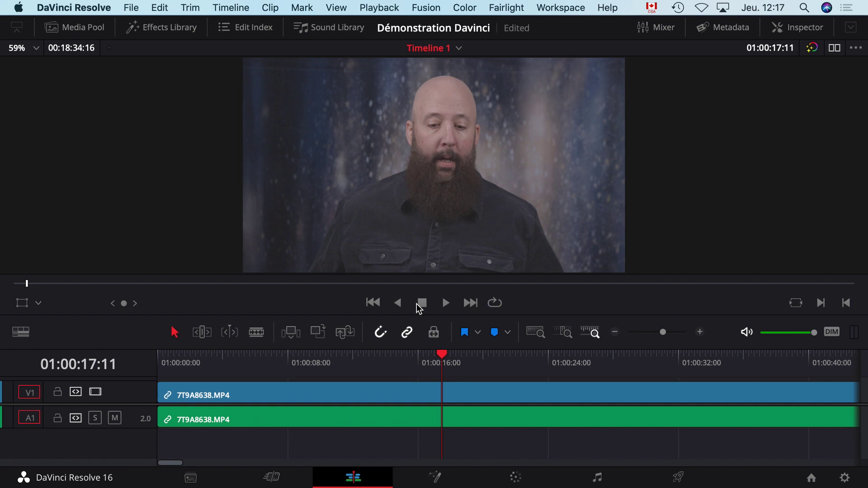
pyautogui.press('space')
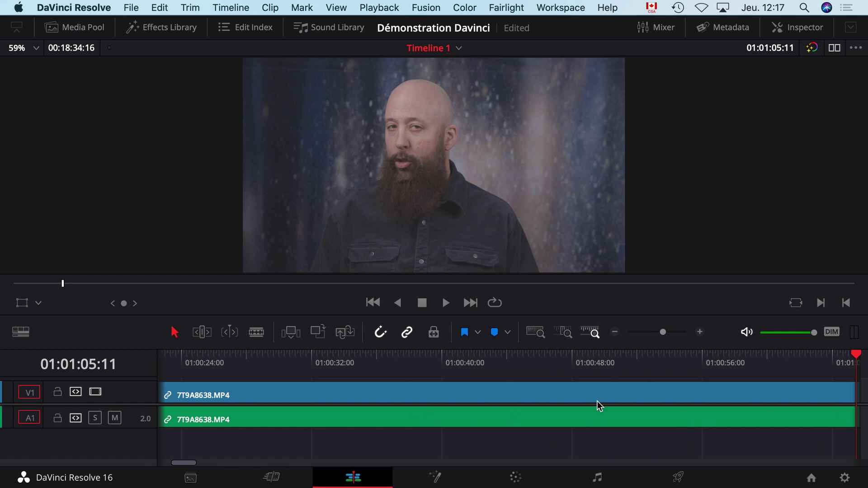
# Step: Zoom the timeline out until its ruler is labelled every 42 seconds
pyautogui.moveTo(665, 330); pyautogui.dragTo(640, 327)
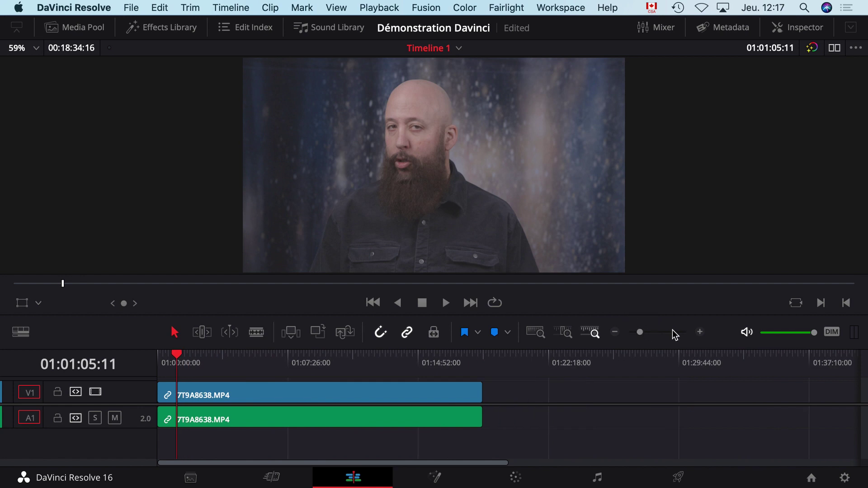
pyautogui.click(699, 331)
pyautogui.click(700, 331)
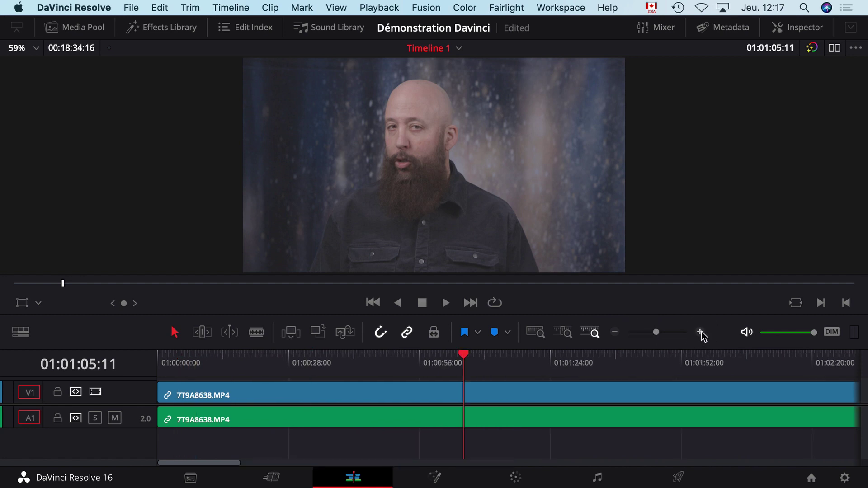
pyautogui.moveTo(658, 332); pyautogui.dragTo(653, 333)
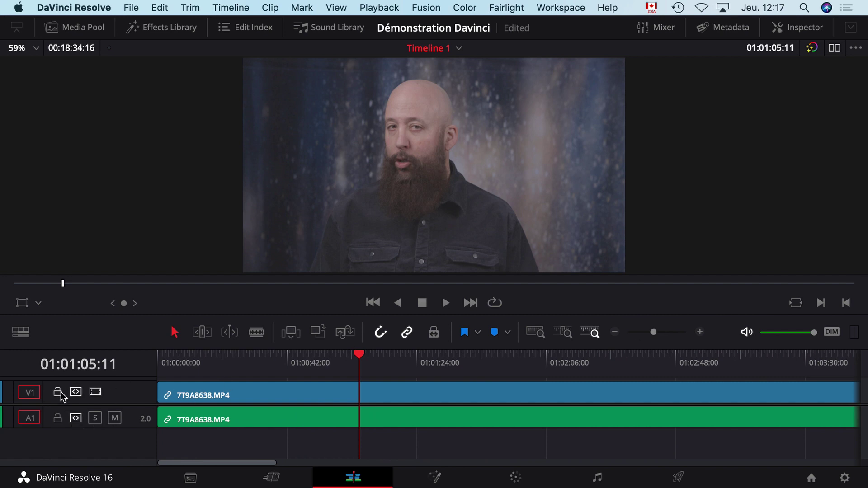
# Step: Show filmstrip thumbnails on the video clips, and enlarge the timeline area and the Video 1 track height
pyautogui.click(23, 337)
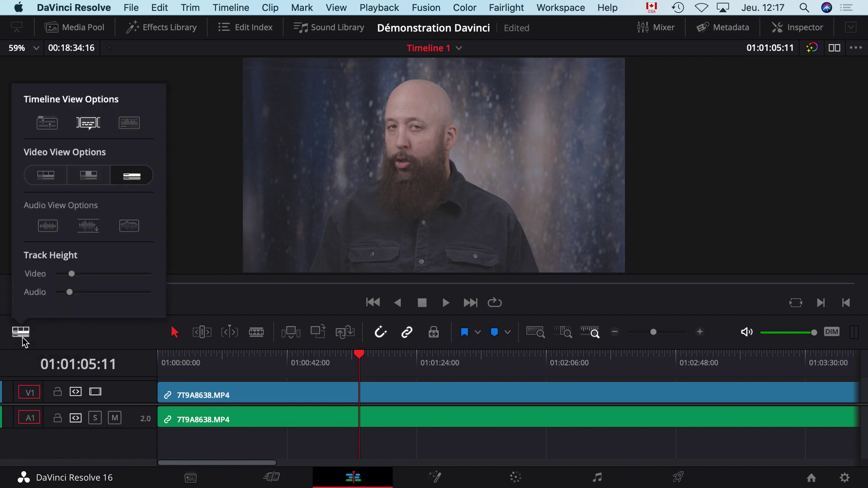
pyautogui.click(45, 175)
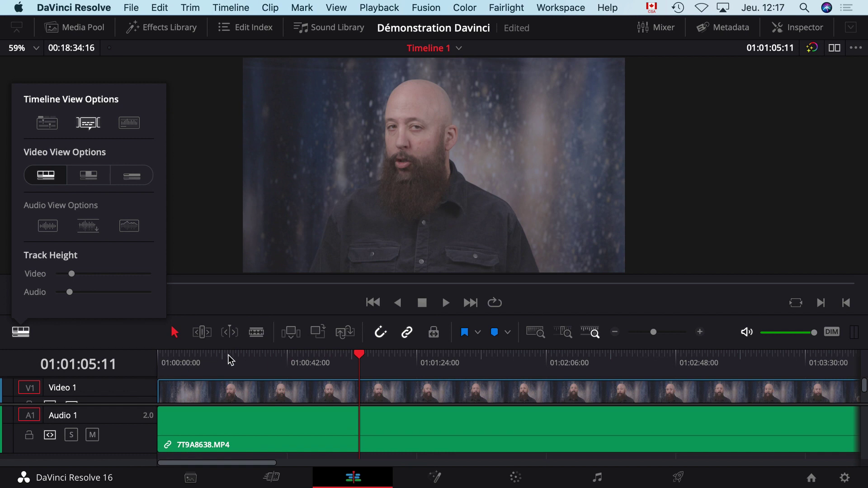
pyautogui.moveTo(273, 313); pyautogui.dragTo(280, 264)
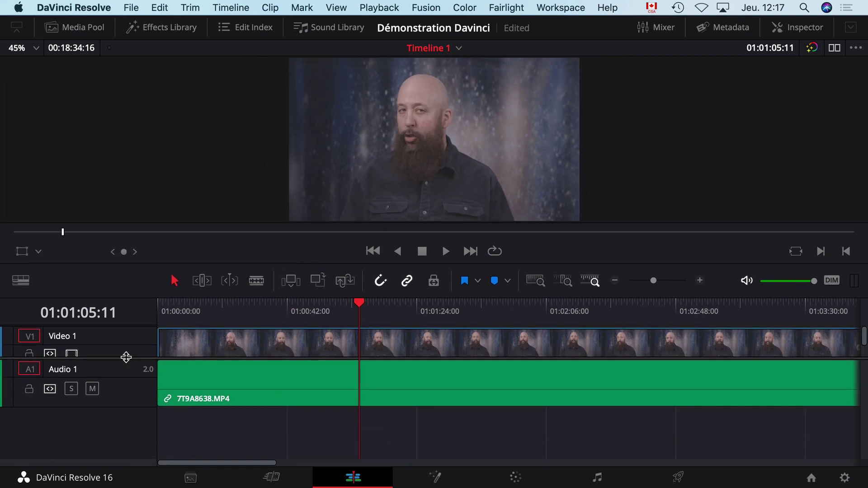
pyautogui.moveTo(126, 358); pyautogui.dragTo(118, 402)
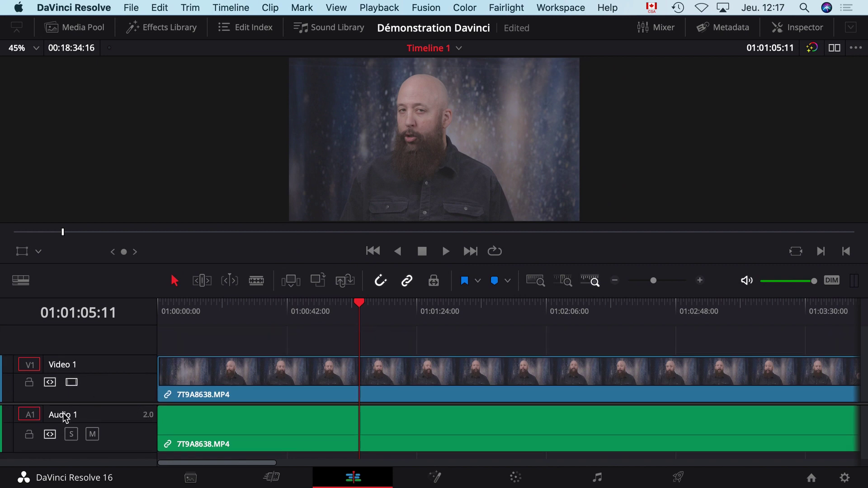
# Step: Slightly reduce the video and audio track heights and display audio waveforms on the timeline clips
pyautogui.click(21, 282)
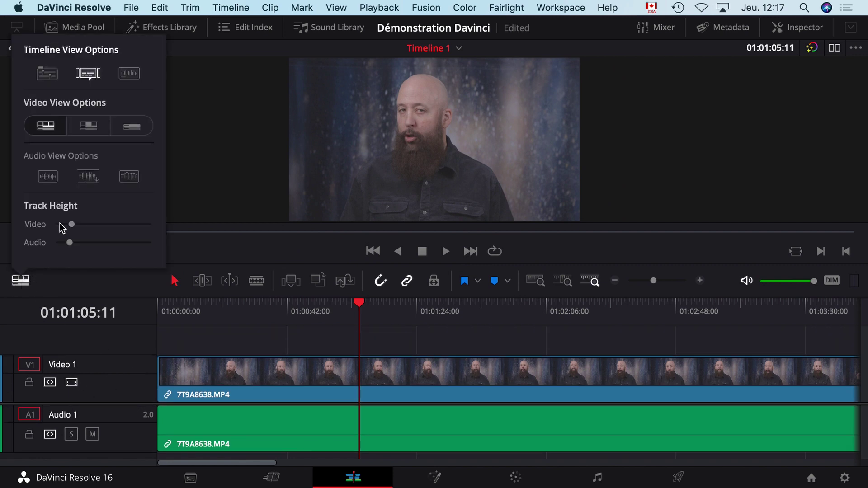
pyautogui.moveTo(71, 225); pyautogui.dragTo(64, 243)
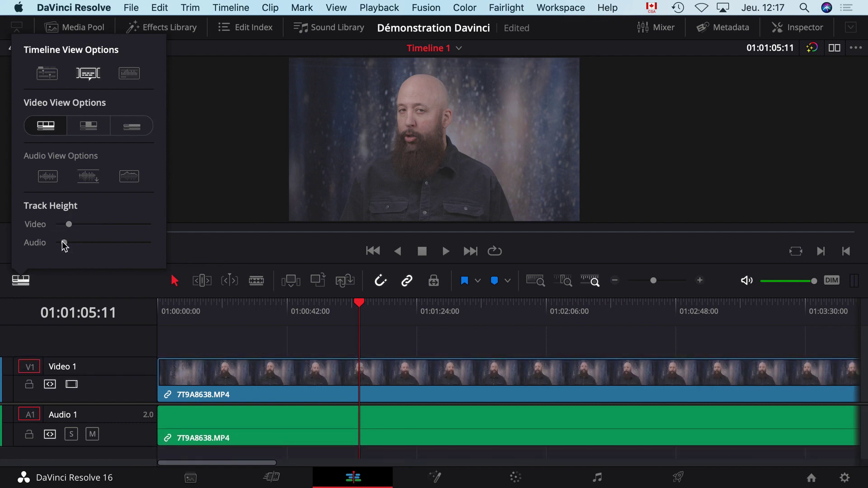
pyautogui.click(129, 74)
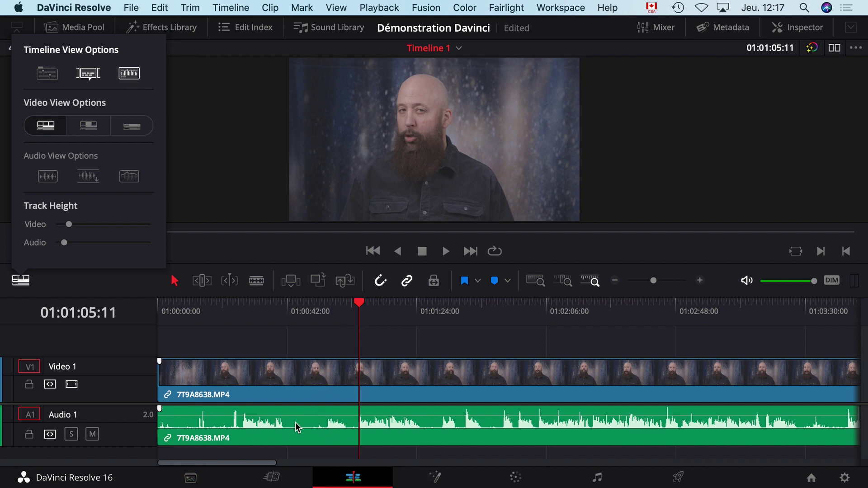
# Step: Scrub through the opening of 7T9A8638.MP4 using the waveform as a guide, ending at 01:00:23:18
pyautogui.moveTo(361, 297); pyautogui.dragTo(276, 329)
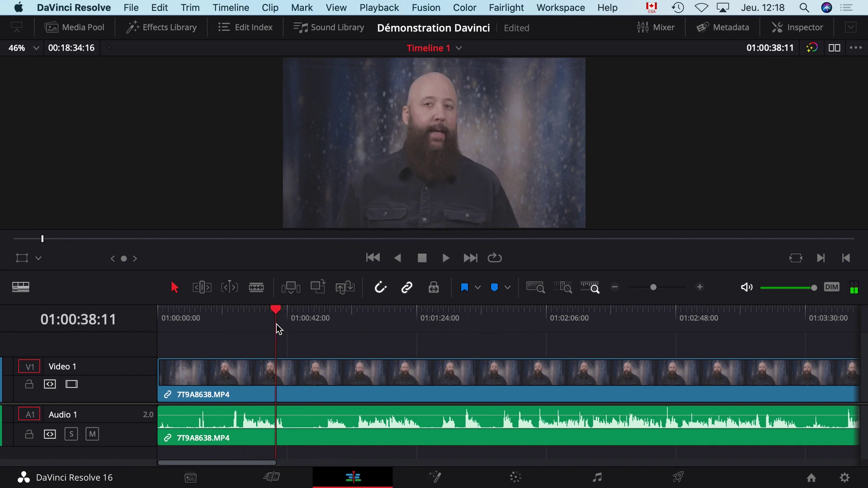
pyautogui.click(184, 309)
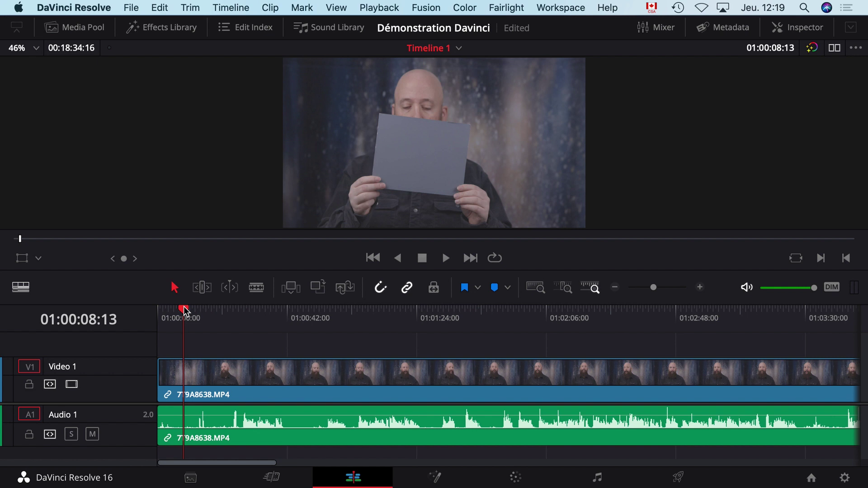
pyautogui.moveTo(184, 310); pyautogui.dragTo(194, 312)
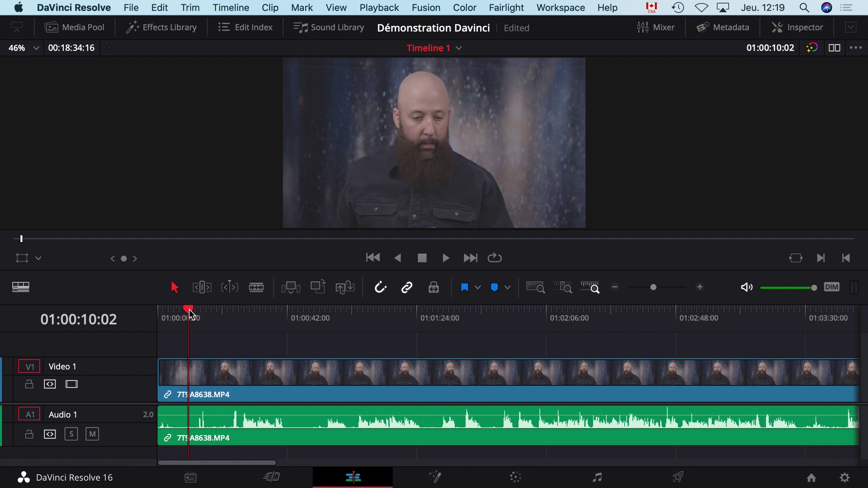
pyautogui.moveTo(189, 310); pyautogui.dragTo(231, 312)
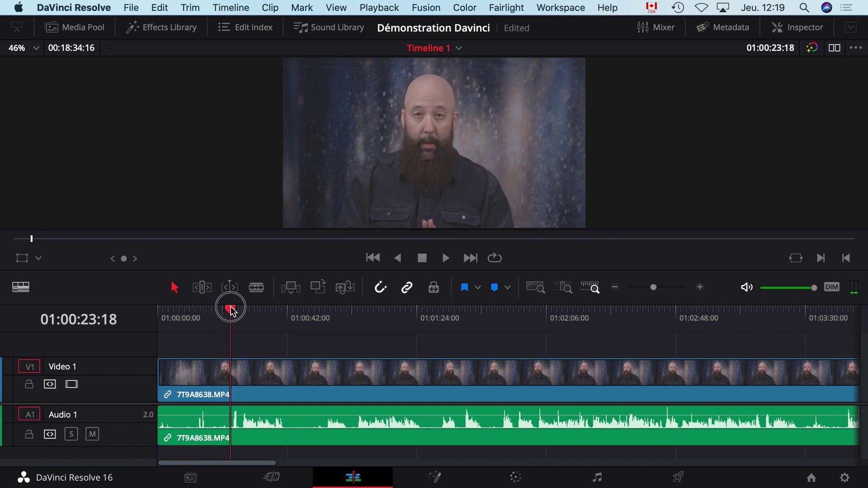
# Step: Switch to Blade Edit Mode and play passages within the clip's first minute to locate the cut points
pyautogui.press('b')
pyautogui.press('space')
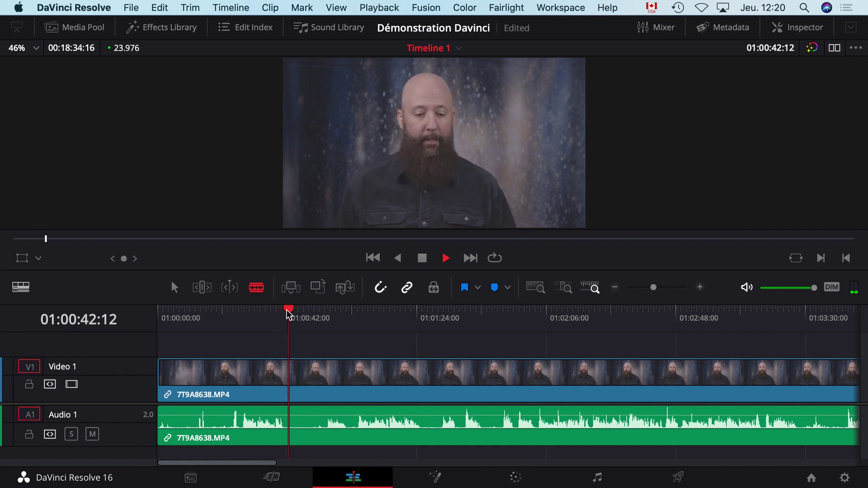
pyautogui.moveTo(287, 312); pyautogui.dragTo(327, 316)
pyautogui.press('space')
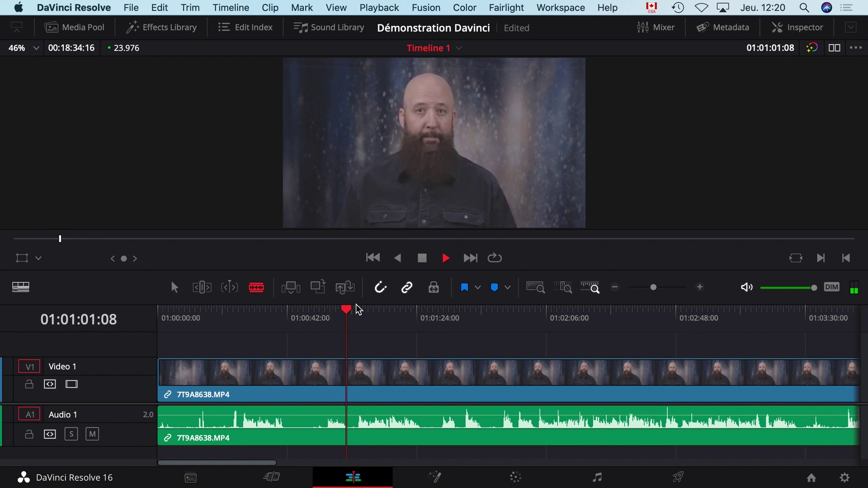
pyautogui.moveTo(353, 311); pyautogui.dragTo(240, 323)
pyautogui.press('space')
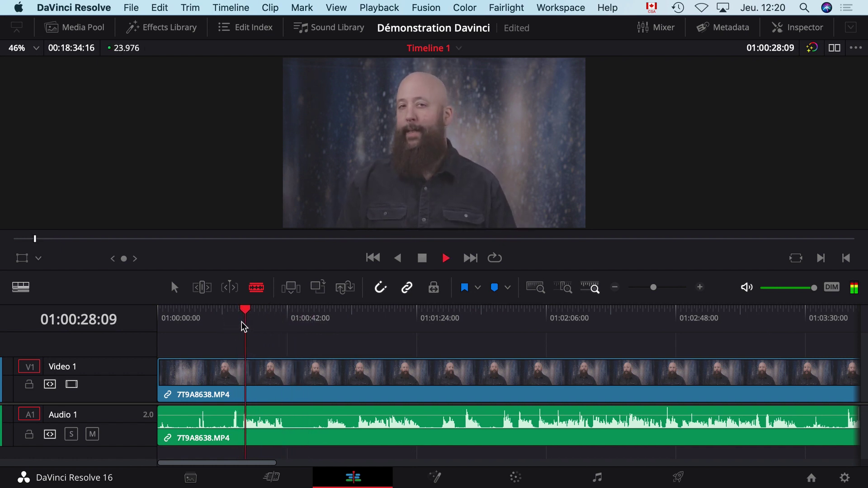
pyautogui.press('space')
# Step: Split the 7T9A8638.MP4 clip at 01:00:27:01, 01:00:41:08 and 01:00:54:12
pyautogui.moveTo(248, 312); pyautogui.dragTo(240, 312)
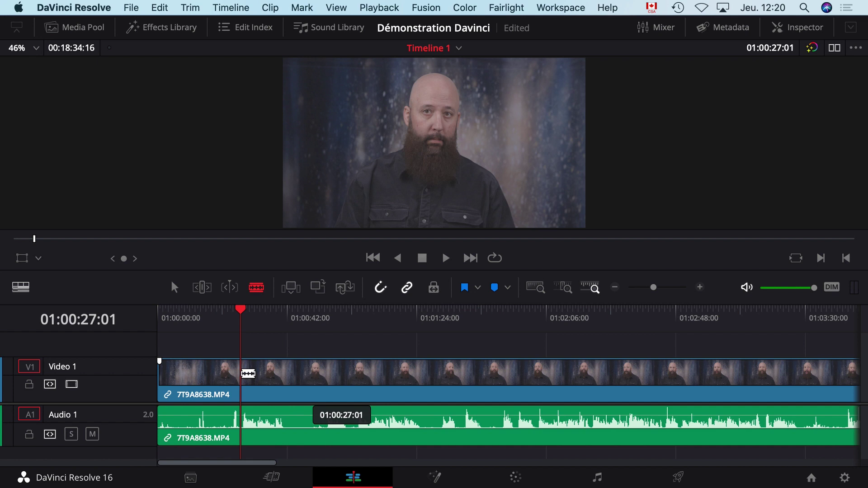
pyautogui.click(248, 374)
pyautogui.moveTo(241, 310); pyautogui.dragTo(285, 312)
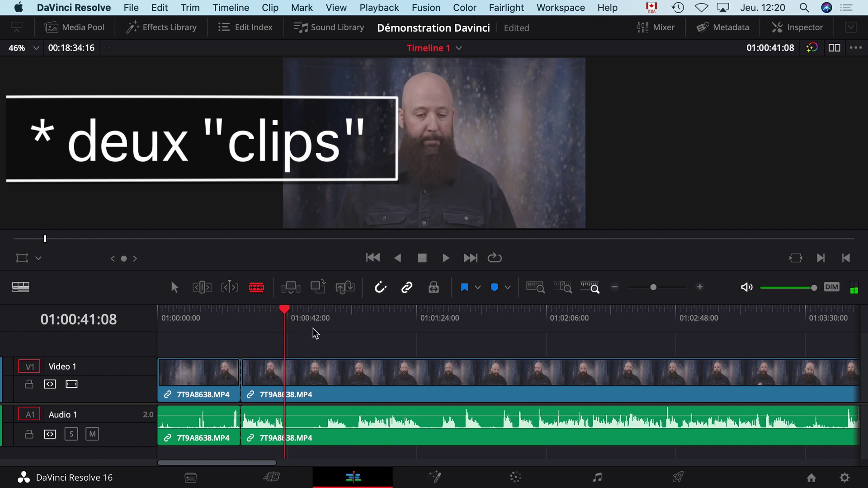
pyautogui.click(285, 379)
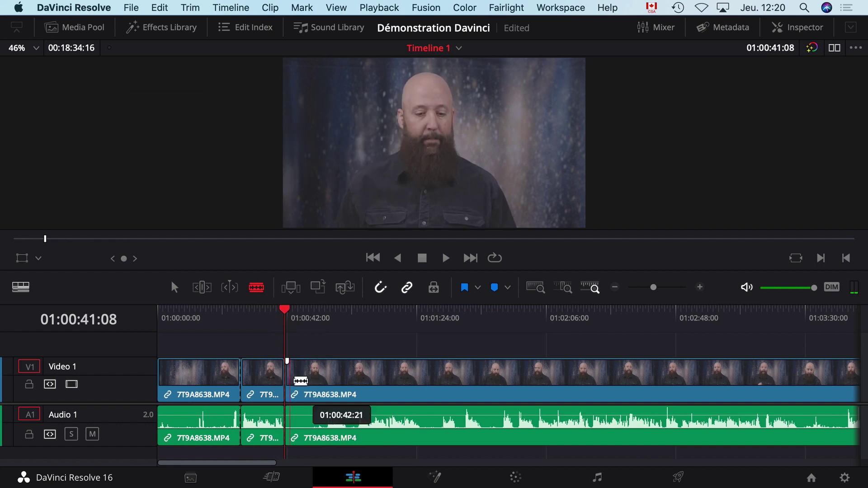
pyautogui.moveTo(285, 310); pyautogui.dragTo(326, 316)
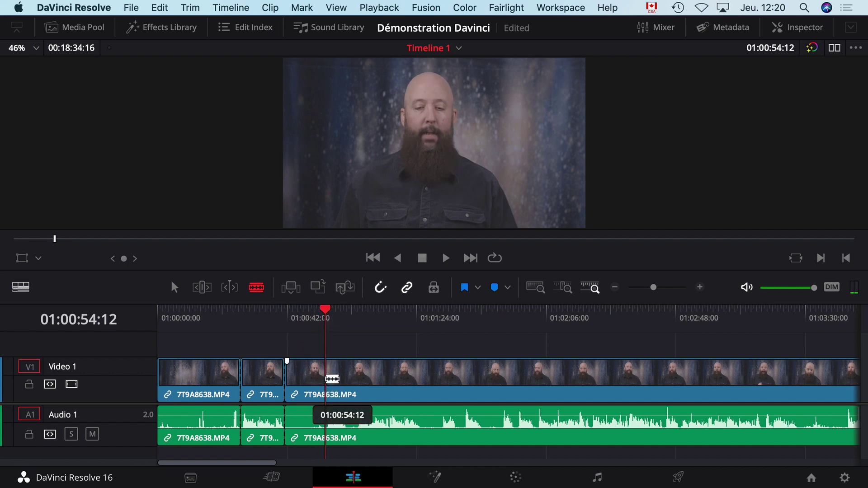
pyautogui.click(331, 383)
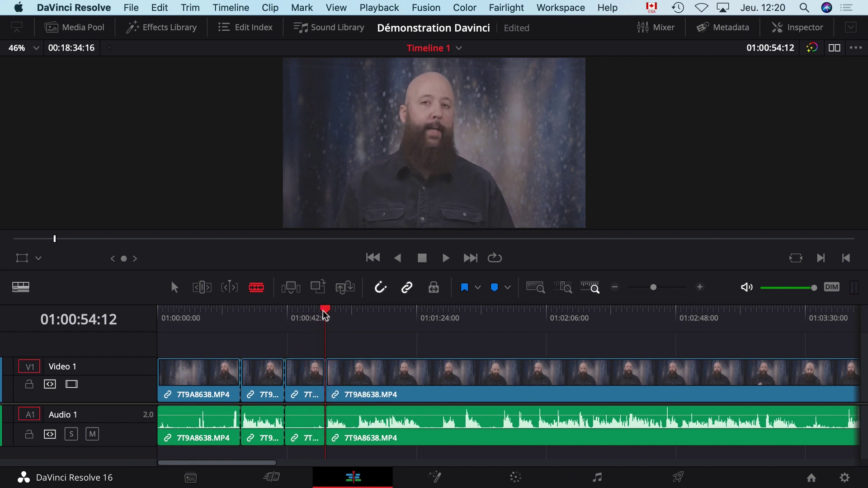
# Step: Isolate the next short pause in 7T9A8638.MP4 by splitting the clip at 01:01:01:13 and 01:01:03:21
pyautogui.moveTo(325, 311); pyautogui.dragTo(347, 315)
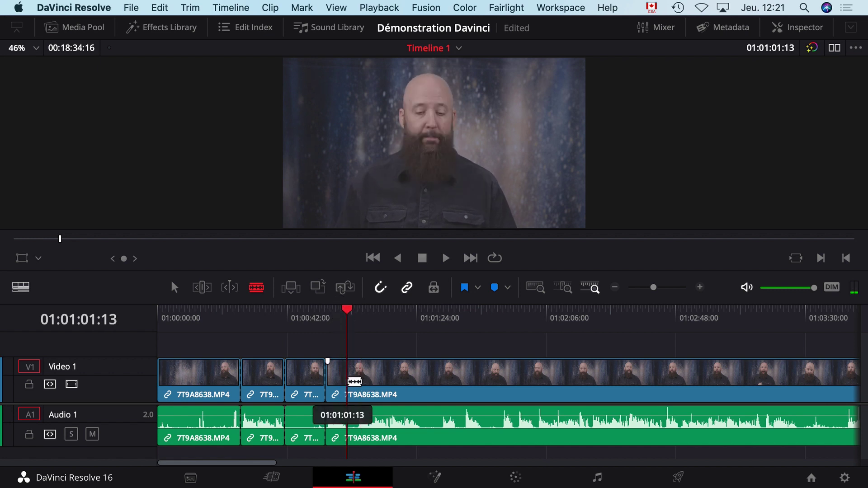
pyautogui.click(355, 381)
pyautogui.click(354, 311)
pyautogui.moveTo(355, 314); pyautogui.dragTo(360, 309)
pyautogui.press('space')
pyautogui.press('space')
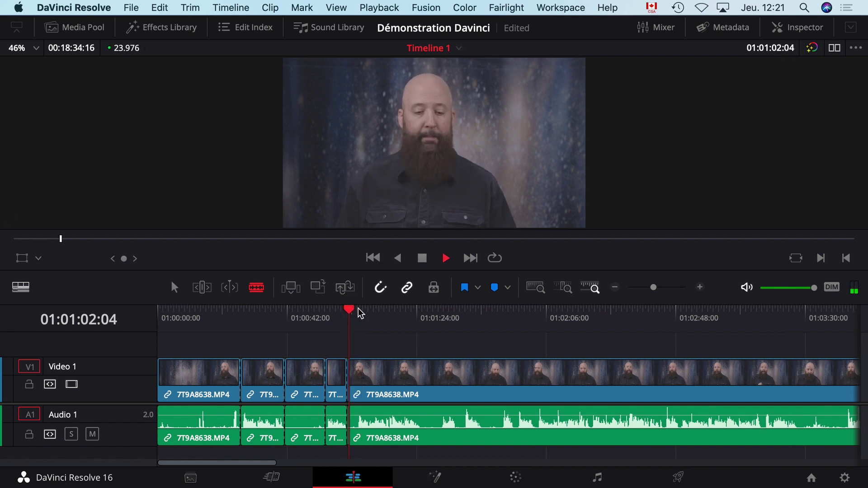
pyautogui.press('space')
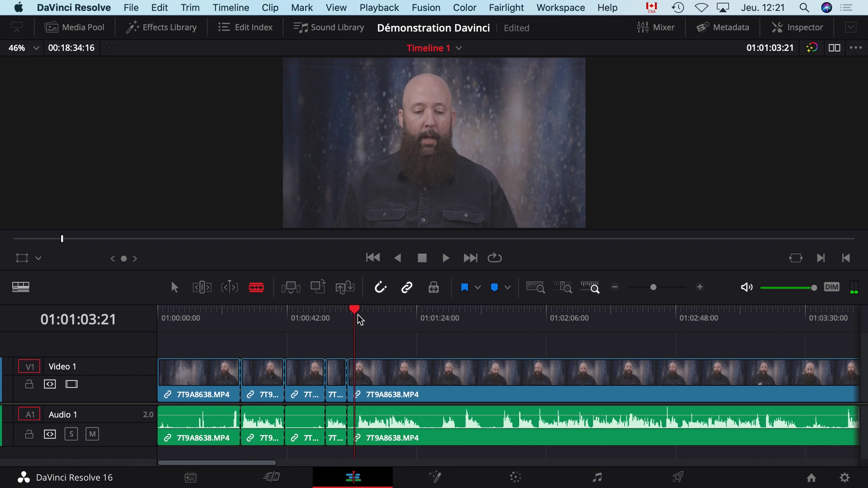
pyautogui.click(363, 375)
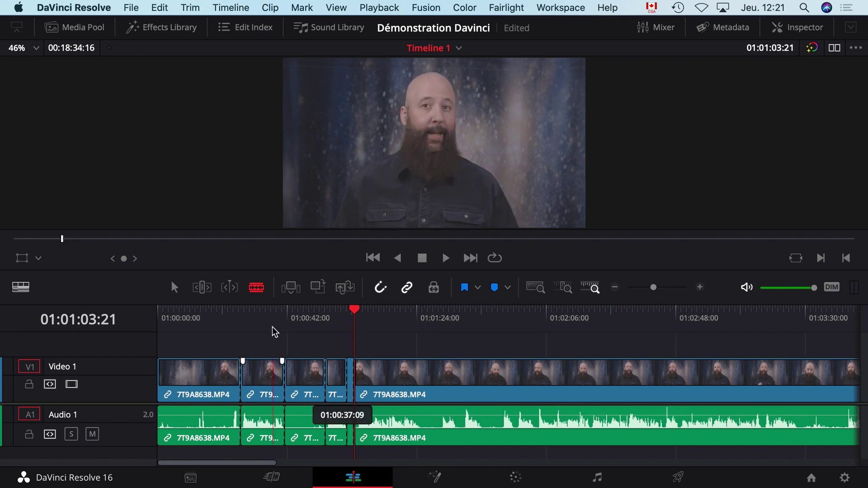
# Step: Return to Selection Mode and delete the opening segment, leaving its gap at the start of the timeline
pyautogui.click(175, 287)
pyautogui.click(187, 377)
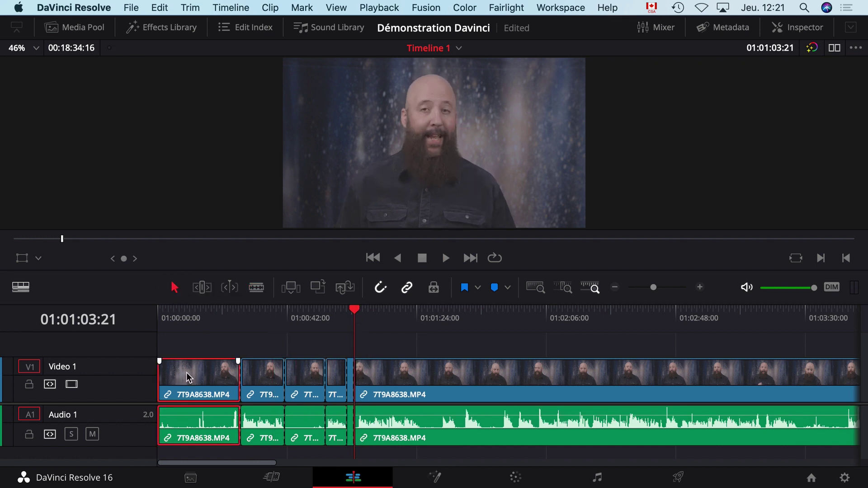
pyautogui.press('BackSpace')
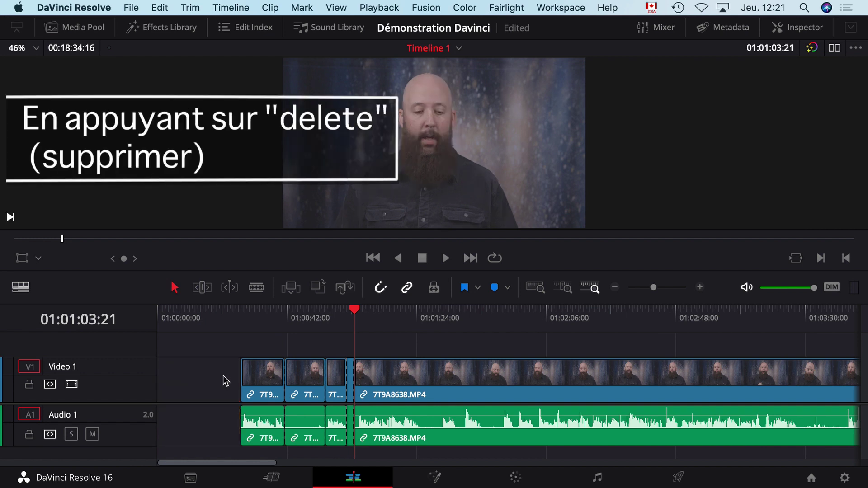
# Step: Play through the empty gap and move all remaining segments to the start of the timeline to close it
pyautogui.click(210, 316)
pyautogui.press('space')
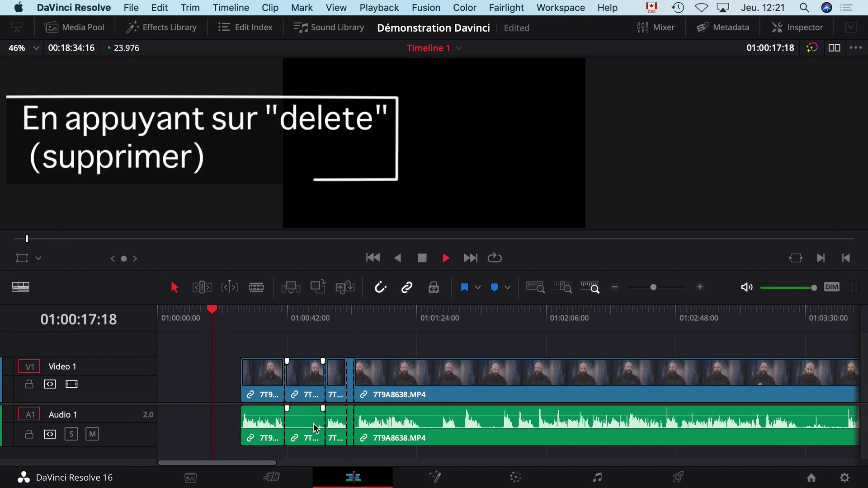
pyautogui.press('space')
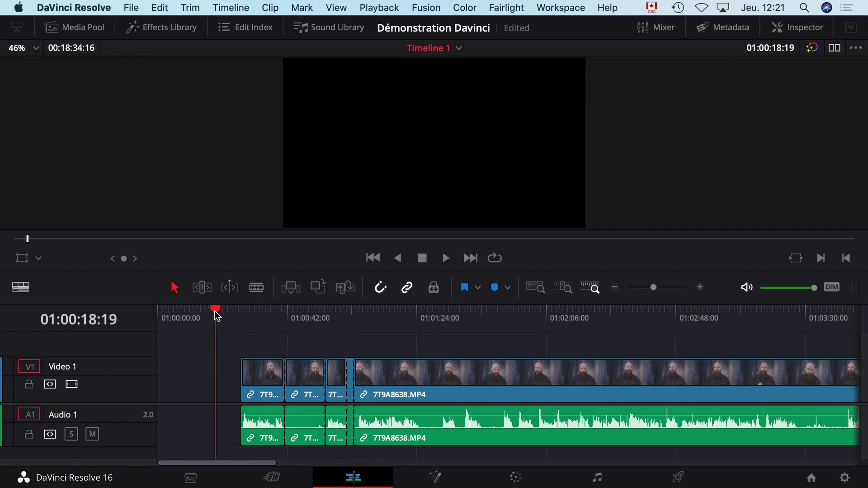
pyautogui.moveTo(231, 334)
pyautogui.mouseDown()
pyautogui.moveTo(281, 368)
pyautogui.moveTo(430, 411)
pyautogui.moveTo(450, 383)
pyautogui.moveTo(345, 379)
pyautogui.mouseUp()
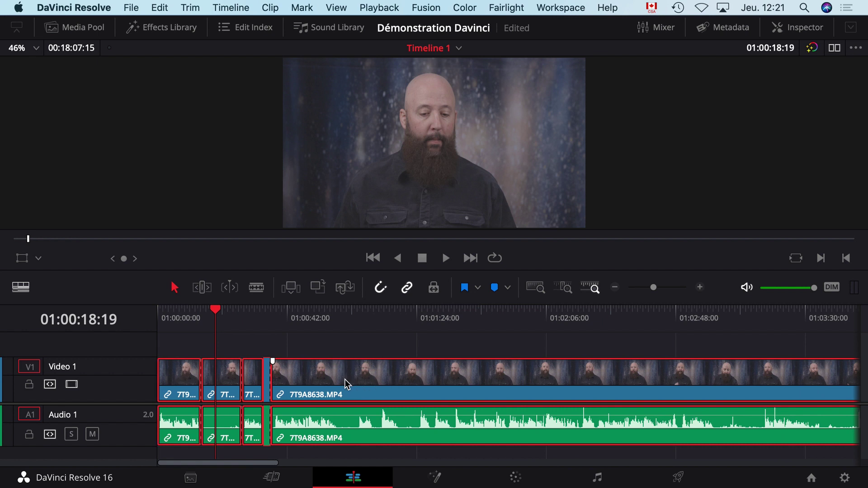
pyautogui.click(188, 341)
# Step: Unlink the video and audio of the silent second segment, and link them together again
pyautogui.moveTo(215, 311)
pyautogui.mouseDown()
pyautogui.moveTo(182, 310)
pyautogui.moveTo(200, 310)
pyautogui.mouseUp()
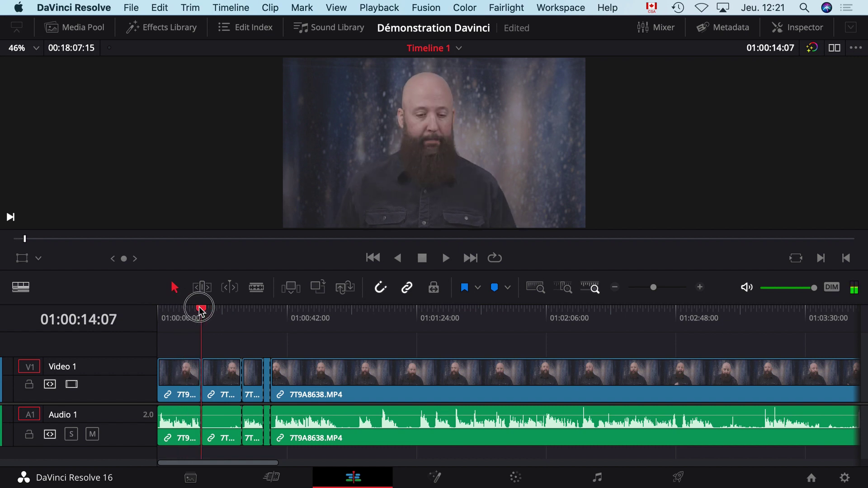
pyautogui.press('space')
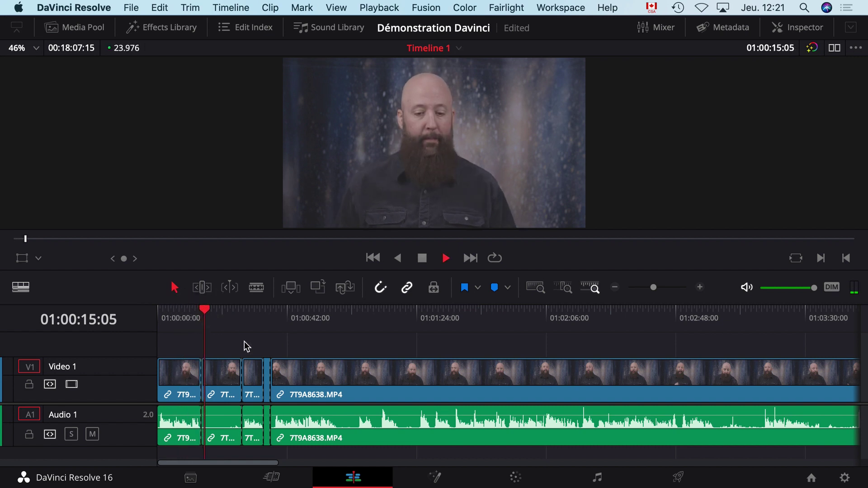
pyautogui.press('space')
pyautogui.click(228, 383)
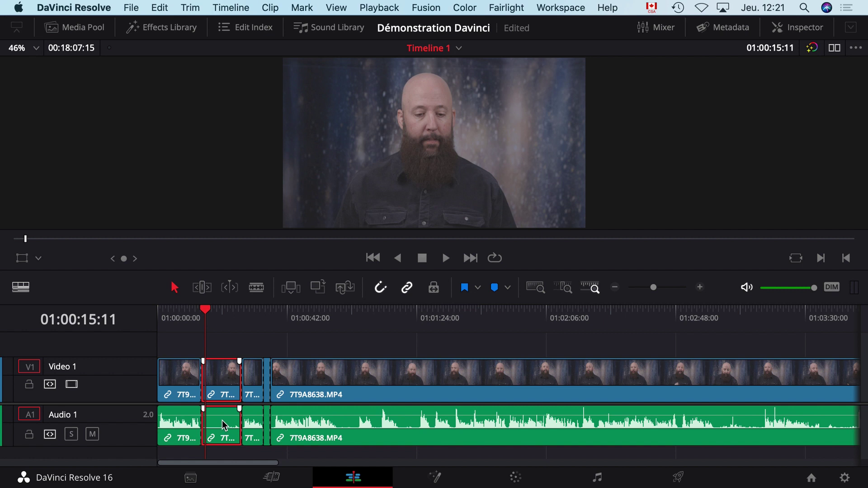
pyautogui.rightClick(227, 385)
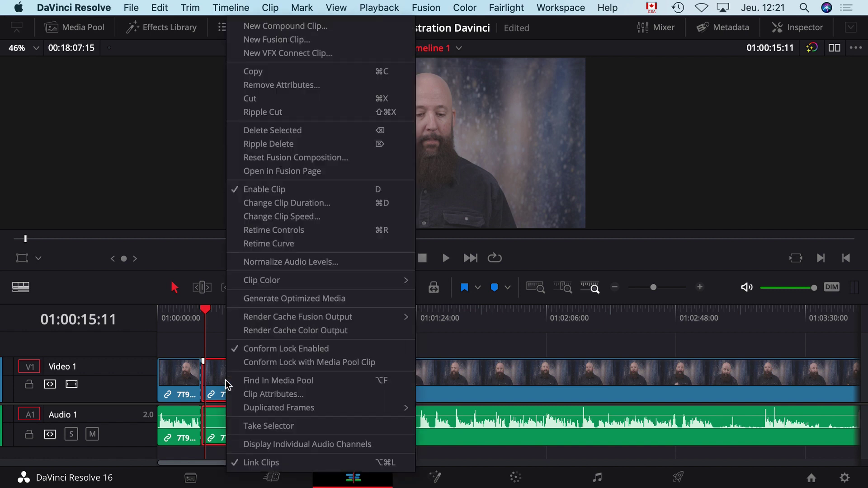
pyautogui.click(271, 463)
pyautogui.click(271, 348)
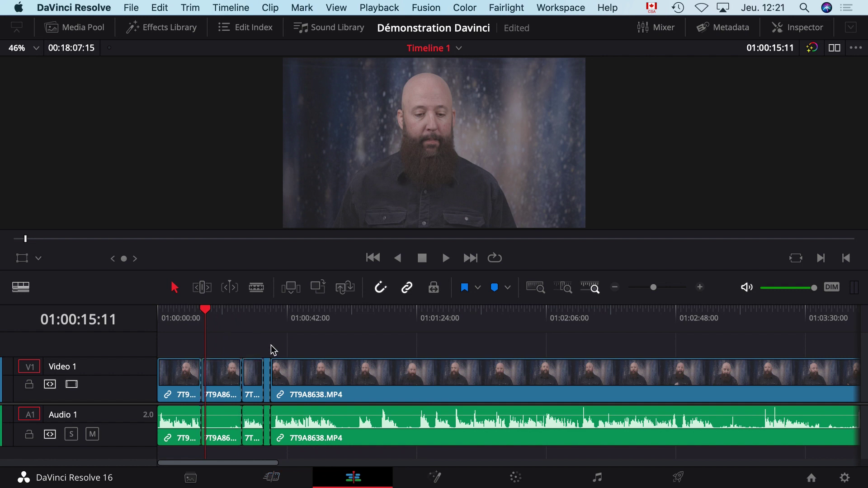
pyautogui.click(217, 374)
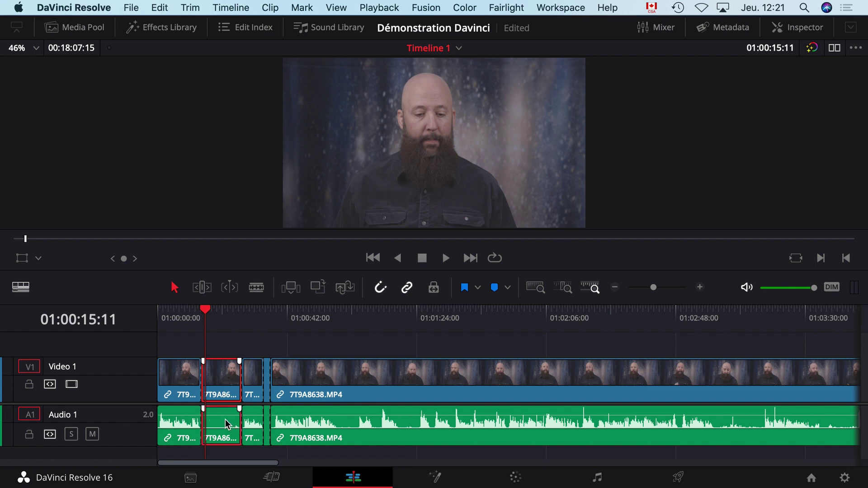
pyautogui.rightClick(222, 384)
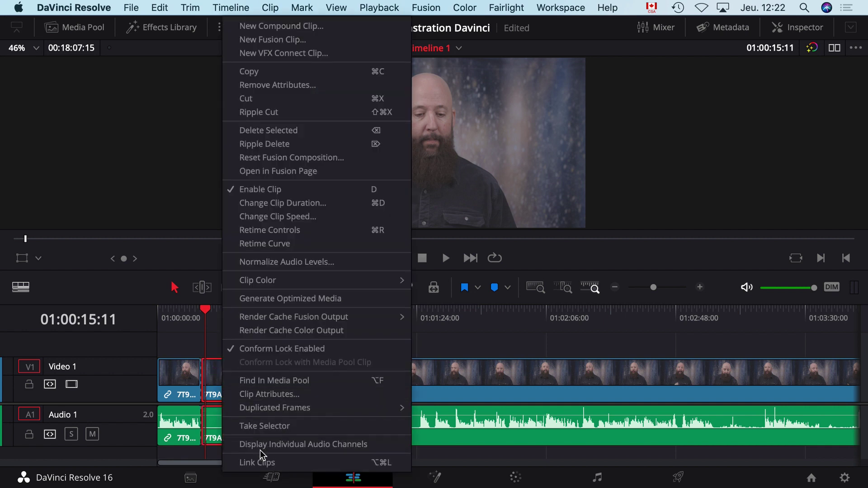
pyautogui.click(257, 462)
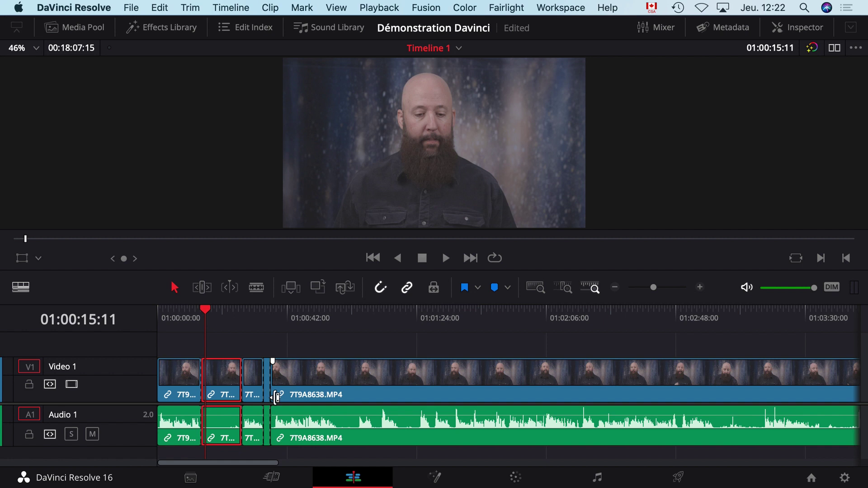
# Step: Ripple delete the silent second segment and the short silent segment starting at 01:00:21:08
pyautogui.press('BackSpace')
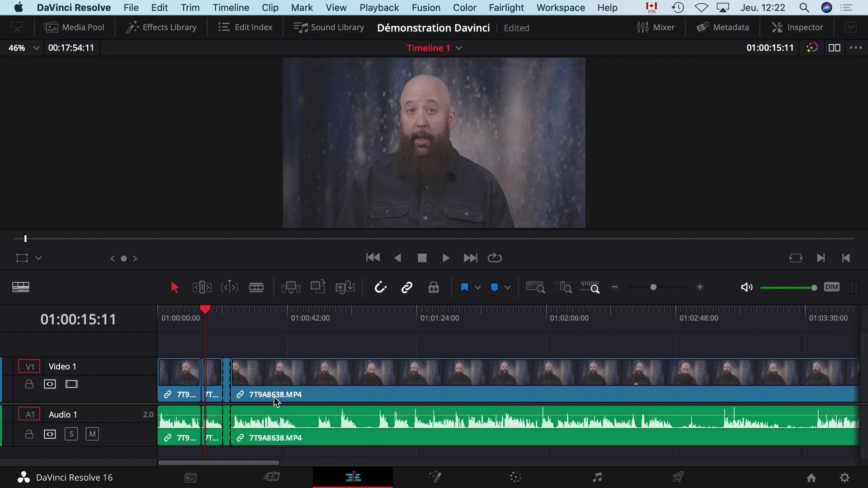
pyautogui.moveTo(205, 312); pyautogui.dragTo(224, 314)
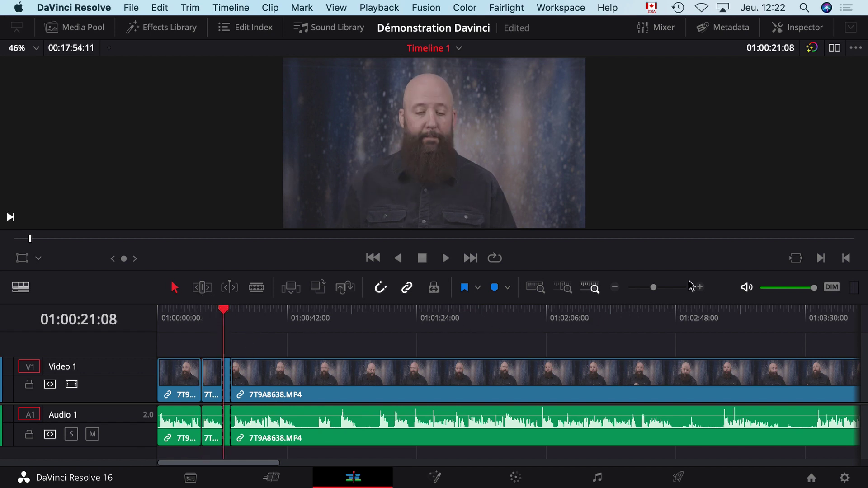
pyautogui.click(699, 287)
pyautogui.click(699, 287)
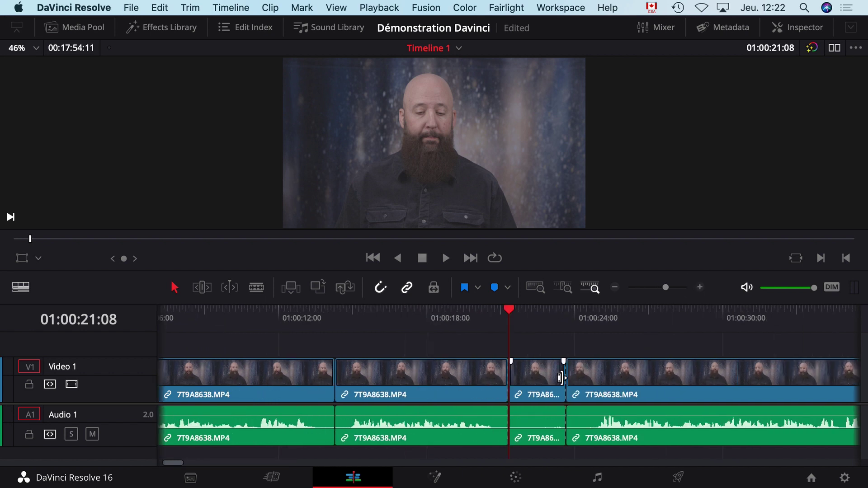
pyautogui.click(532, 381)
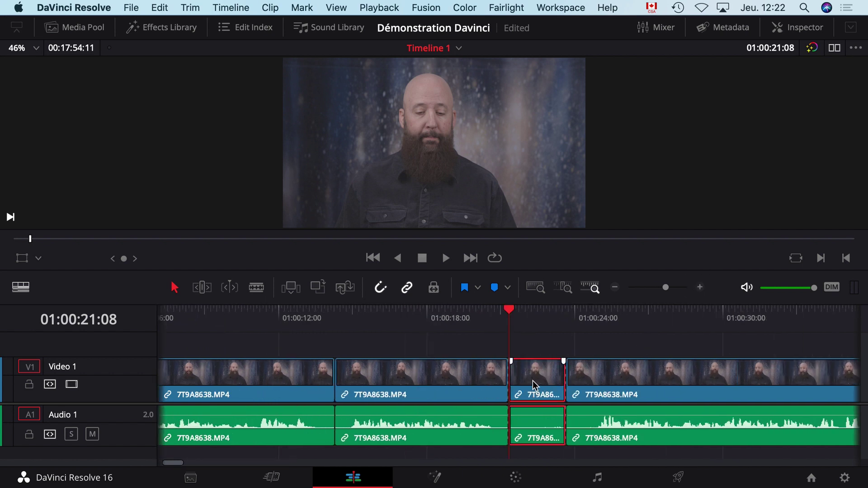
pyautogui.press('Delete')
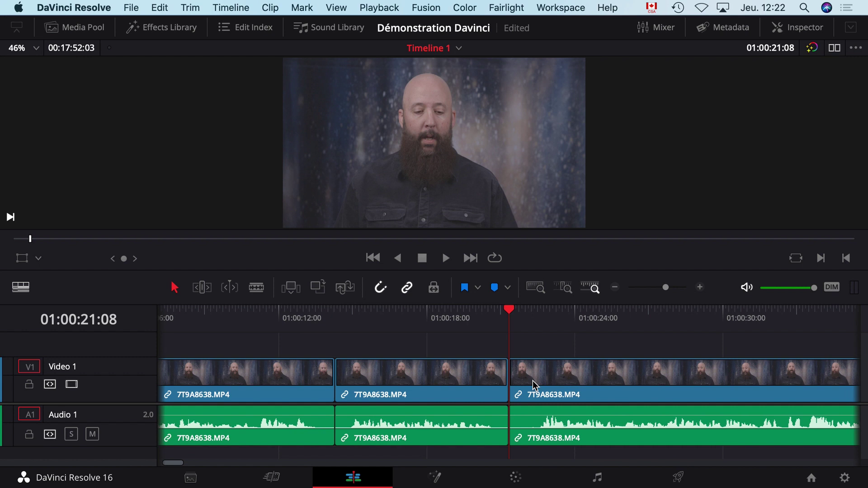
# Step: Play across the cut between the second and third segments to check the transition in speech
pyautogui.press('space')
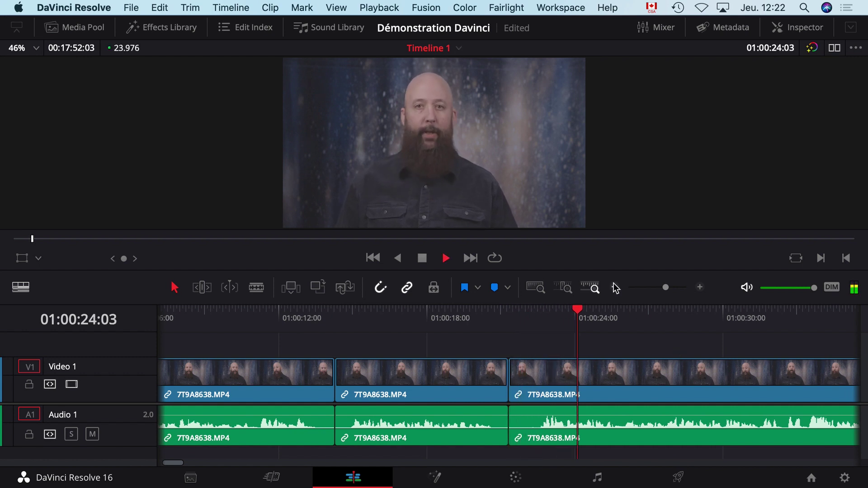
pyautogui.press('space')
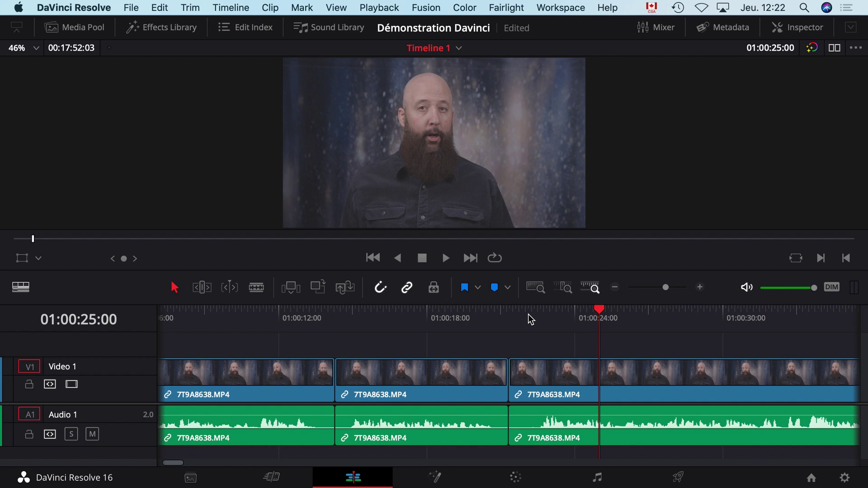
pyautogui.moveTo(531, 320); pyautogui.dragTo(488, 322)
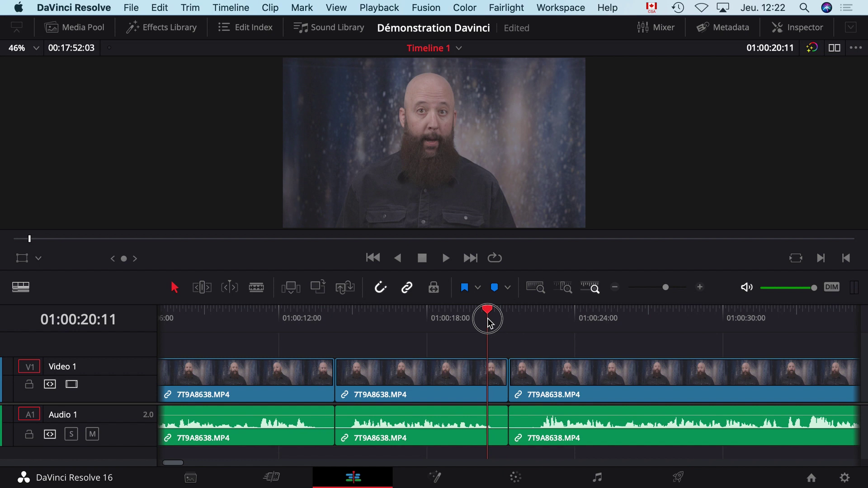
pyautogui.press('space')
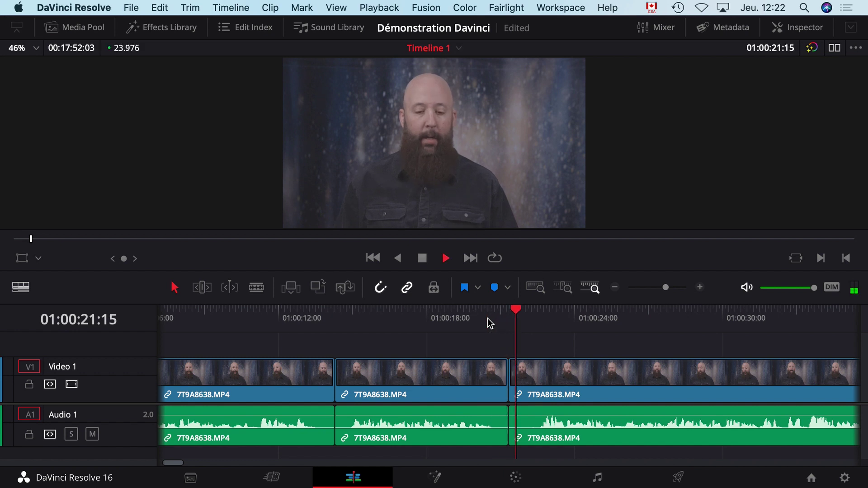
pyautogui.press('space')
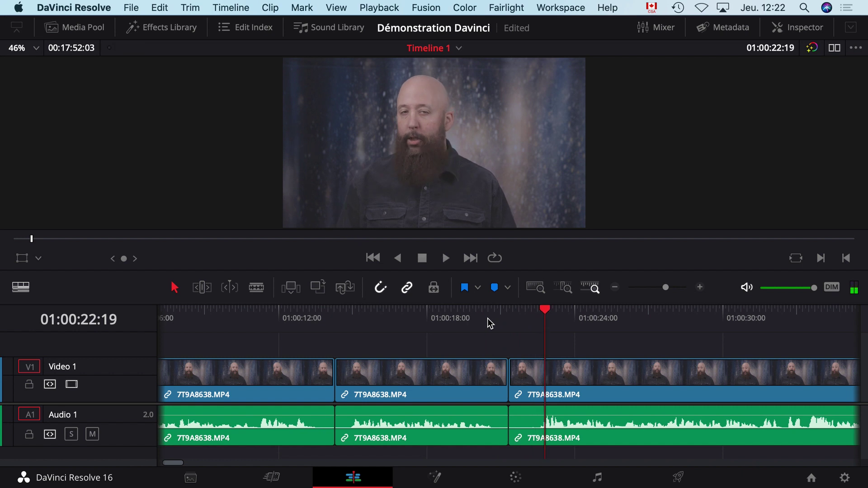
# Step: In trim edit mode, ripple trim the end of the second segment by about 8 frames
pyautogui.click(203, 288)
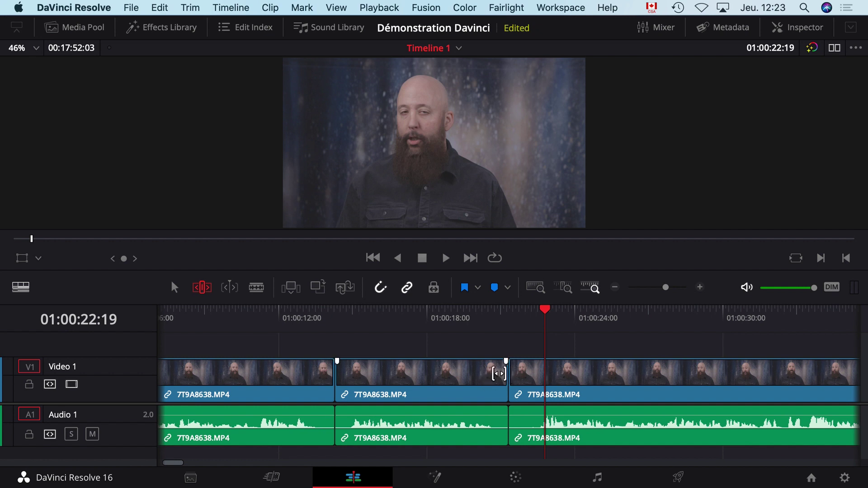
pyautogui.click(500, 373)
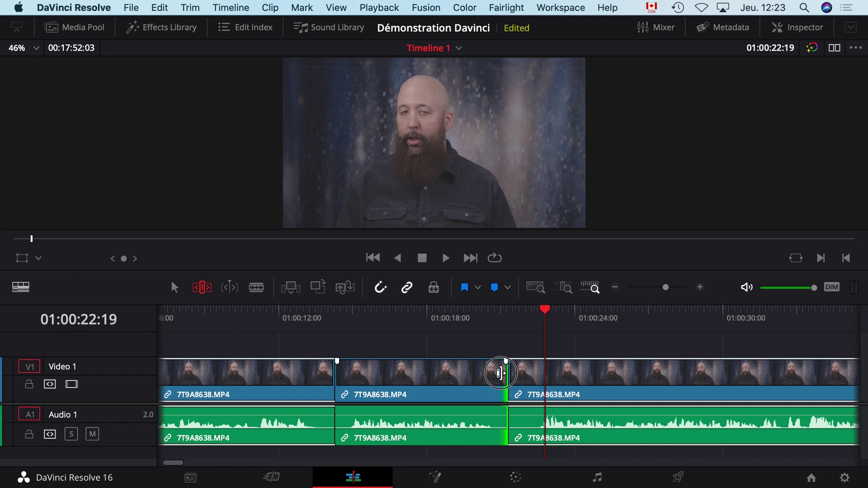
pyautogui.moveTo(500, 373)
pyautogui.mouseDown()
pyautogui.moveTo(480, 376)
pyautogui.moveTo(528, 380)
pyautogui.moveTo(494, 380)
pyautogui.mouseUp()
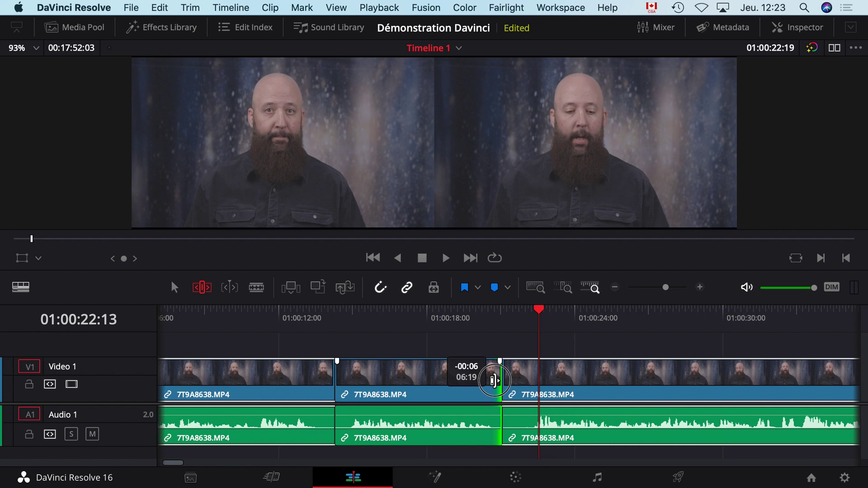
pyautogui.moveTo(494, 380)
pyautogui.mouseDown()
pyautogui.moveTo(510, 381)
pyautogui.moveTo(492, 382)
pyautogui.mouseUp()
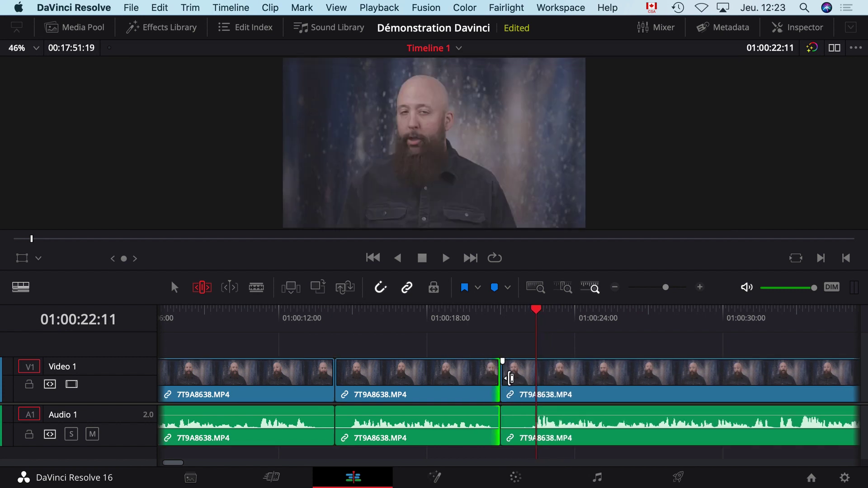
# Step: Ripple trim the start of the third segment by about 23 frames and play across the cut to check it
pyautogui.moveTo(510, 378); pyautogui.dragTo(533, 374)
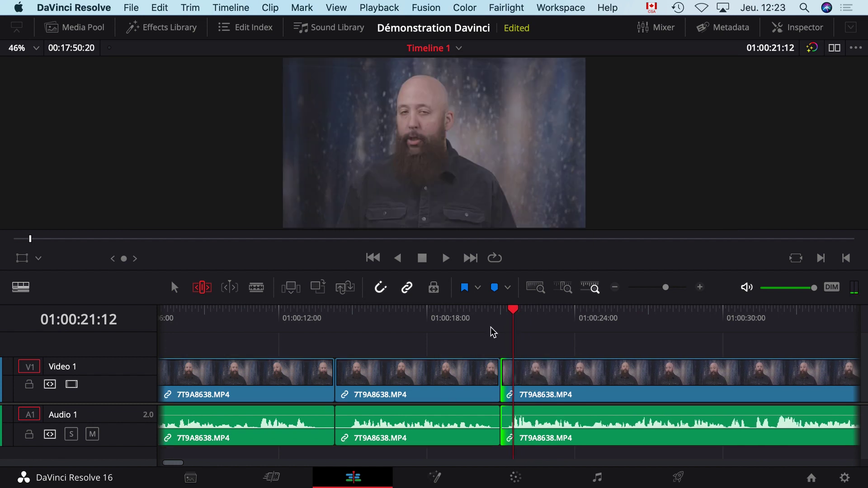
pyautogui.click(459, 318)
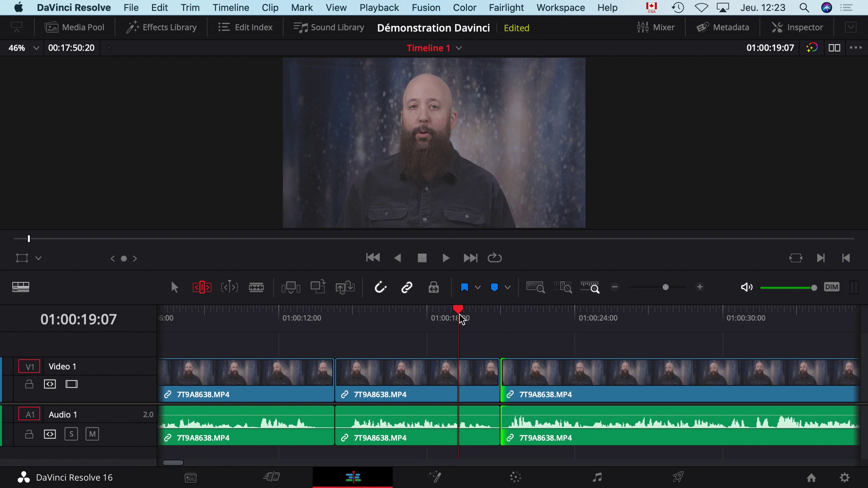
pyautogui.press('space')
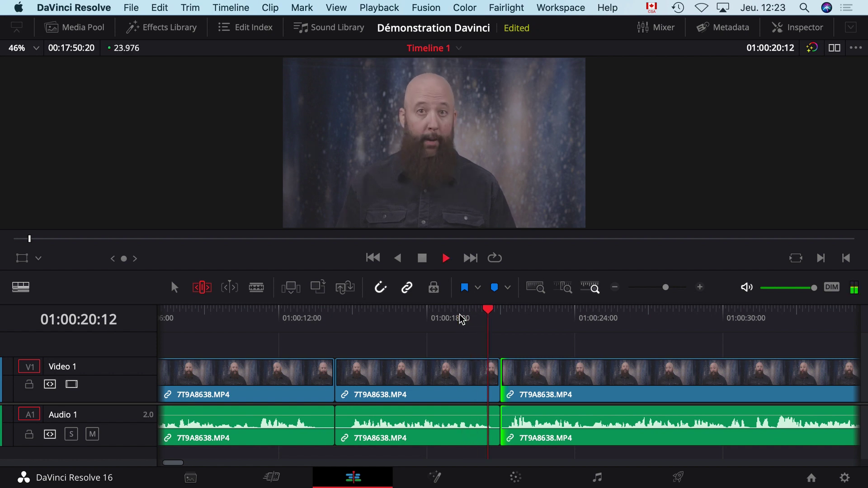
pyautogui.press('space')
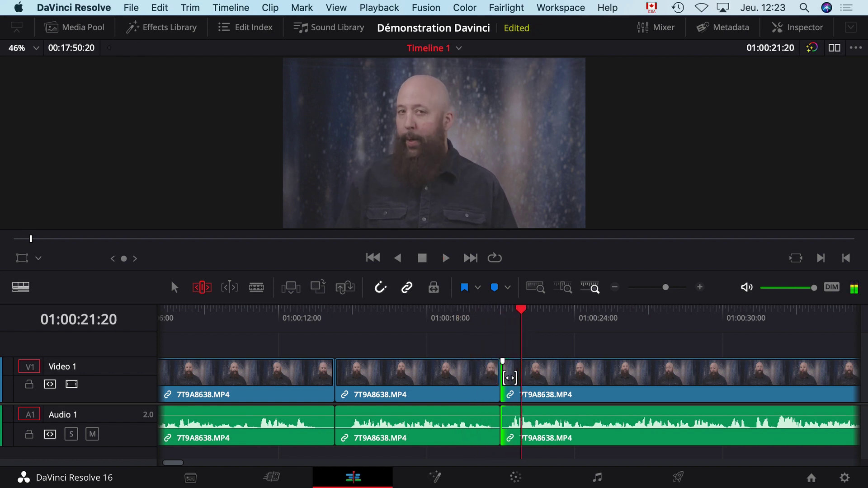
# Step: Tighten the cut between the second and third segments by about 7 more frames and replay the transition
pyautogui.moveTo(508, 376); pyautogui.dragTo(487, 375)
pyautogui.click(434, 311)
pyautogui.press('space')
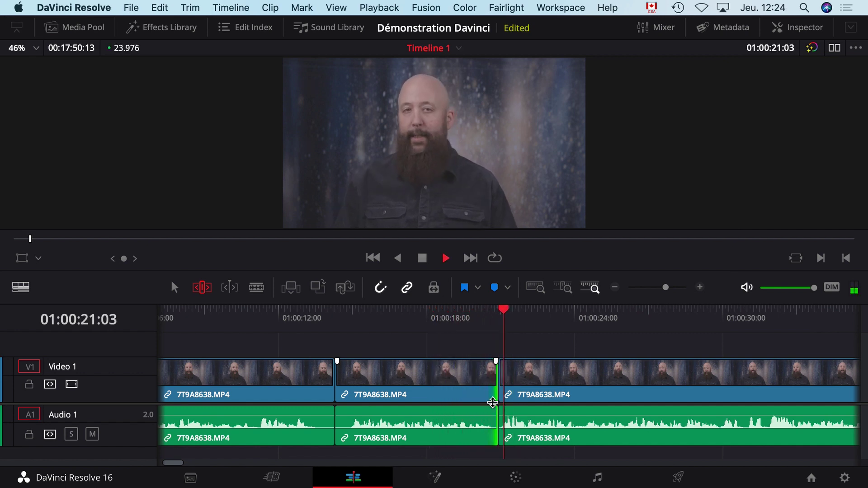
pyautogui.press('space')
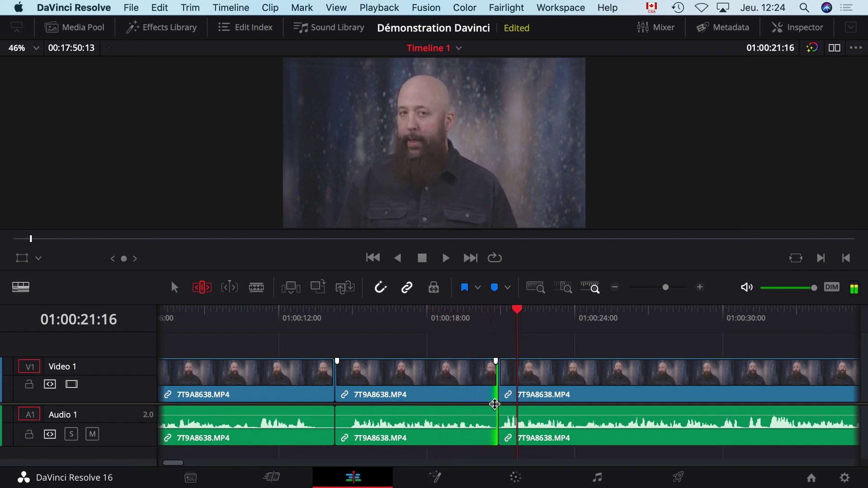
# Step: Play through the third segment to find the retake, and split it at 01:01:01:04 and at about 01:00:55
pyautogui.click(615, 287)
pyautogui.click(615, 287)
pyautogui.moveTo(302, 315); pyautogui.dragTo(401, 321)
pyautogui.press('space')
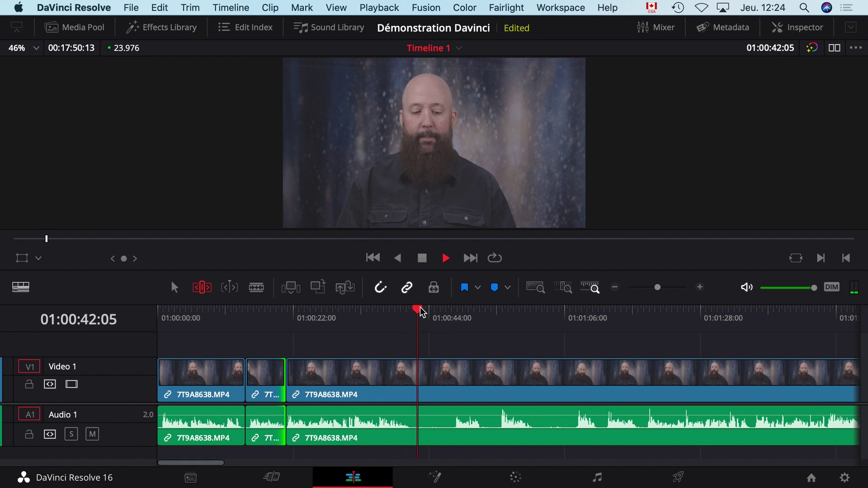
pyautogui.moveTo(421, 310); pyautogui.dragTo(456, 315)
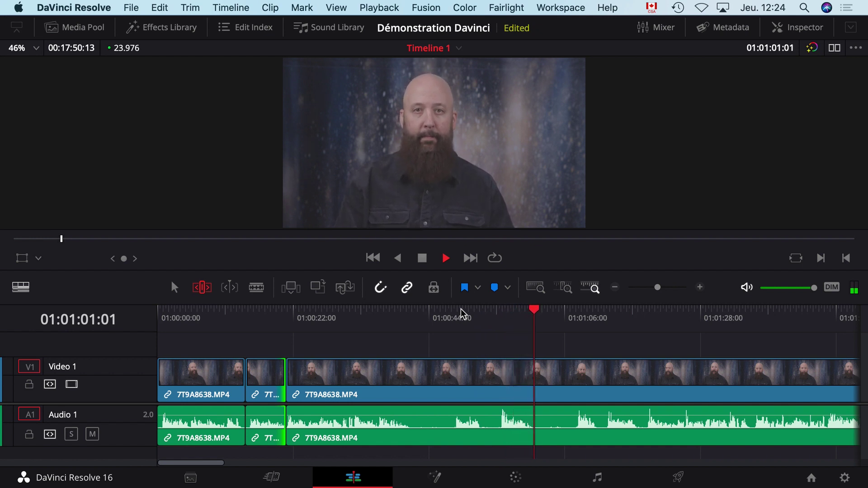
pyautogui.press('space')
pyautogui.click(256, 290)
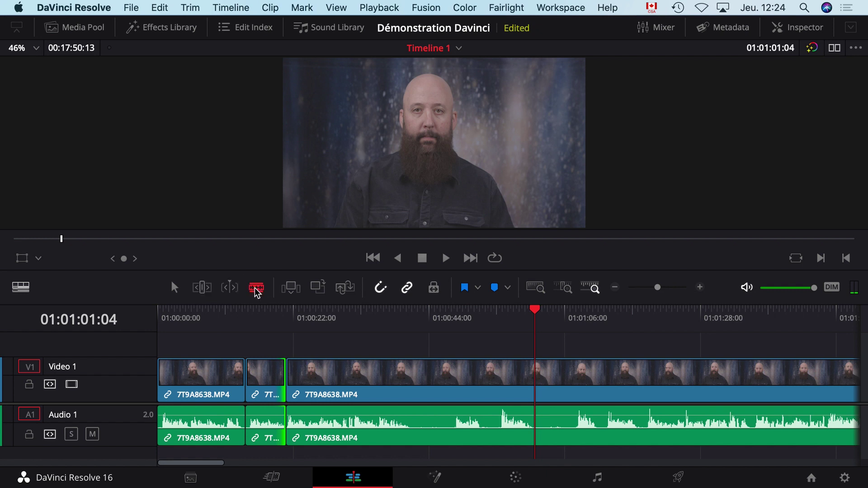
pyautogui.click(540, 373)
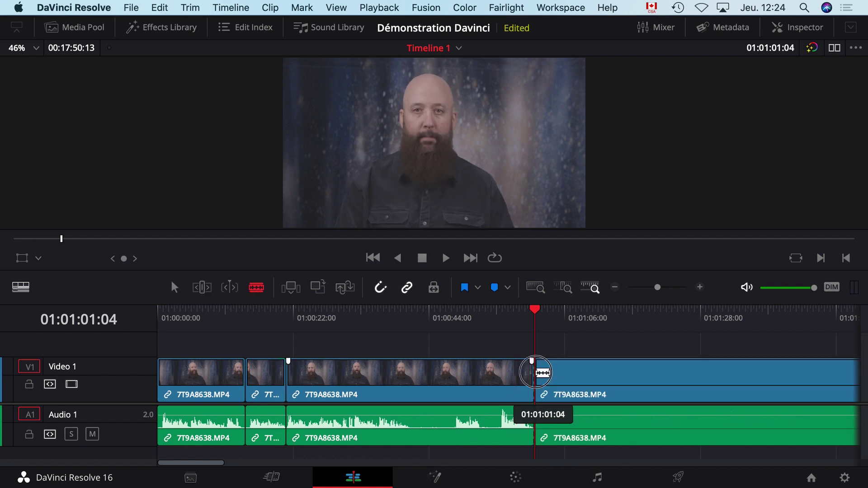
pyautogui.click(497, 372)
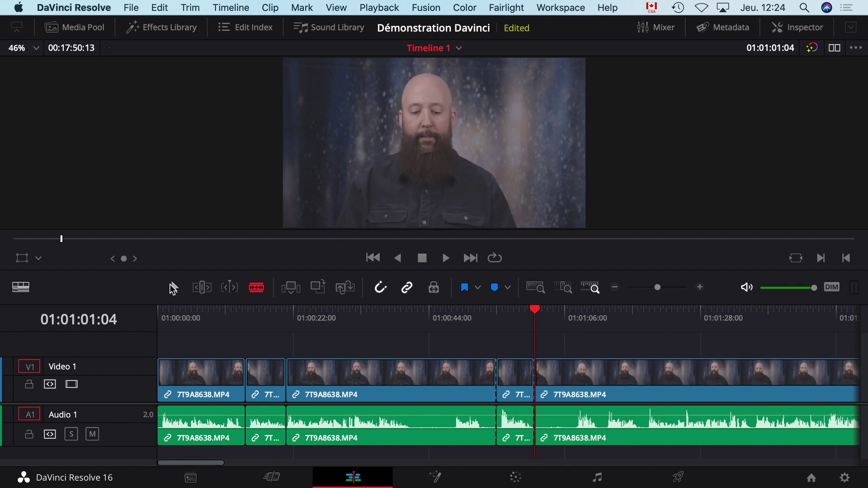
# Step: Ripple delete the long third segment that precedes the short newly cut one
pyautogui.click(174, 287)
pyautogui.click(402, 375)
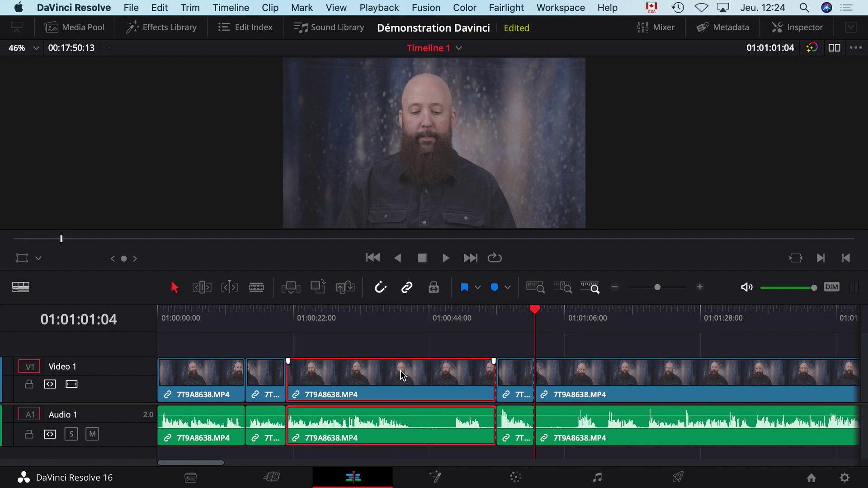
pyautogui.press('Delete')
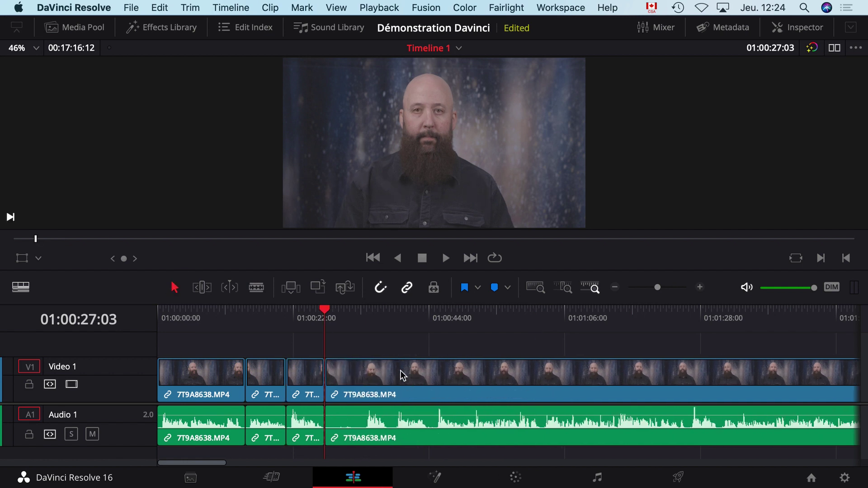
# Step: Play past the cut into the last segment, and move that segment about 20 seconds later to open a gap
pyautogui.click(307, 326)
pyautogui.press('space')
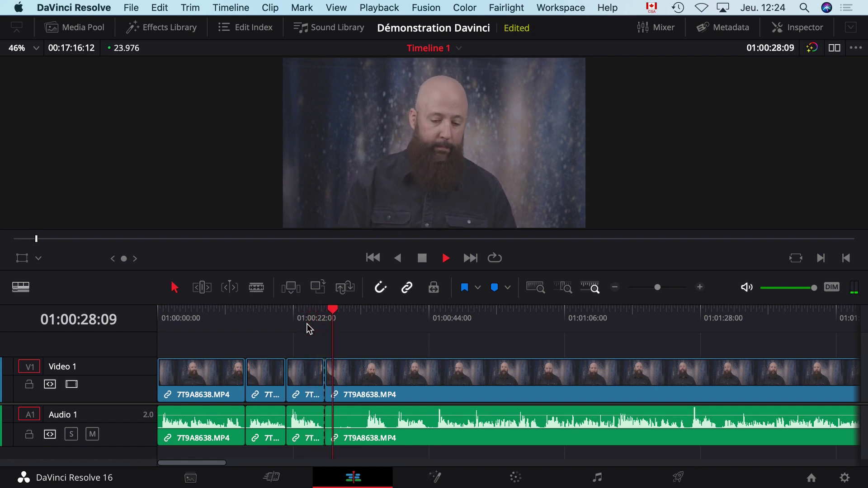
pyautogui.press('space')
pyautogui.click(378, 374)
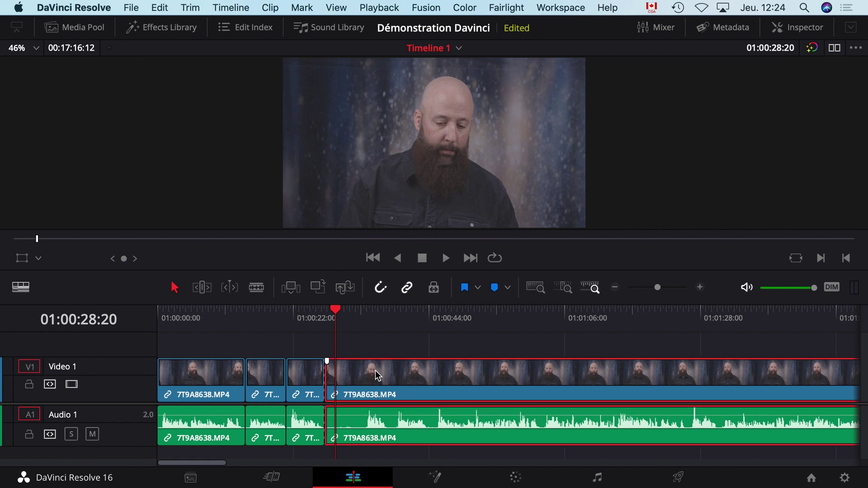
pyautogui.moveTo(377, 375); pyautogui.dragTo(501, 380)
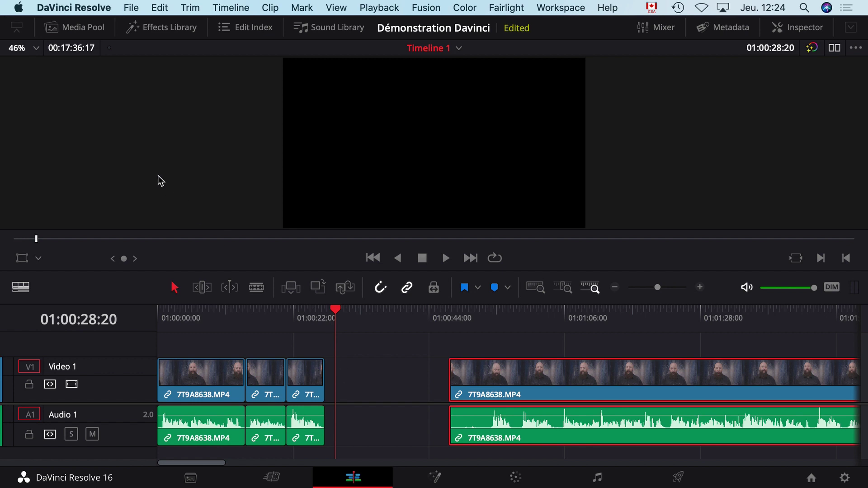
# Step: Look through the media pool clips, and open the 00-assets folder in the media storage
pyautogui.click(77, 27)
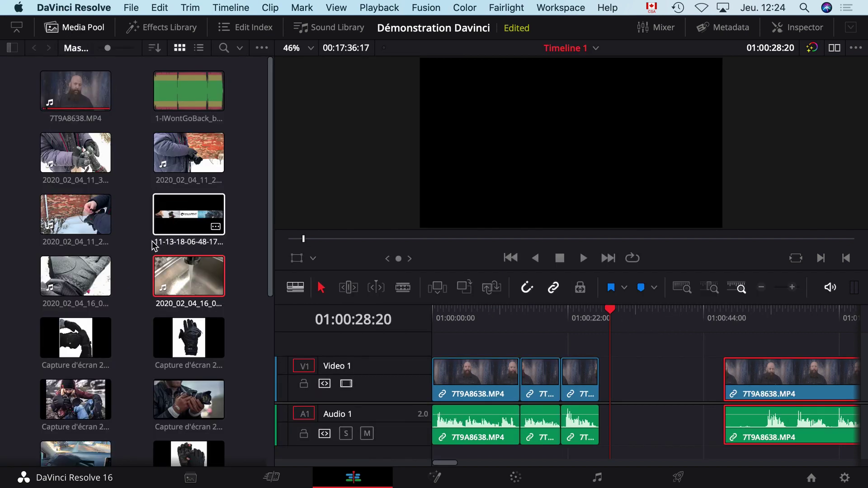
pyautogui.scroll(-5, 139, 210)
pyautogui.scroll(3, 138, 212)
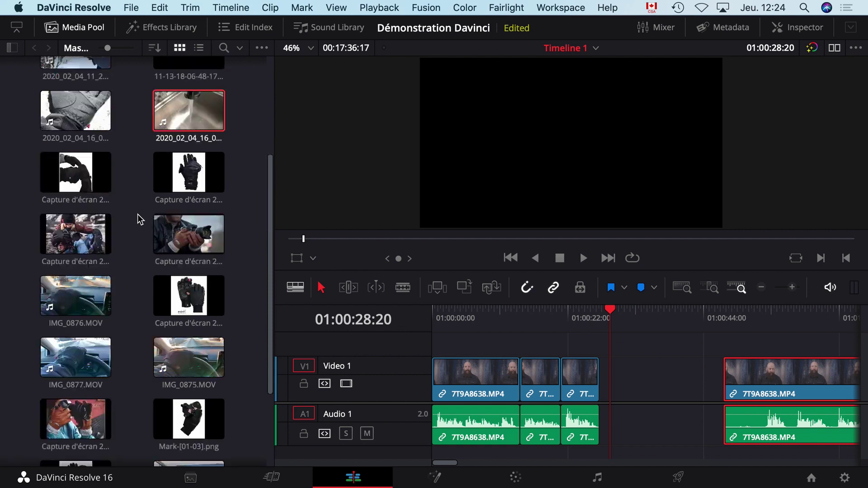
pyautogui.scroll(4, 138, 214)
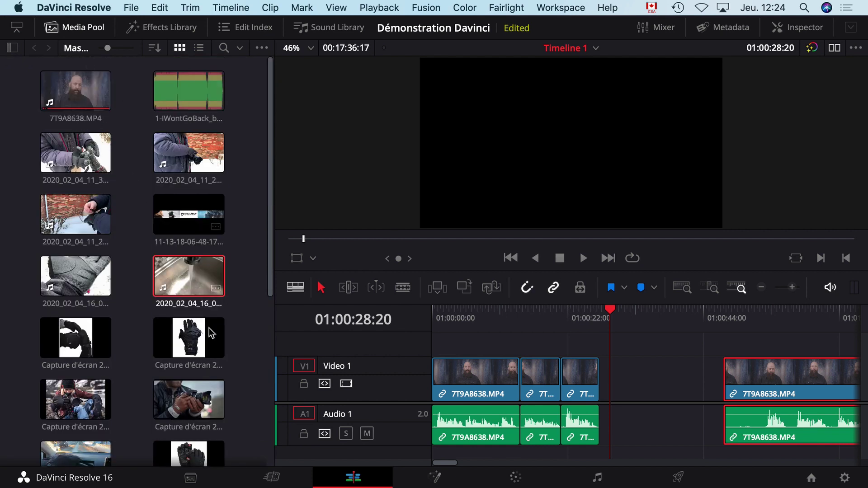
pyautogui.click(199, 481)
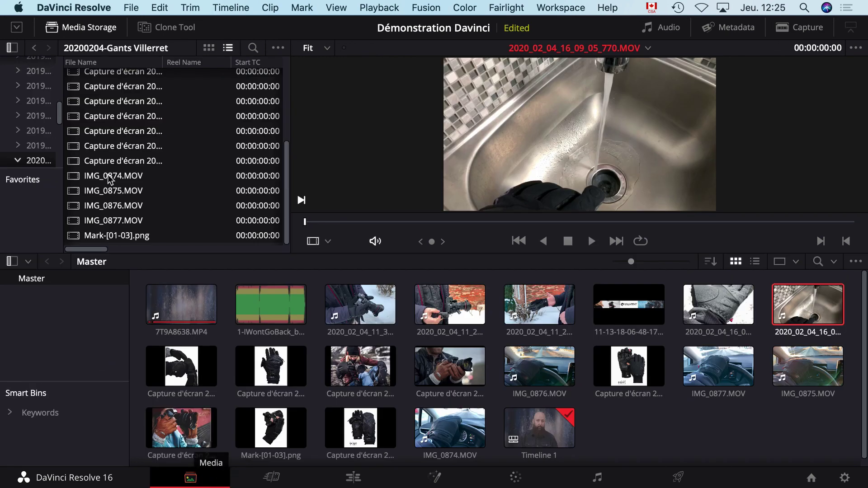
pyautogui.scroll(5, 107, 176)
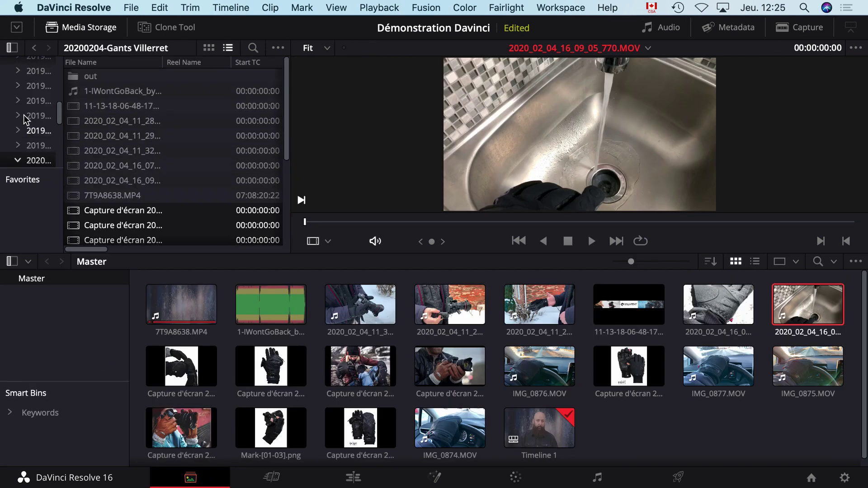
pyautogui.moveTo(62, 111); pyautogui.dragTo(103, 111)
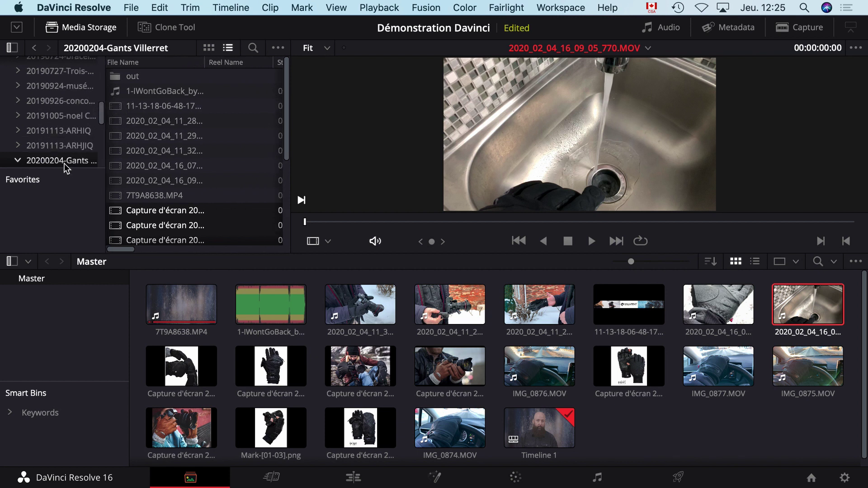
pyautogui.moveTo(63, 174); pyautogui.dragTo(64, 197)
pyautogui.moveTo(102, 138); pyautogui.dragTo(109, 78)
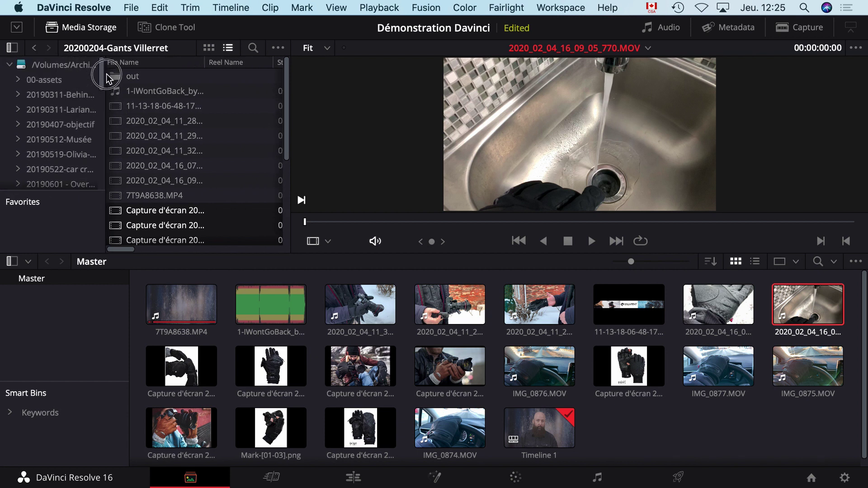
pyautogui.click(45, 82)
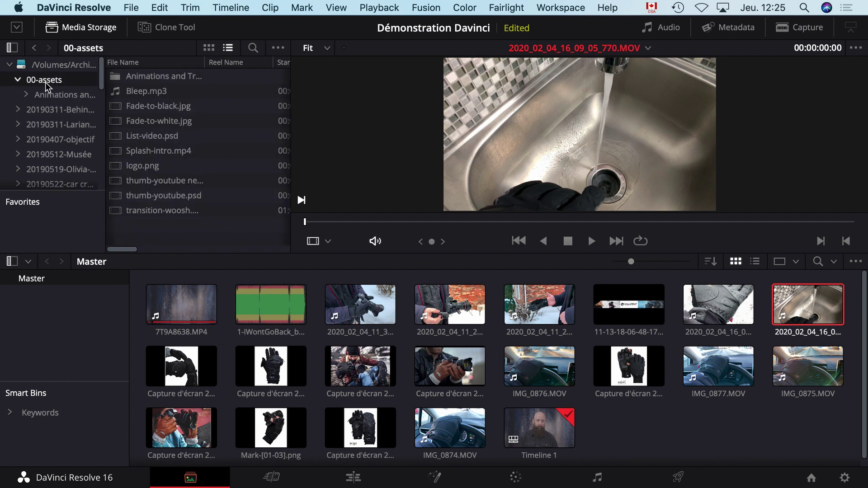
# Step: Import Splash-intro.mp4 and transition-woosh.mov into the Master bin, previewing the transition clip
pyautogui.click(166, 151)
pyautogui.moveTo(166, 152); pyautogui.dragTo(616, 432)
pyautogui.click(164, 211)
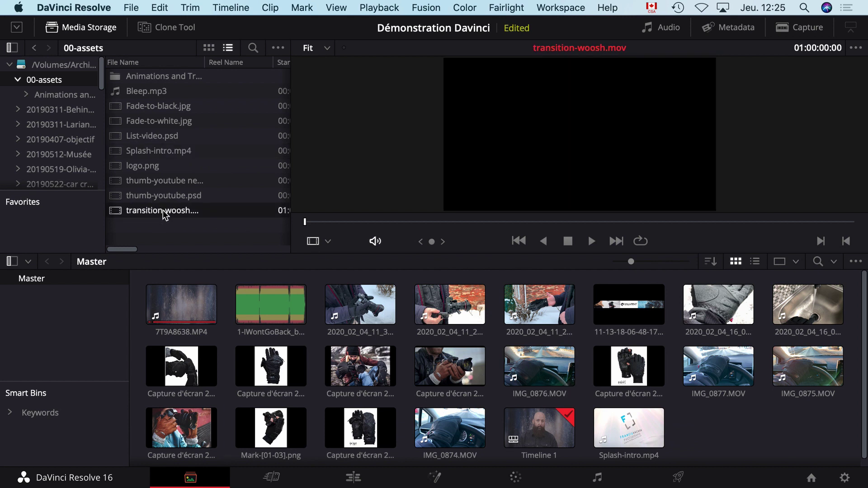
pyautogui.click(591, 241)
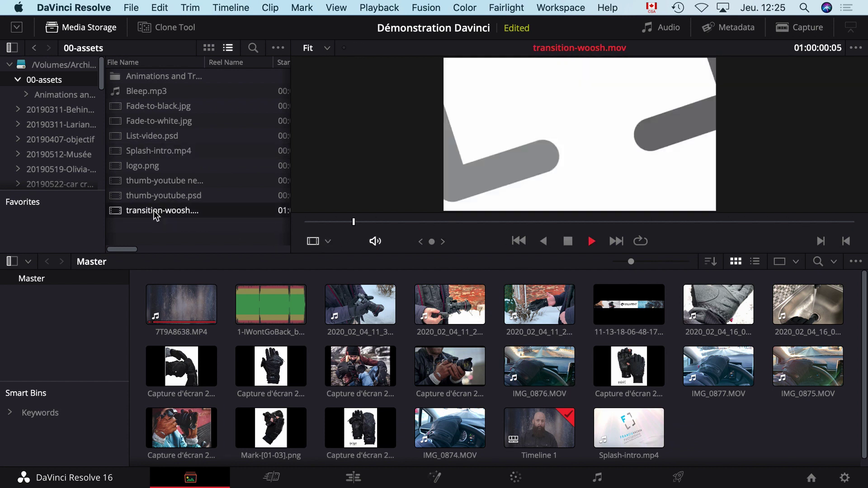
pyautogui.moveTo(155, 211); pyautogui.dragTo(721, 427)
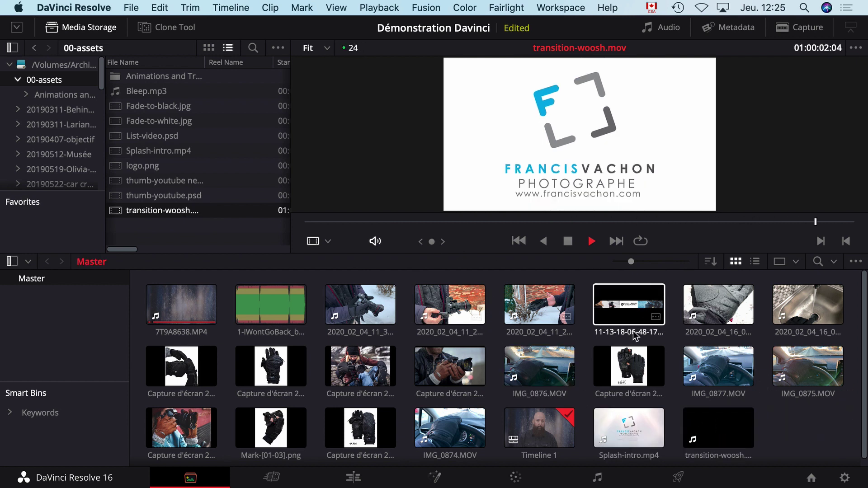
# Step: On the Edit page, place Splash-intro.mp4 on Video 1 in the gap after the third segment
pyautogui.click(350, 476)
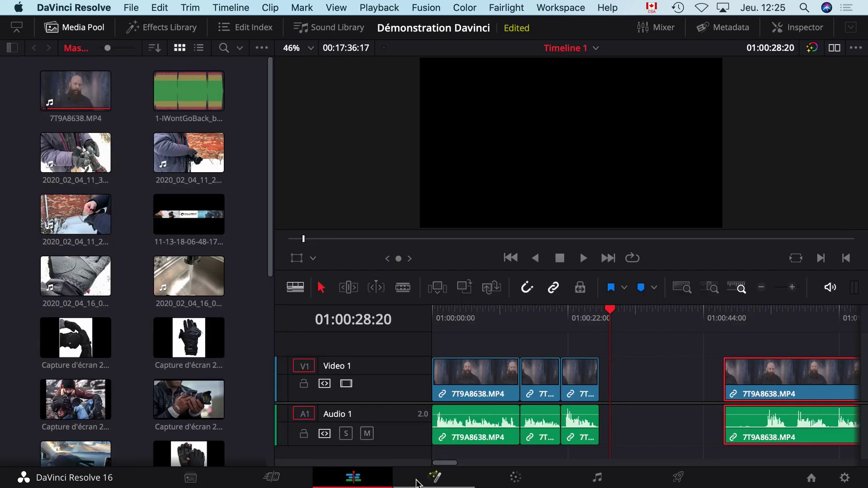
pyautogui.scroll(-10, 193, 305)
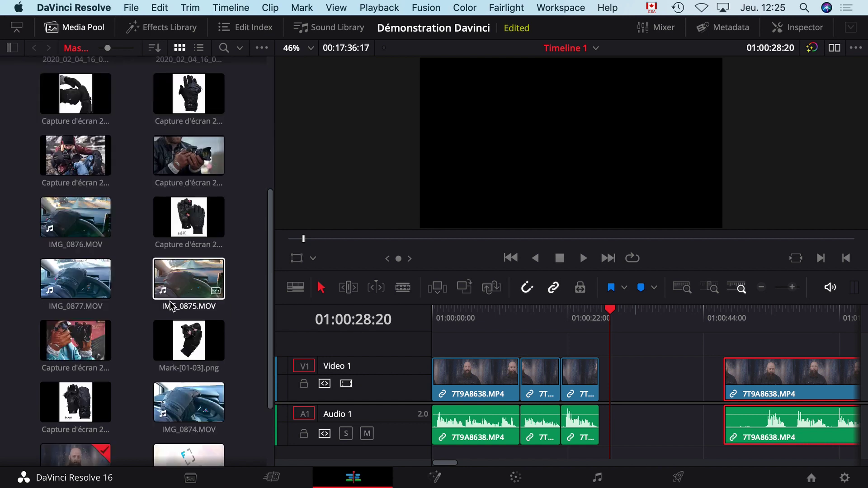
pyautogui.moveTo(206, 373); pyautogui.dragTo(641, 386)
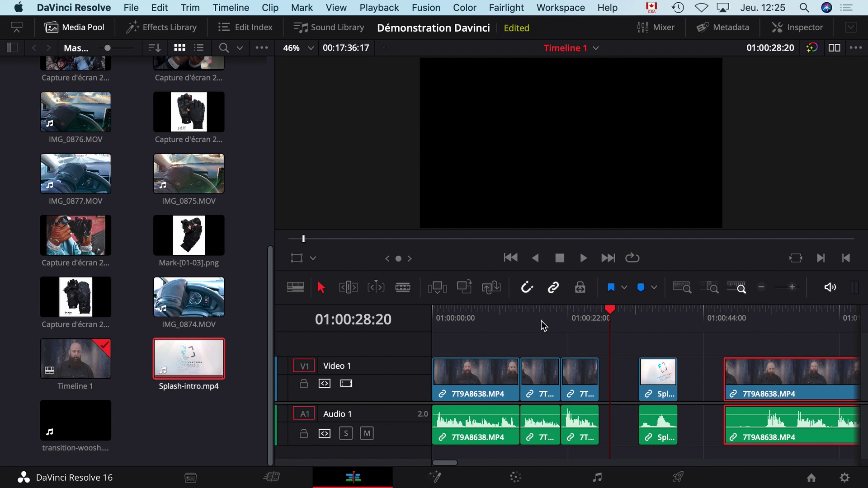
# Step: Turn off snapping and shift the splash intro clip freely within the gap to start at about 01:00:32
pyautogui.click(525, 288)
pyautogui.moveTo(660, 375); pyautogui.dragTo(617, 385)
pyautogui.moveTo(663, 386)
pyautogui.mouseDown()
pyautogui.moveTo(703, 385)
pyautogui.moveTo(652, 384)
pyautogui.mouseUp()
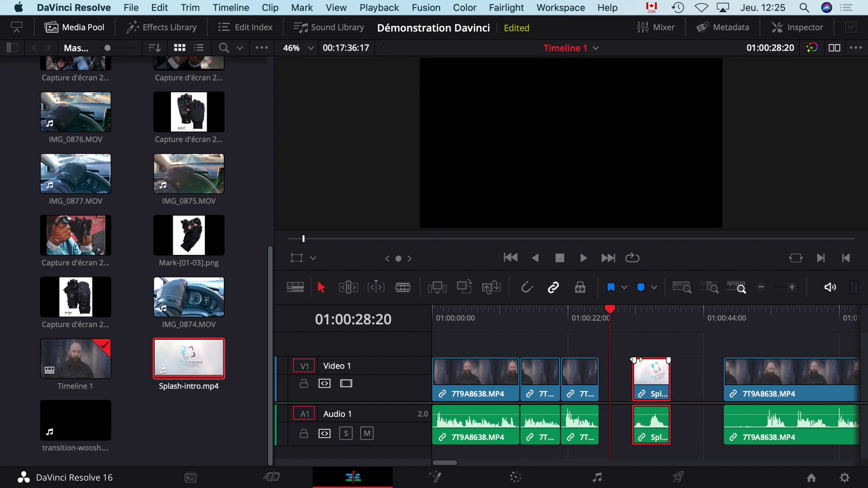
# Step: Turn snapping on, butt the splash intro against the third segment, close the gap with the following interview segment, and play the joins
pyautogui.click(528, 288)
pyautogui.moveTo(650, 373); pyautogui.dragTo(621, 372)
pyautogui.click(757, 378)
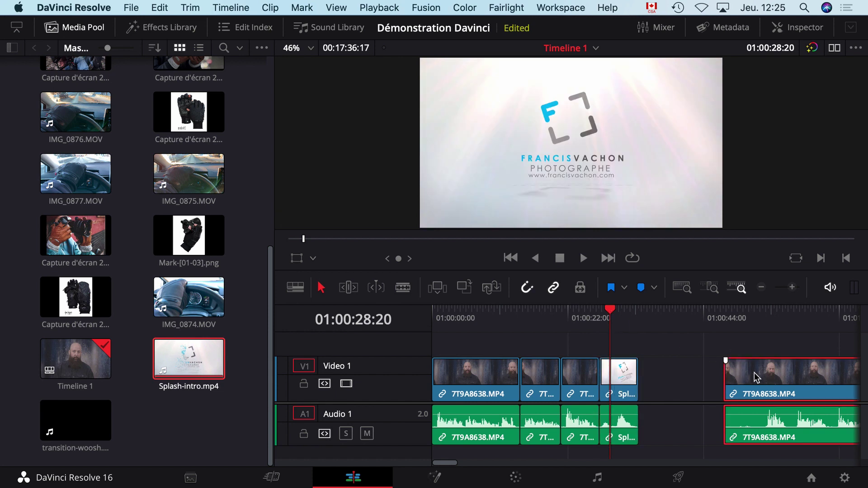
pyautogui.moveTo(773, 374); pyautogui.dragTo(682, 379)
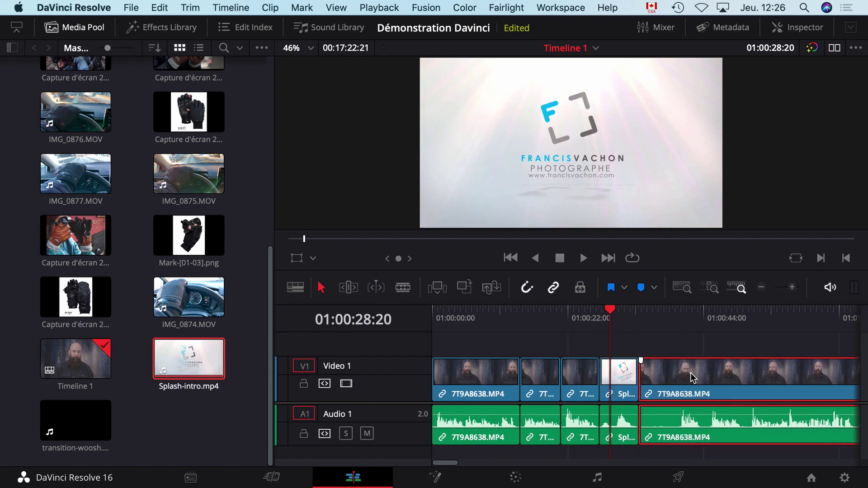
pyautogui.click(579, 317)
pyautogui.press('space')
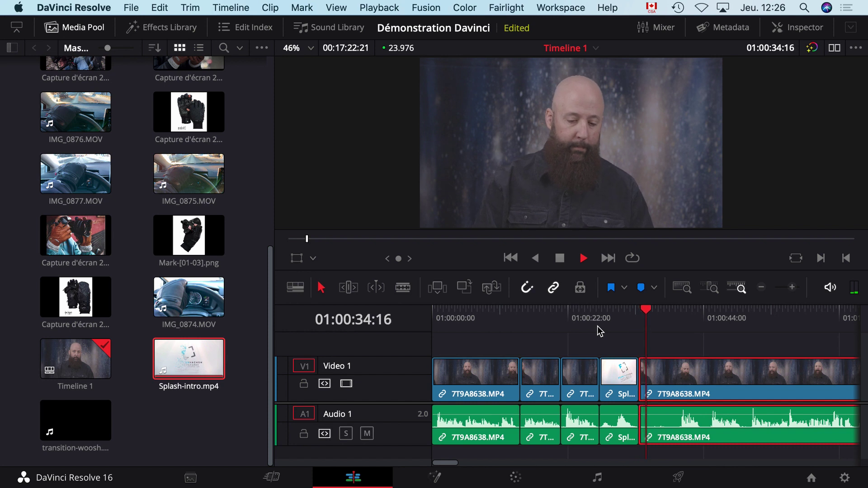
pyautogui.press('space')
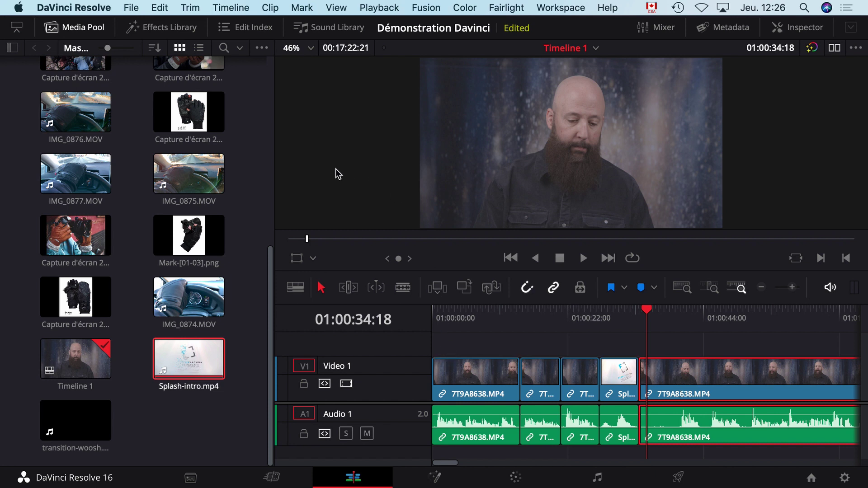
# Step: Enlarge the timeline area and switch the tracks to the compact view without thumbnails or waveforms
pyautogui.moveTo(356, 273); pyautogui.dragTo(369, 227)
pyautogui.moveTo(360, 357); pyautogui.dragTo(368, 375)
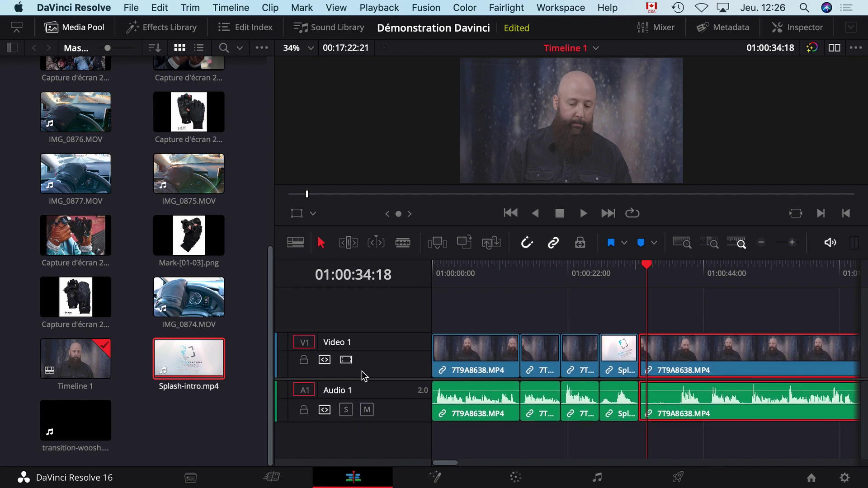
pyautogui.click(296, 243)
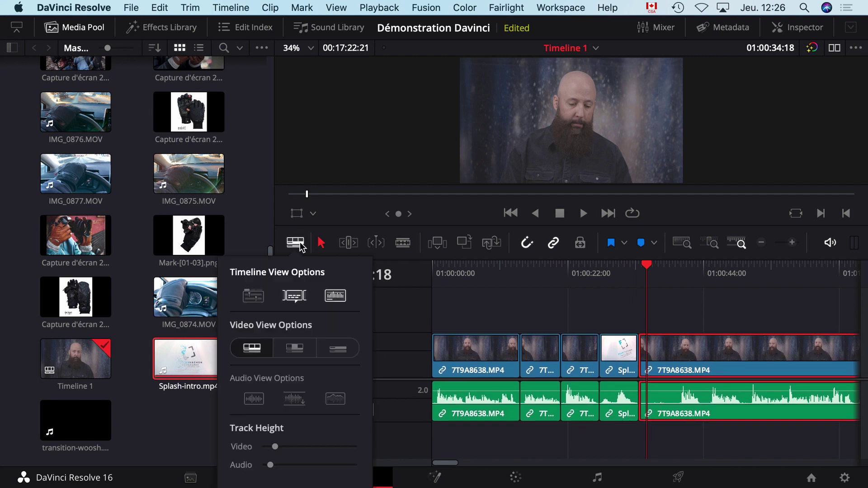
pyautogui.click(346, 350)
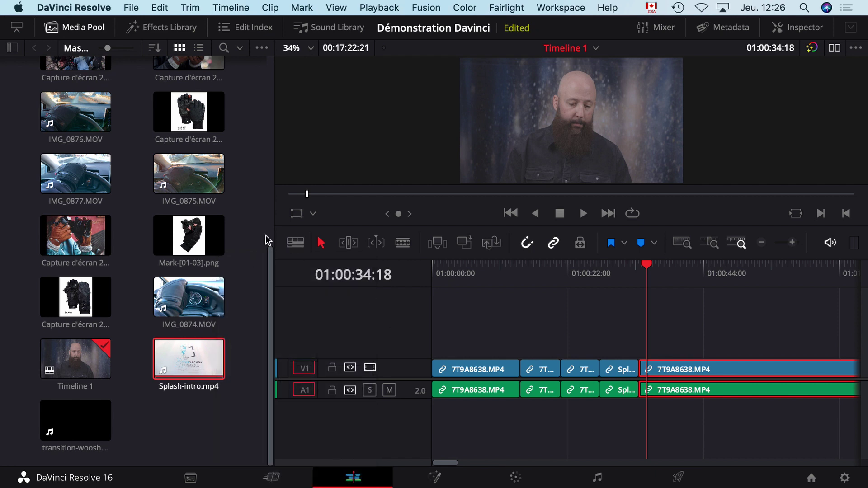
# Step: Load IMG_0874.MOV for preview and show separate source and timeline viewers, enlarging both
pyautogui.click(192, 301)
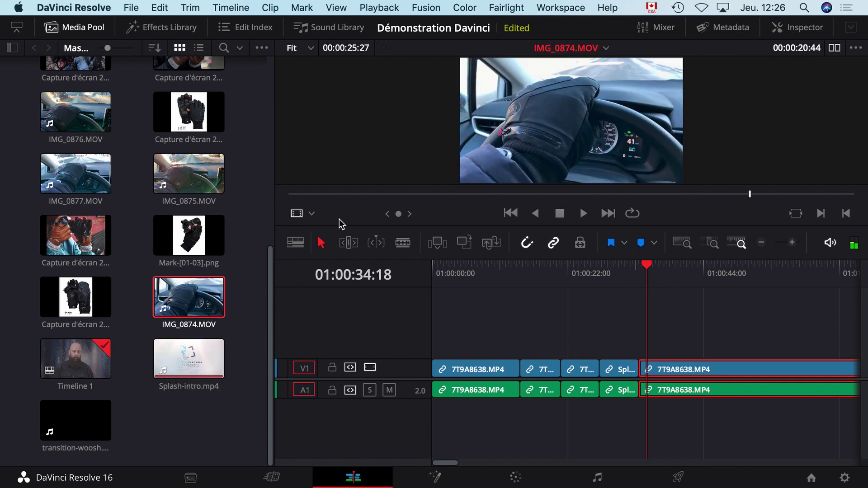
pyautogui.click(835, 48)
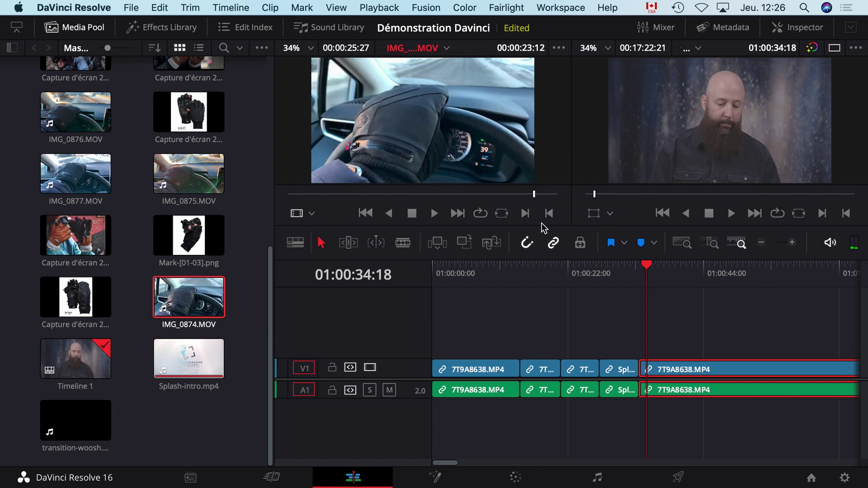
pyautogui.moveTo(541, 225); pyautogui.dragTo(540, 269)
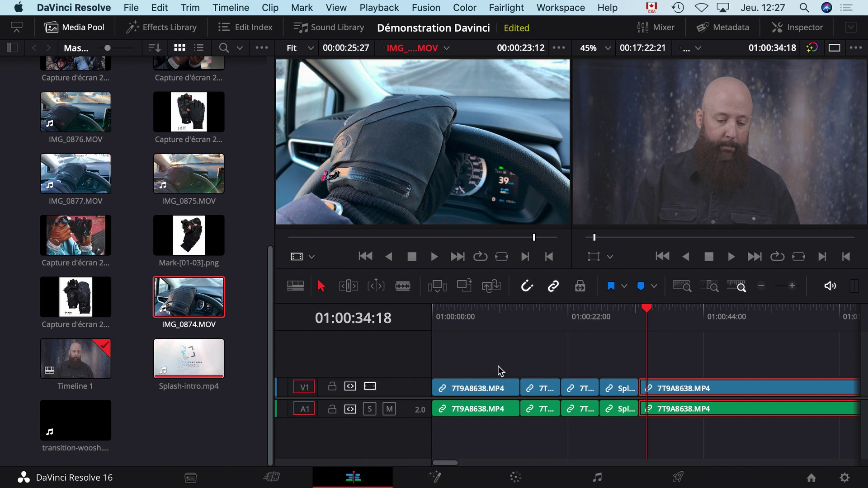
# Step: Mark an in point at 00:00:07:45 and an out point at 00:00:09:52 in IMG_0874.MOV
pyautogui.moveTo(358, 135)
pyautogui.moveTo(433, 234); pyautogui.dragTo(369, 238)
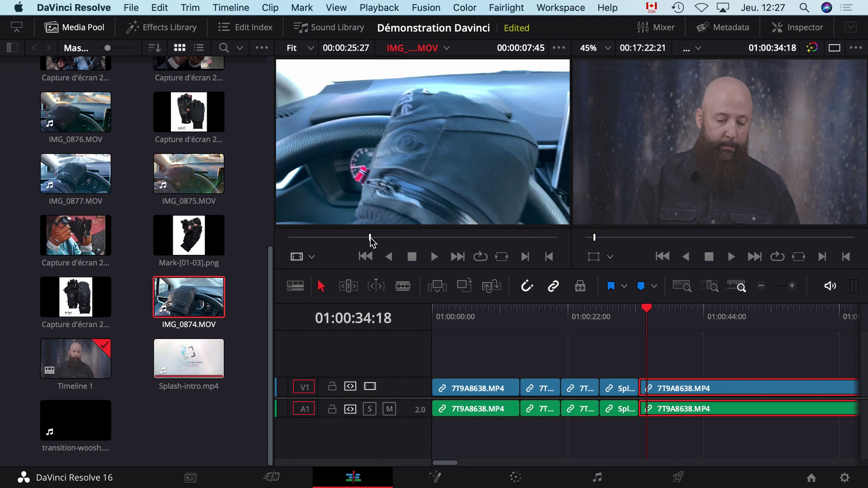
pyautogui.press('i')
pyautogui.moveTo(372, 237); pyautogui.dragTo(393, 237)
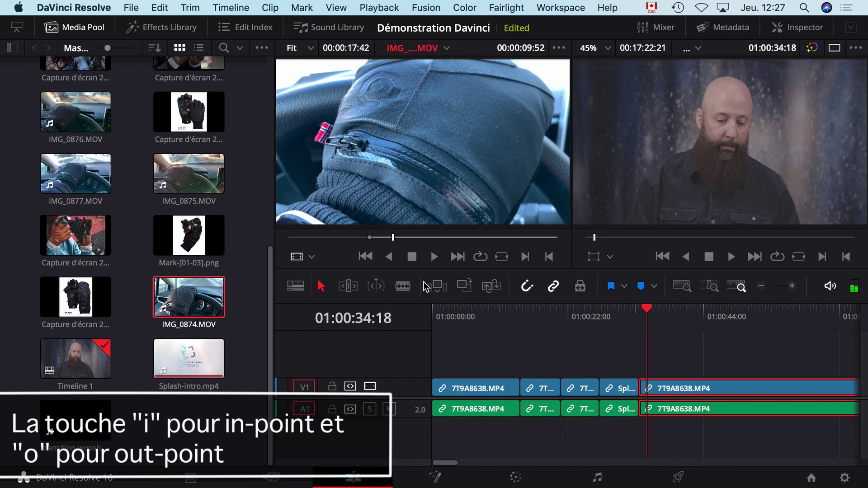
pyautogui.press('o')
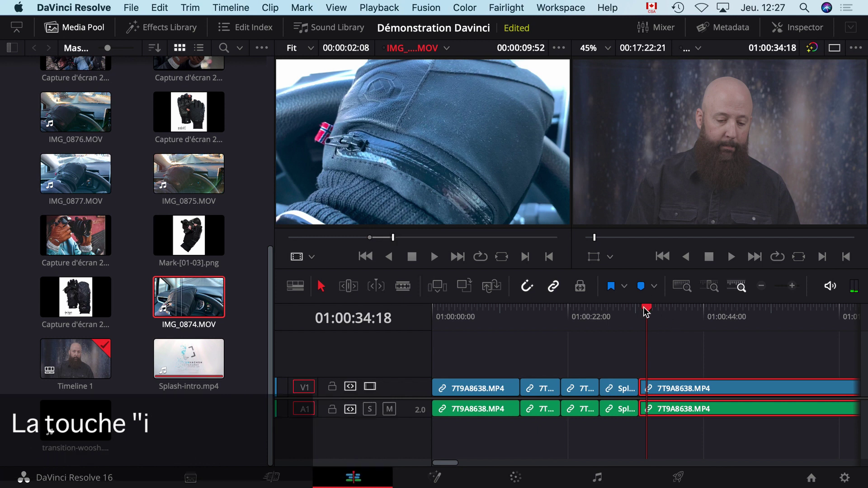
# Step: Place the marked IMG_0874.MOV section on a new Video 2 track above the first interview segment at 01:00:09:05, and play it
pyautogui.click(547, 317)
pyautogui.moveTo(548, 318); pyautogui.dragTo(489, 317)
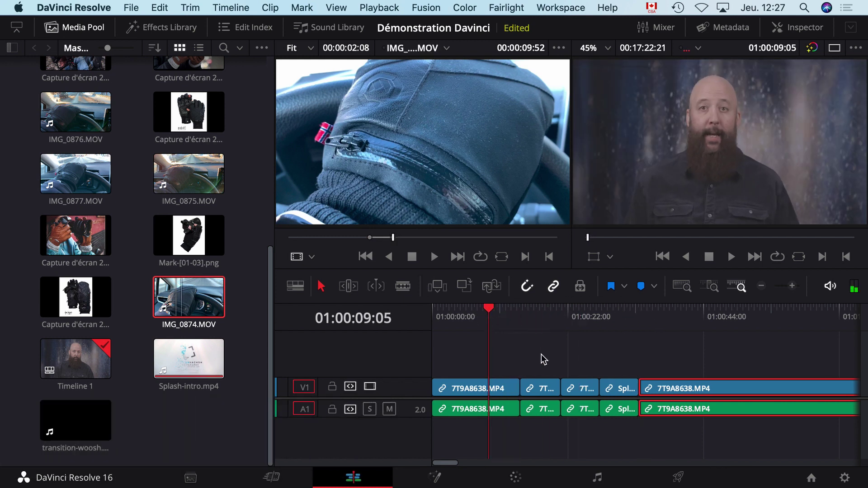
pyautogui.moveTo(393, 237); pyautogui.dragTo(421, 237)
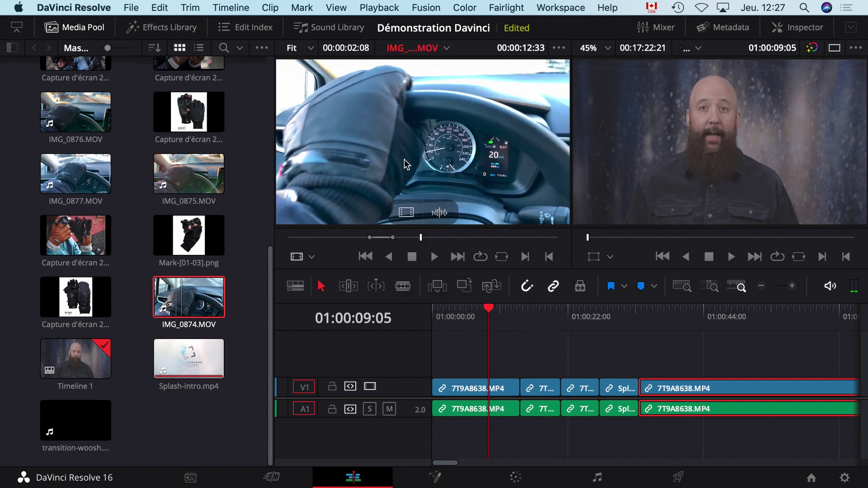
pyautogui.click(404, 134)
pyautogui.moveTo(404, 134); pyautogui.dragTo(498, 376)
pyautogui.press('space')
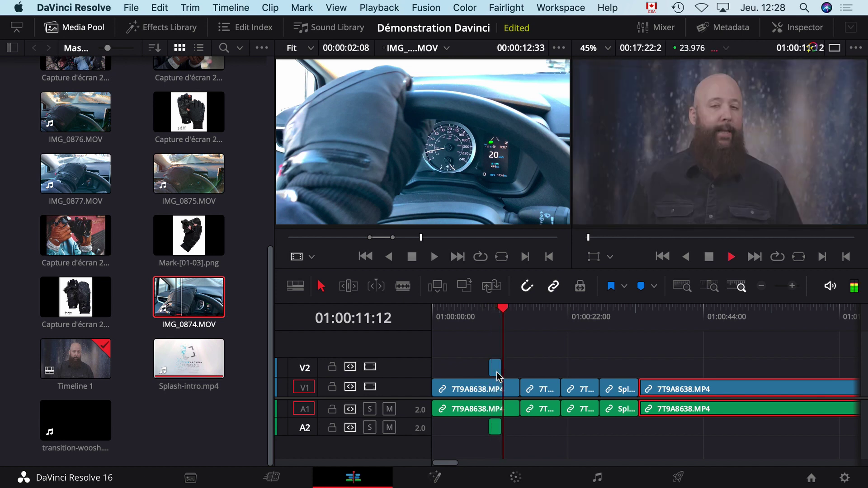
pyautogui.press('space')
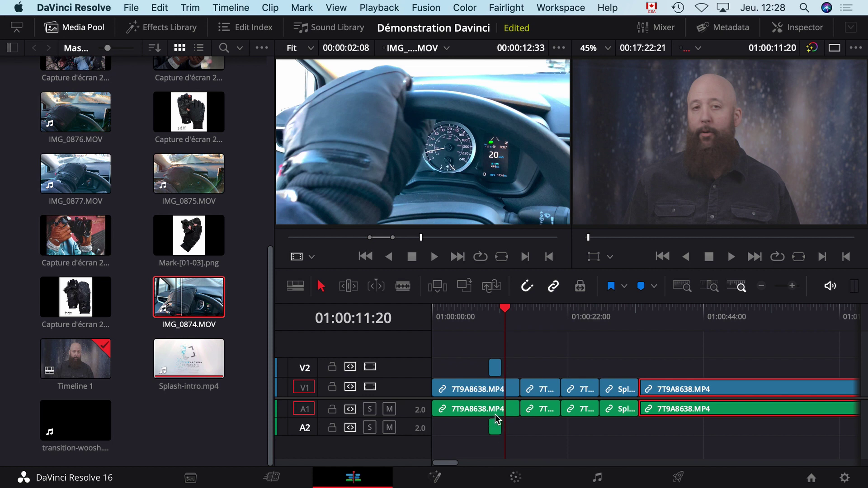
pyautogui.click(490, 314)
pyautogui.moveTo(434, 225)
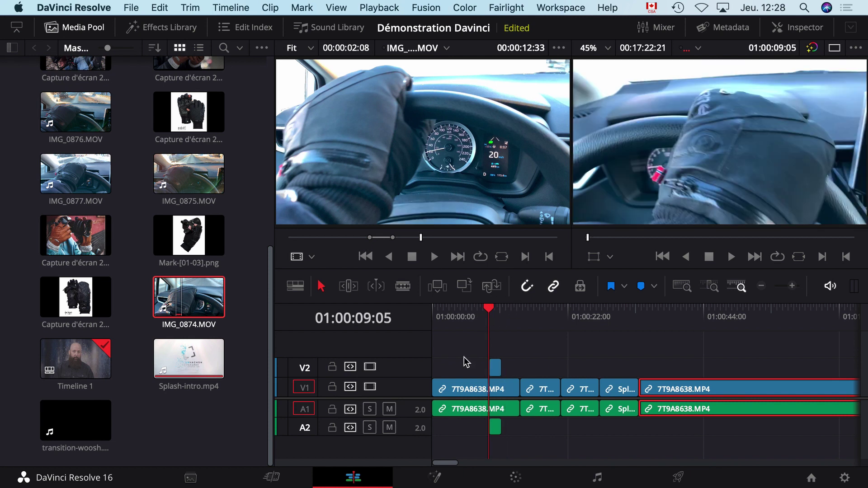
# Step: Unlink the IMG_0874.MOV insert's video and audio, and delete its audio from track A2
pyautogui.click(496, 431)
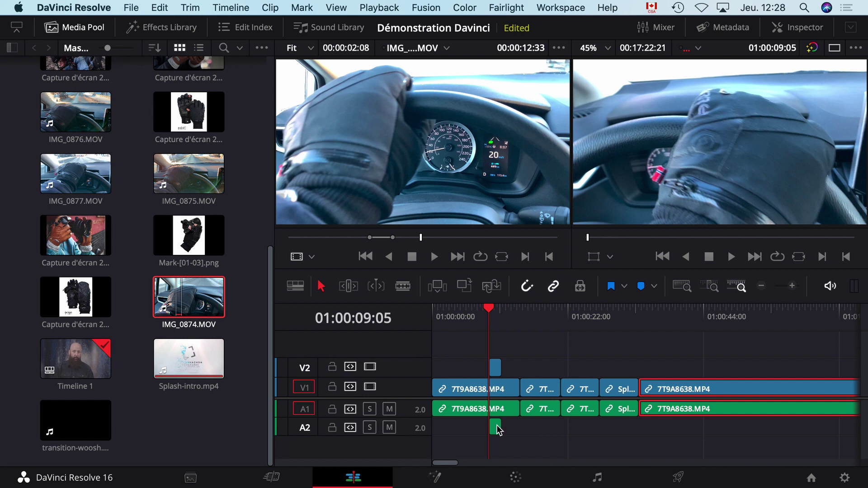
pyautogui.rightClick(496, 367)
pyautogui.click(534, 462)
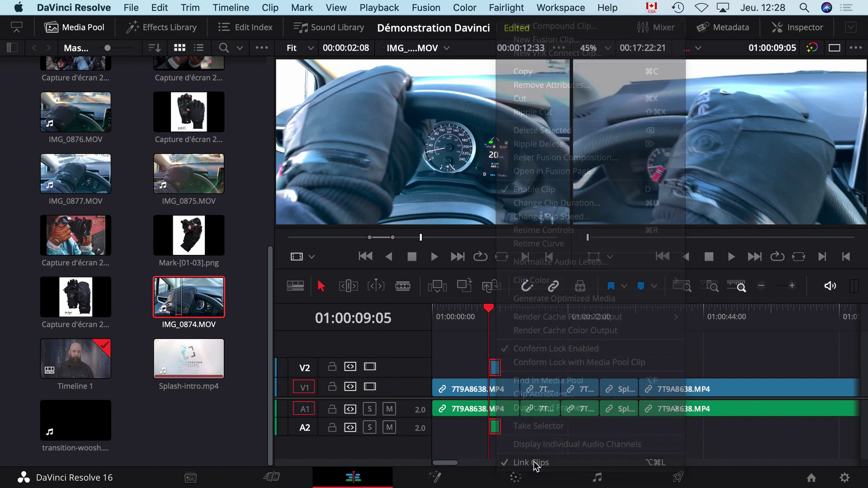
pyautogui.click(495, 427)
pyautogui.press('Delete')
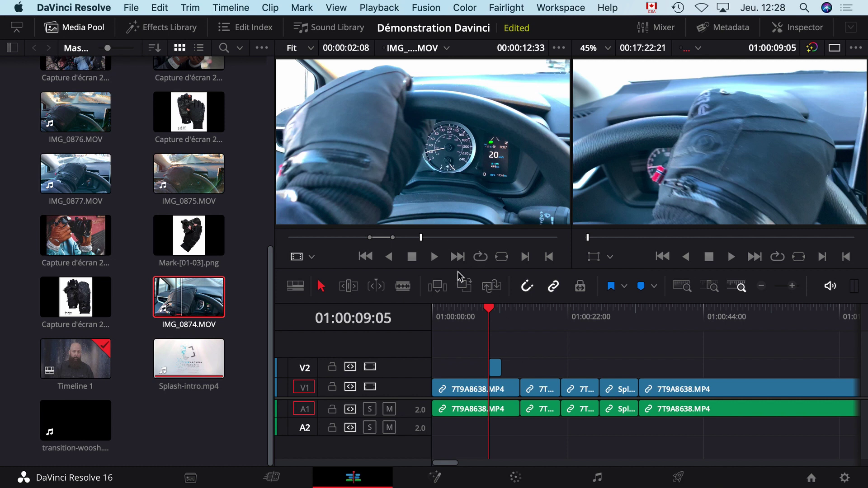
# Step: Find the 2020_02_04_16_0… clip of the gloved hand over snow in the media pool and load it into the source viewer
pyautogui.moveTo(392, 189)
pyautogui.scroll(4, 204, 276)
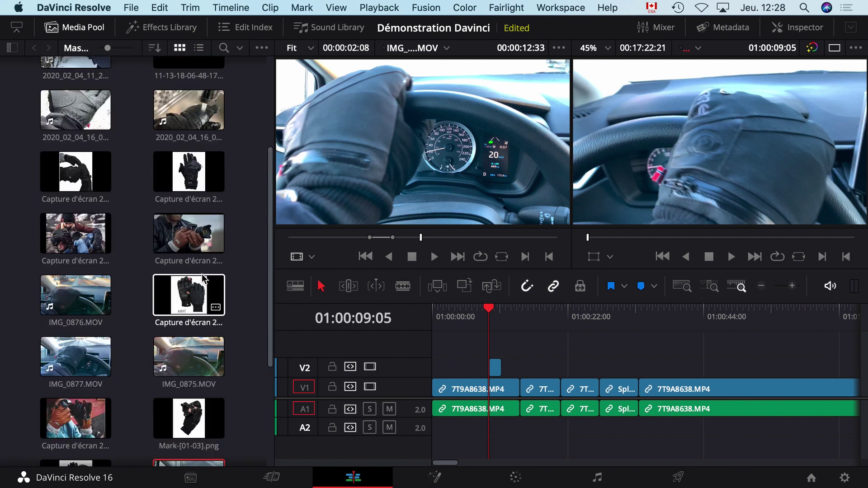
pyautogui.scroll(-4, 200, 278)
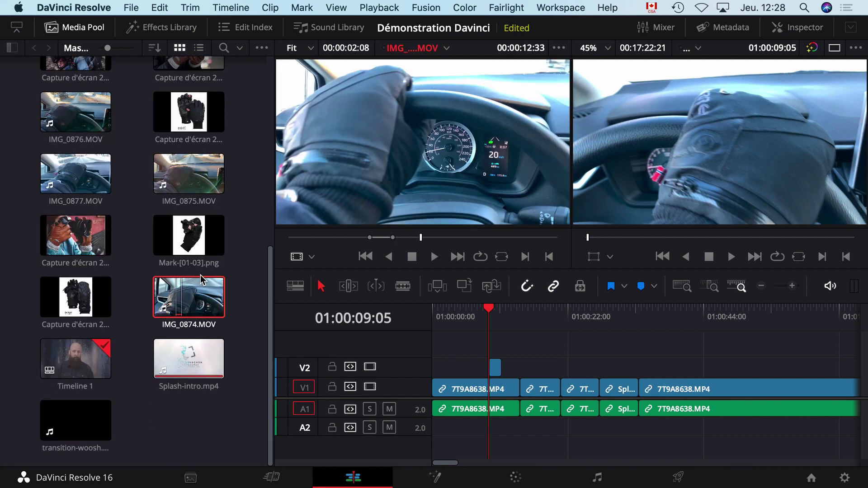
pyautogui.scroll(3, 200, 281)
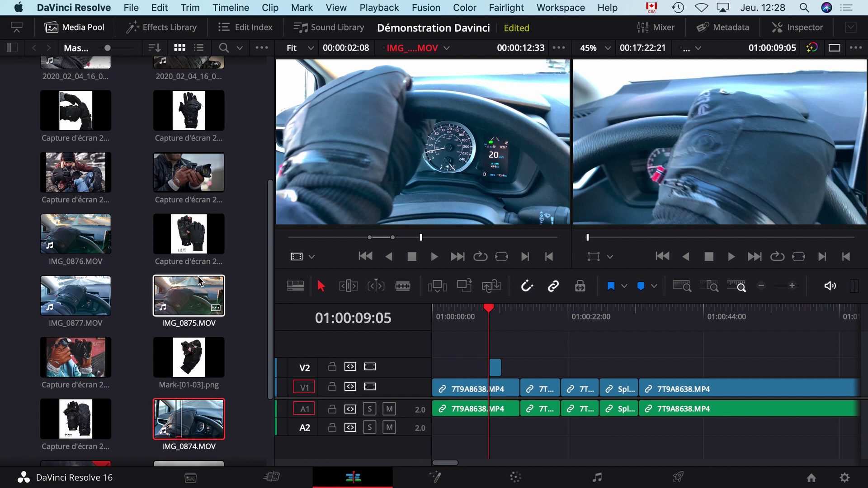
pyautogui.scroll(1, 200, 281)
pyautogui.scroll(3, 200, 281)
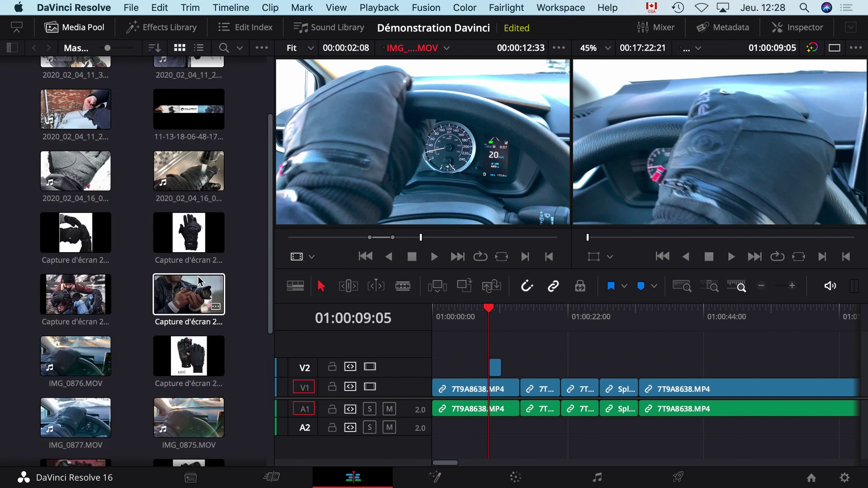
pyautogui.click(83, 286)
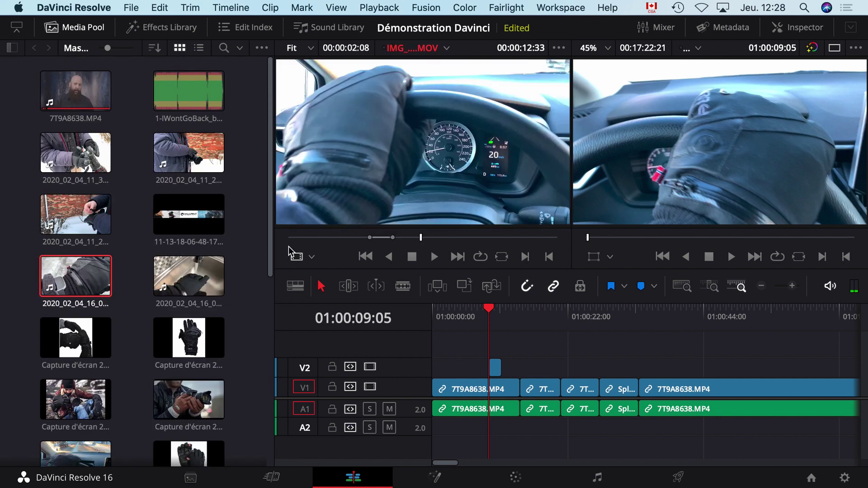
pyautogui.doubleClick(67, 278)
# Step: Review the snow glove clip forward at faster speed and in reverse to find a usable passage
pyautogui.moveTo(401, 237)
pyautogui.mouseDown()
pyautogui.moveTo(388, 237)
pyautogui.moveTo(403, 239)
pyautogui.mouseUp()
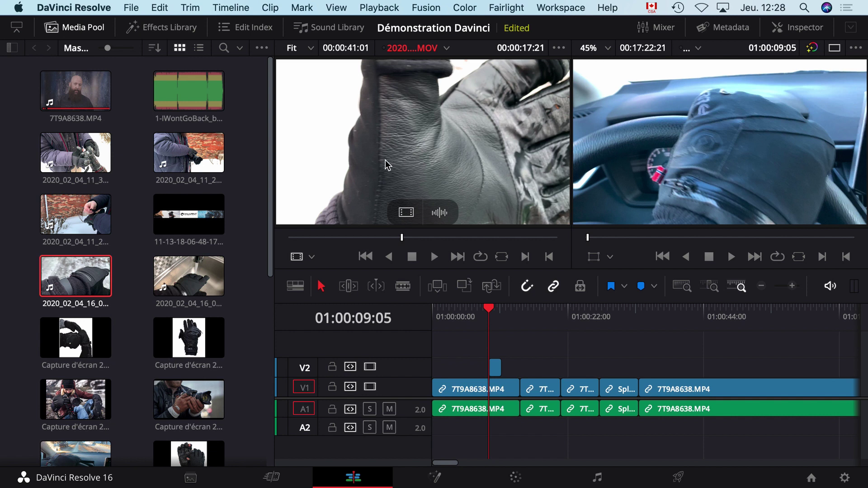
pyautogui.press('space')
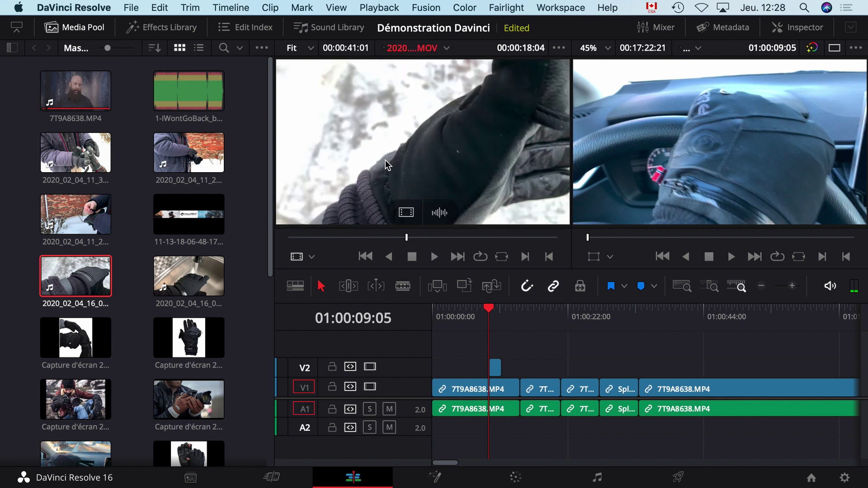
pyautogui.press('space')
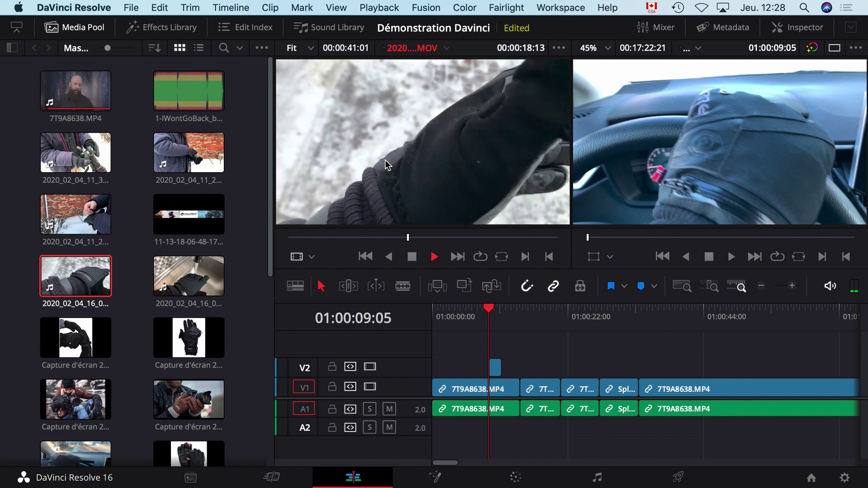
pyautogui.press('l')
pyautogui.press('l')
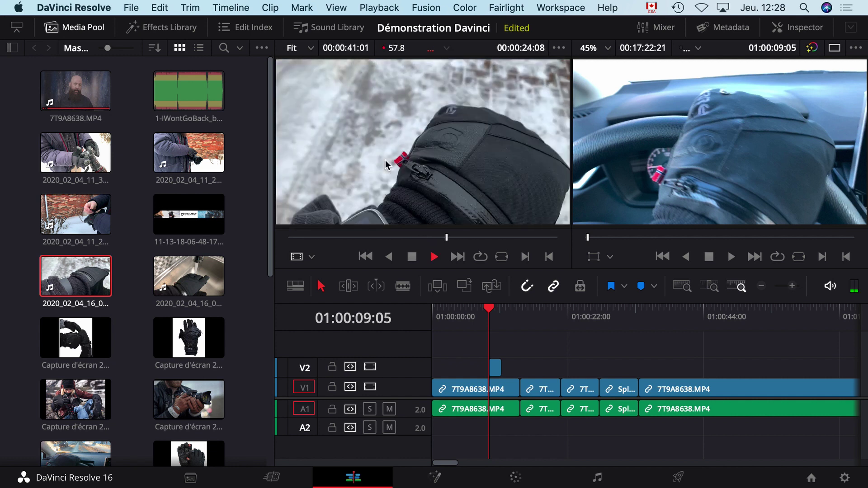
pyautogui.press('k')
pyautogui.press('j')
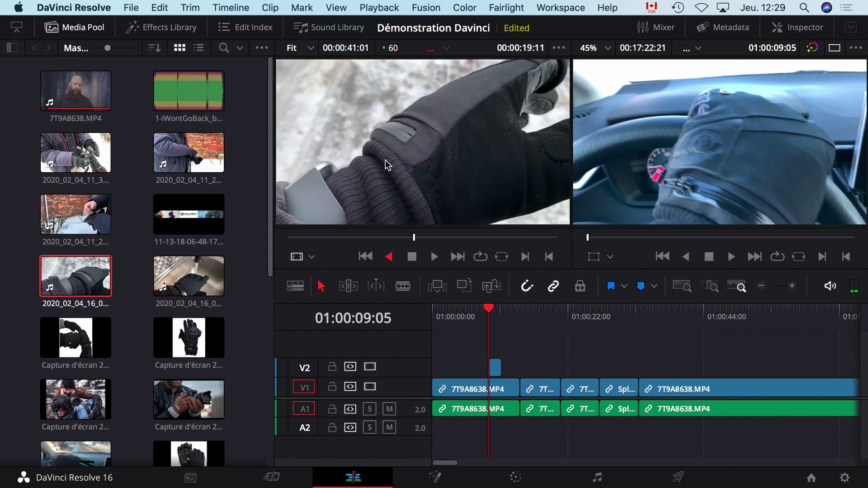
pyautogui.press('k')
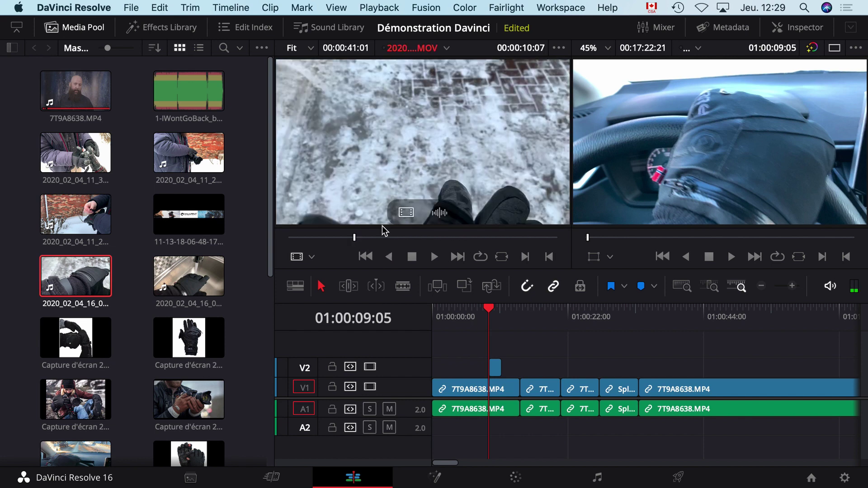
# Step: Mark in and out points around the glove zipper close-up in the snow glove clip, with the out point at 00:00:21:10
pyautogui.moveTo(353, 239); pyautogui.dragTo(400, 236)
pyautogui.moveTo(406, 235); pyautogui.dragTo(428, 242)
pyautogui.press('i')
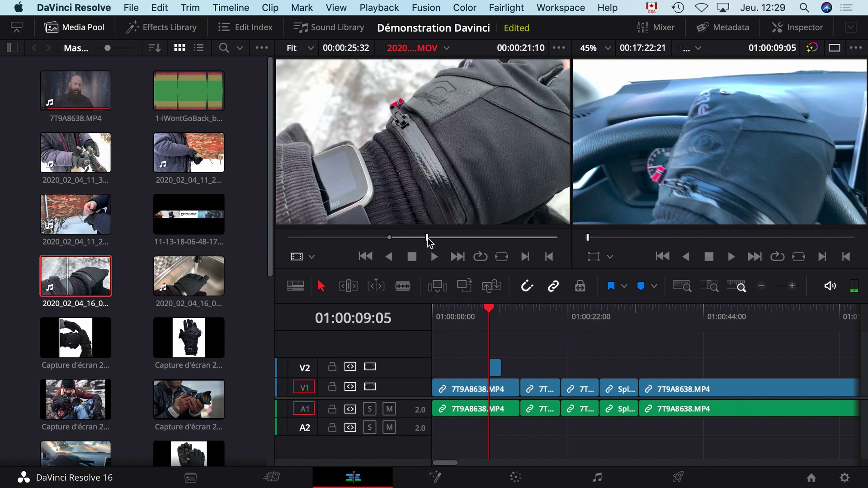
pyautogui.press('o')
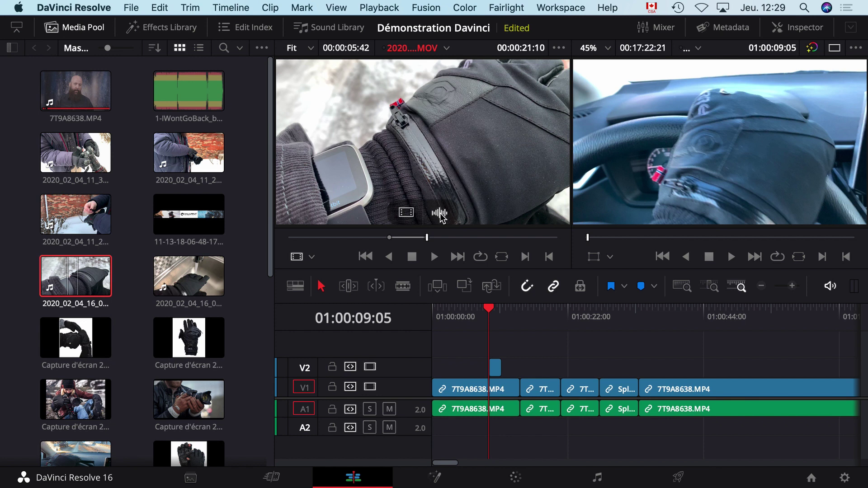
# Step: Place only the video of the marked snow glove passage on Video 2 directly after the first insert, and play the sequence
pyautogui.click(406, 215)
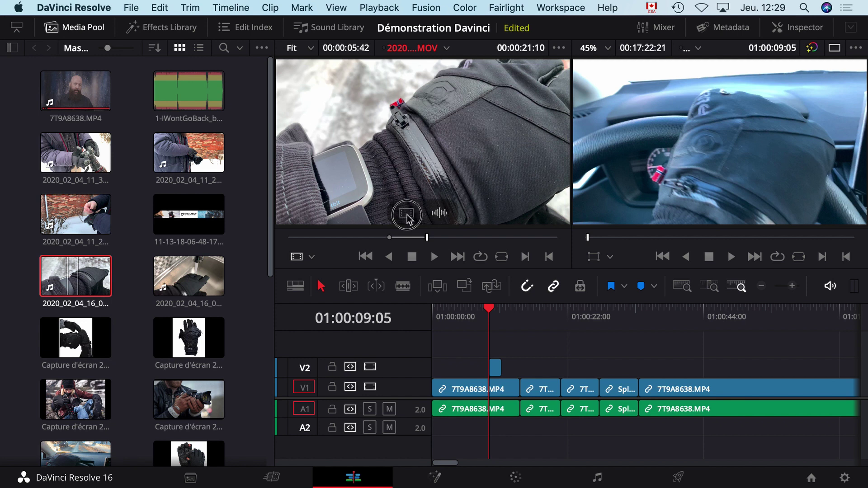
pyautogui.moveTo(407, 217); pyautogui.dragTo(504, 370)
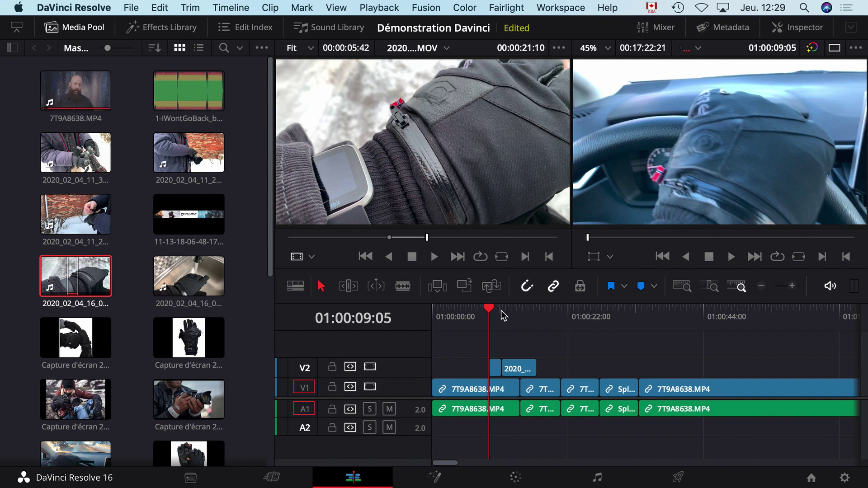
pyautogui.press('space')
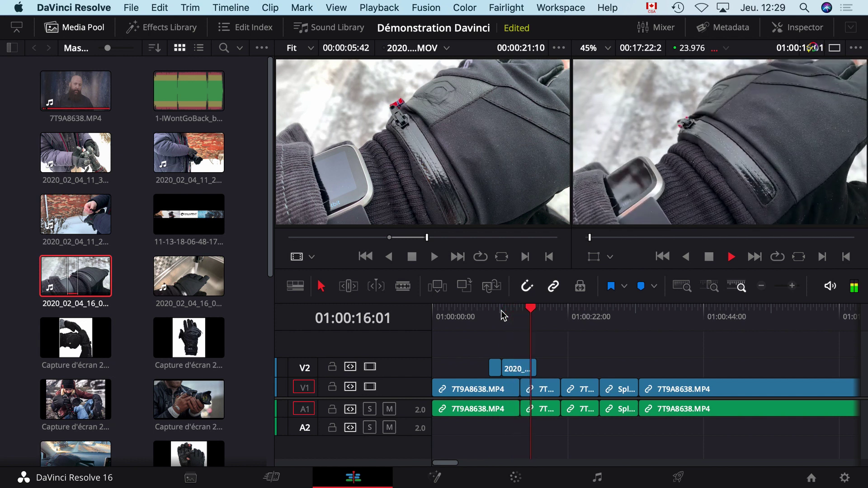
pyautogui.press('space')
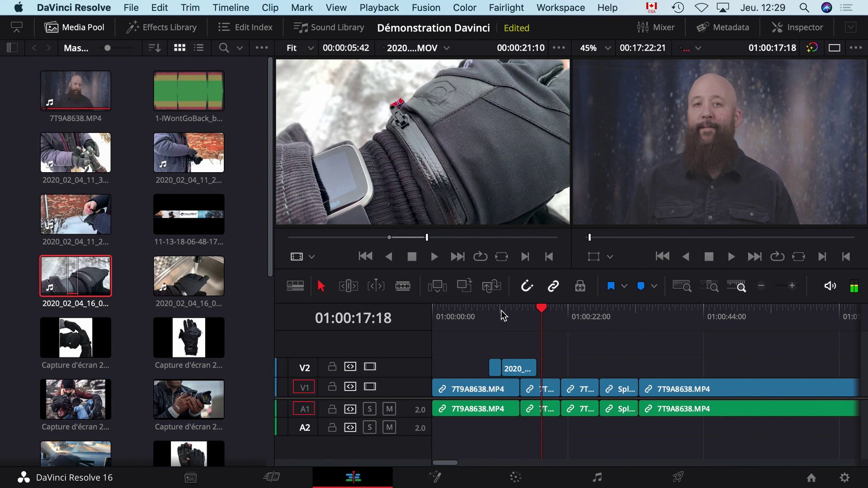
# Step: Display filmstrip thumbnails on the timeline's video clips, hide the media pool, and move the playhead to 01:00:11:08
pyautogui.click(299, 286)
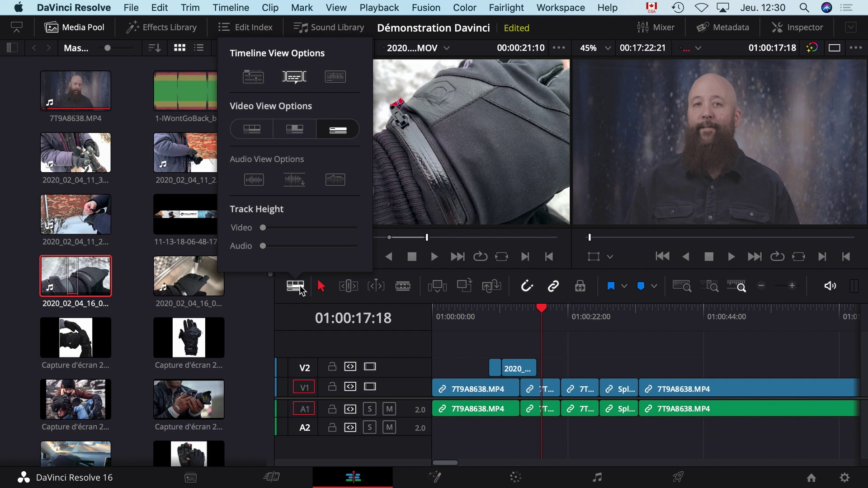
pyautogui.click(253, 132)
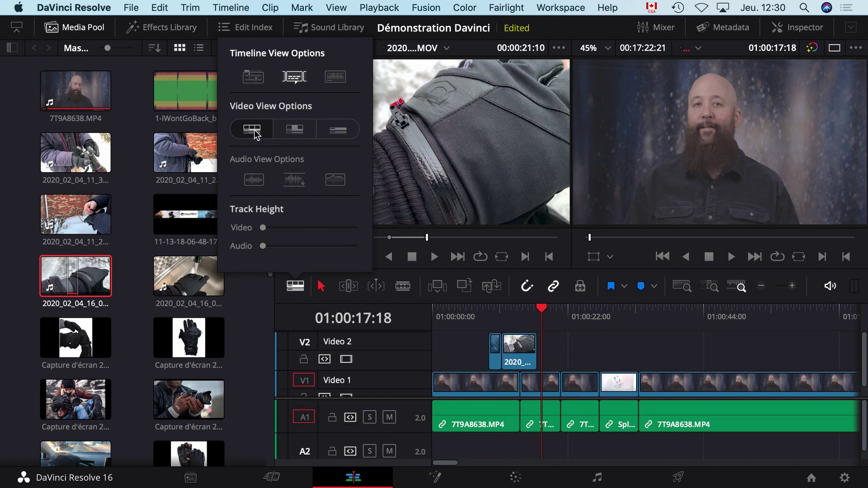
pyautogui.click(90, 27)
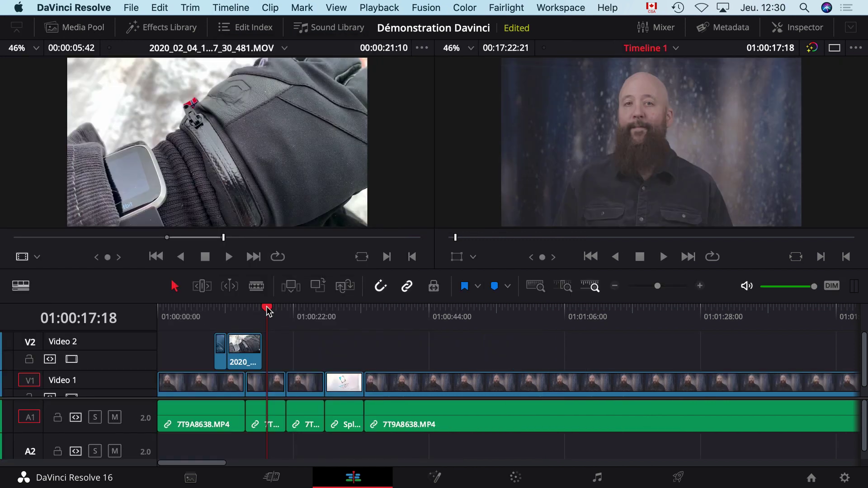
pyautogui.moveTo(265, 308); pyautogui.dragTo(227, 308)
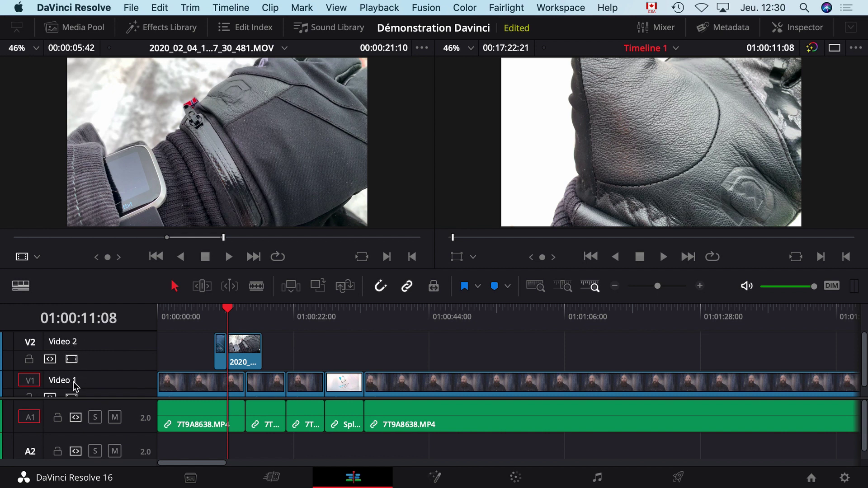
# Step: Rename the Video 1 track as "talking head"
pyautogui.doubleClick(40, 381)
pyautogui.write('P')
pyautogui.write('alk')
pyautogui.write('ing hea')
pyautogui.write('d')
pyautogui.press('Return')
# Step: Rename the Video 2 track as "Plan B"
pyautogui.click(67, 343)
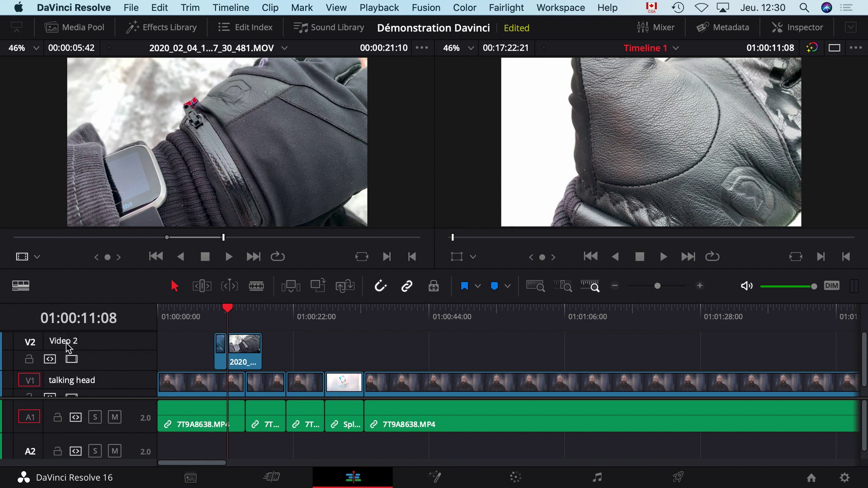
pyautogui.moveTo(75, 346); pyautogui.dragTo(37, 345)
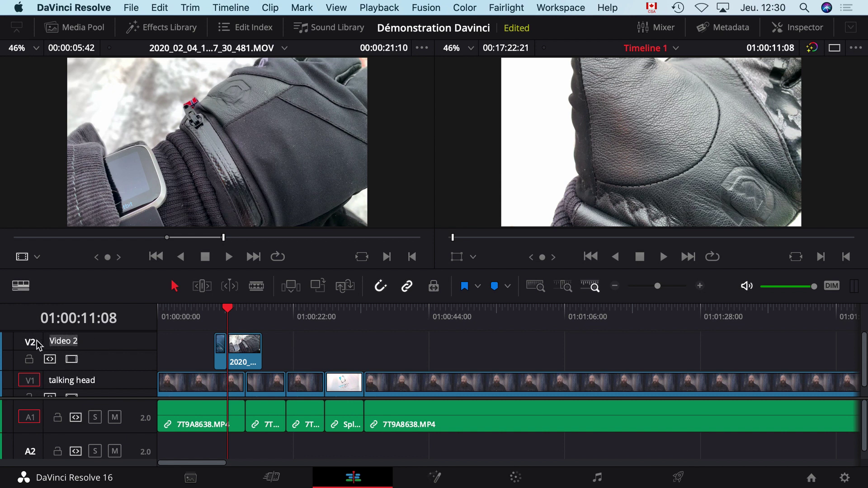
pyautogui.write('Plan B')
pyautogui.press('Return')
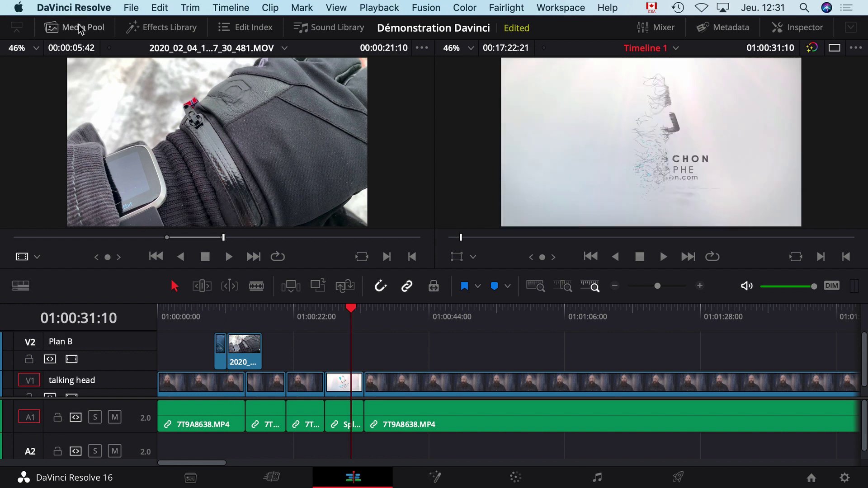
# Step: Add the 1-IWontGoBack music from the media pool to the start of track A2, and play it under the glove inserts
pyautogui.click(79, 28)
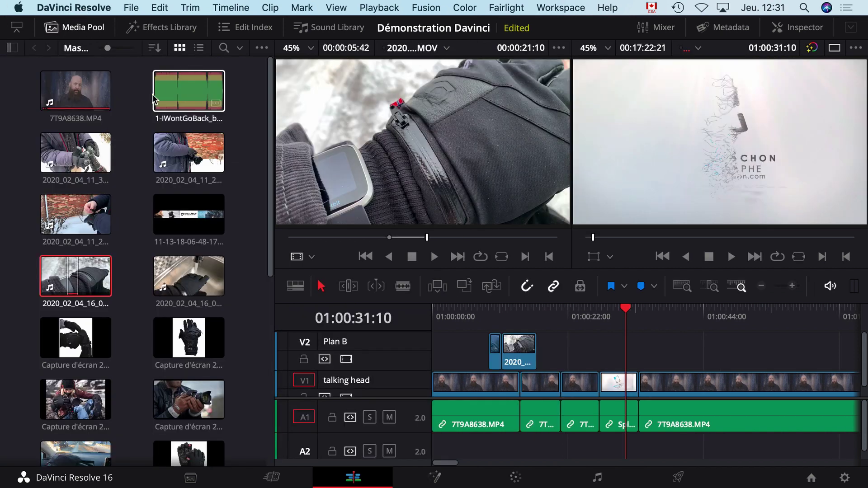
pyautogui.doubleClick(184, 90)
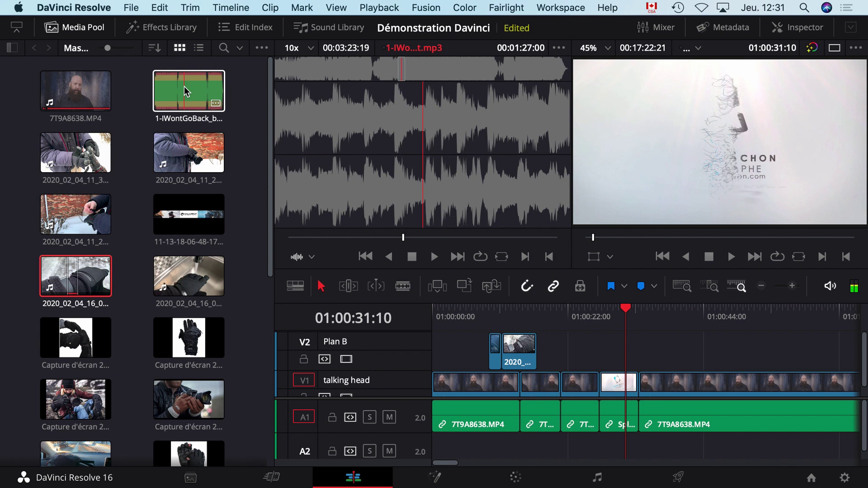
pyautogui.moveTo(183, 86); pyautogui.dragTo(444, 449)
pyautogui.click(489, 311)
pyautogui.press('space')
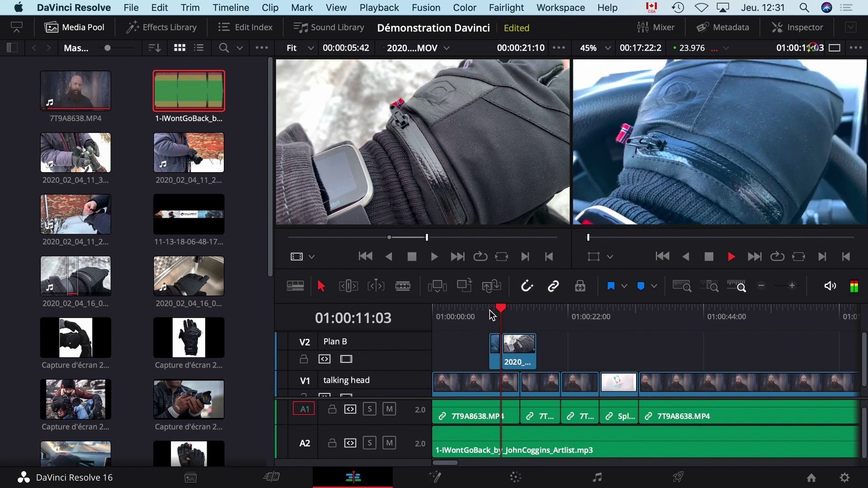
pyautogui.press('space')
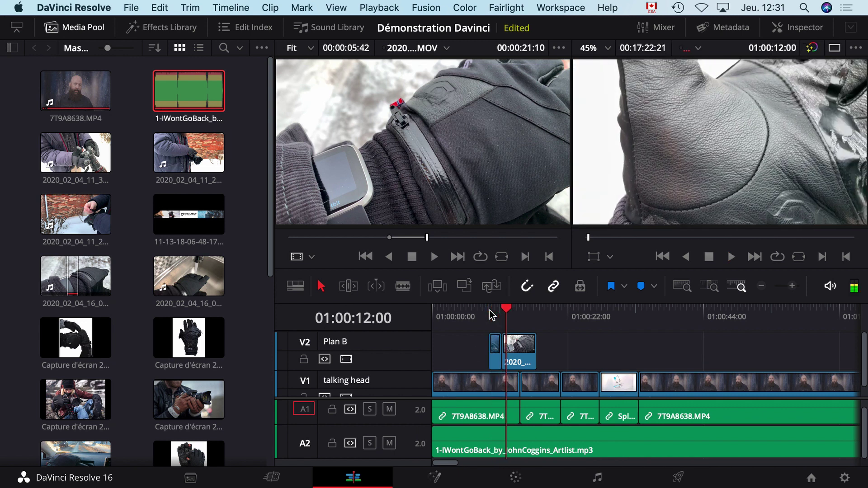
# Step: Hide the media pool and display waveforms on the timeline's audio clips
pyautogui.click(67, 27)
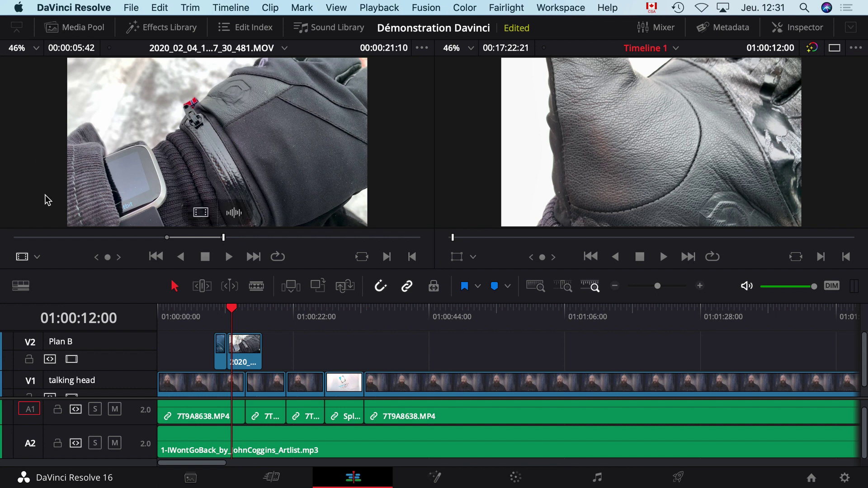
pyautogui.click(20, 289)
pyautogui.click(122, 81)
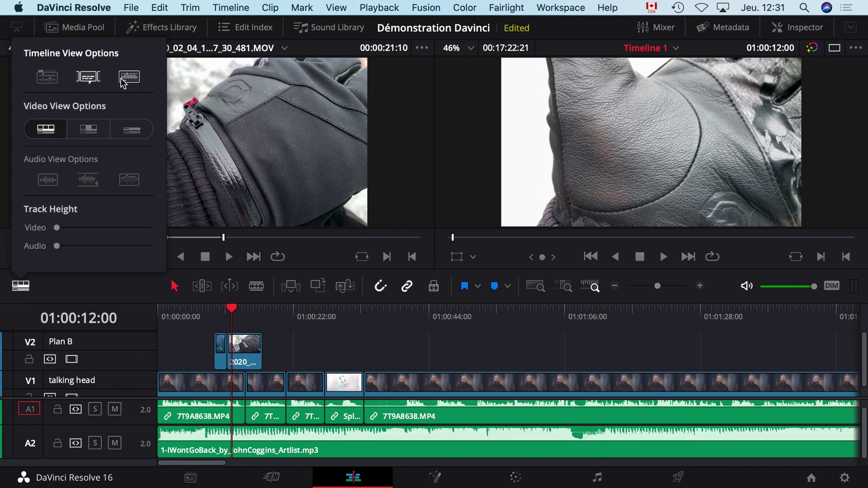
# Step: Lower the A2 music clip's volume on its timeline level line to about -10 dB, and play the mix
pyautogui.click(271, 445)
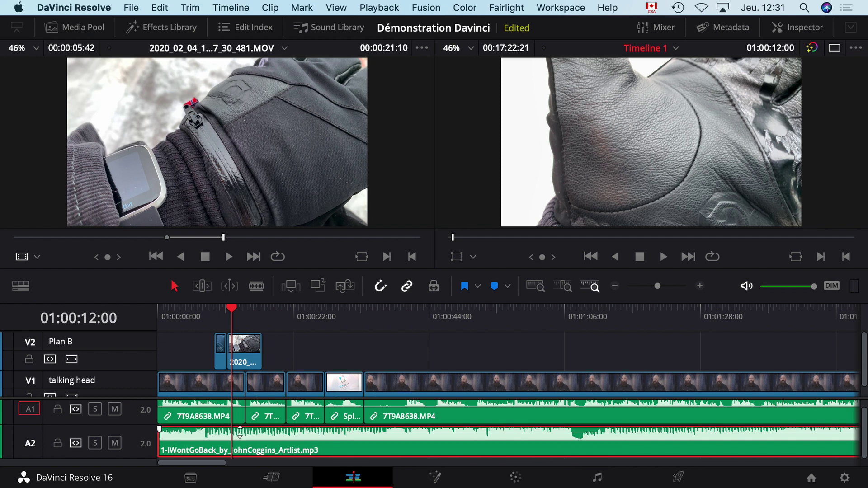
pyautogui.moveTo(239, 430); pyautogui.dragTo(239, 434)
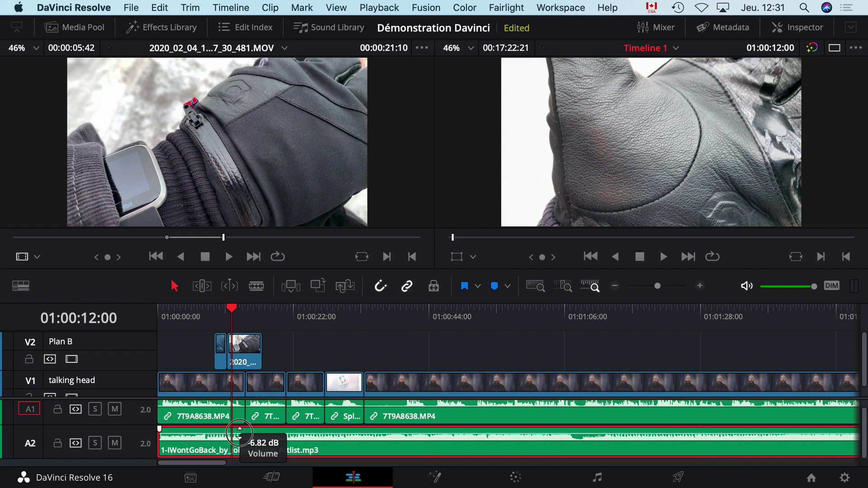
pyautogui.moveTo(239, 433); pyautogui.dragTo(240, 434)
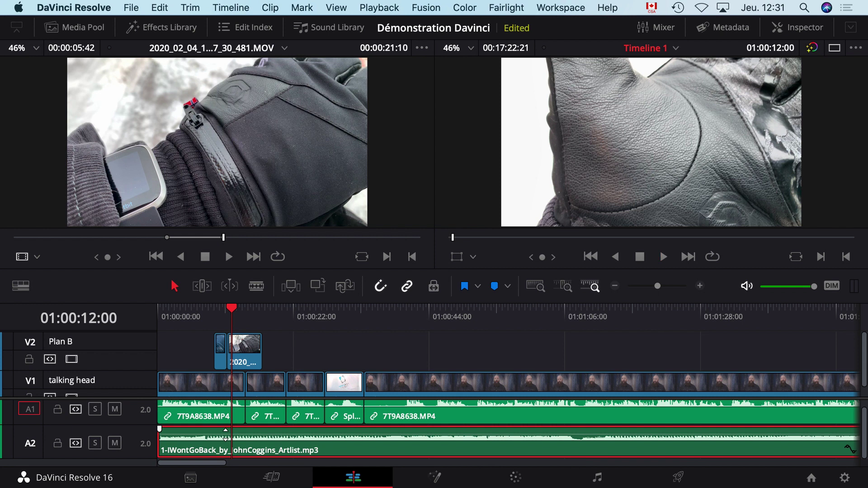
pyautogui.press('space')
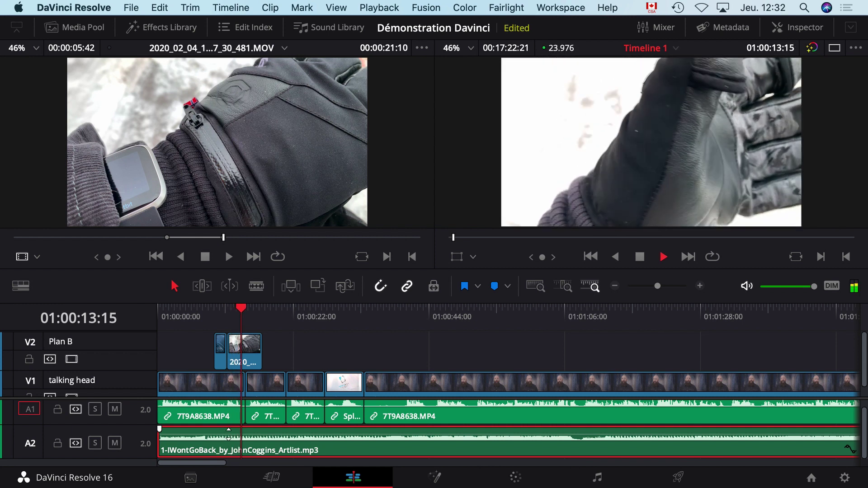
pyautogui.press('space')
# Step: Reduce the A2 music clip's volume further to -20.45 dB on its level line, and listen to it under the speech
pyautogui.moveTo(228, 434)
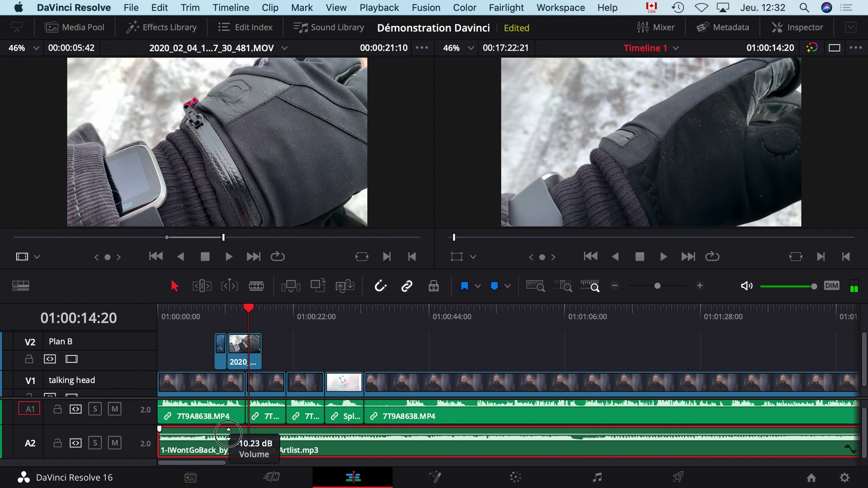
pyautogui.moveTo(228, 434); pyautogui.dragTo(227, 436)
pyautogui.press('space')
pyautogui.press('space')
pyautogui.press('space')
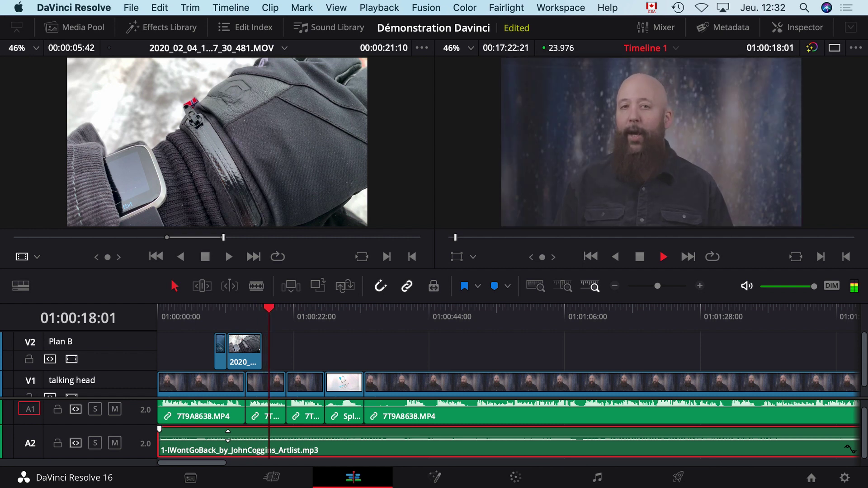
pyautogui.press('space')
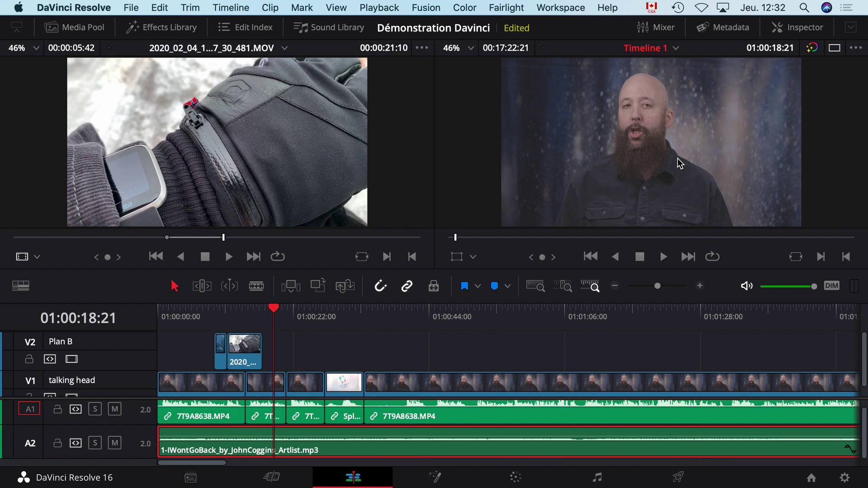
# Step: Show the clip properties and set the A2 music clip's volume to -9.90
pyautogui.click(805, 28)
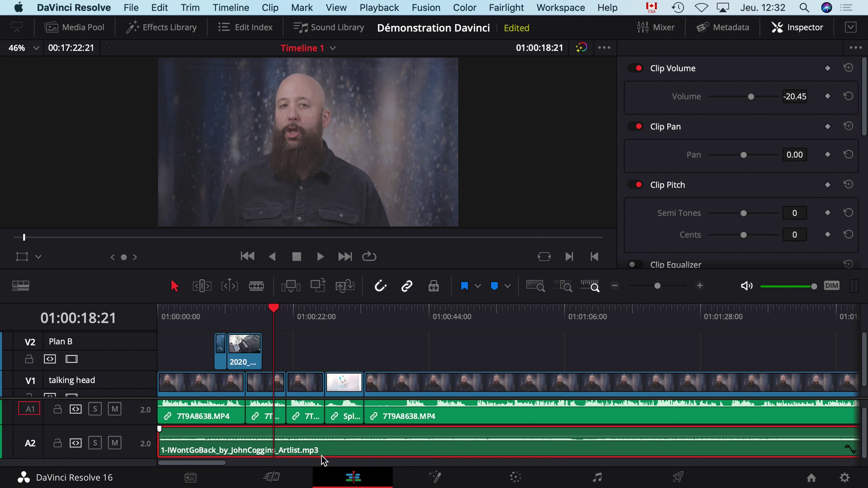
pyautogui.click(395, 385)
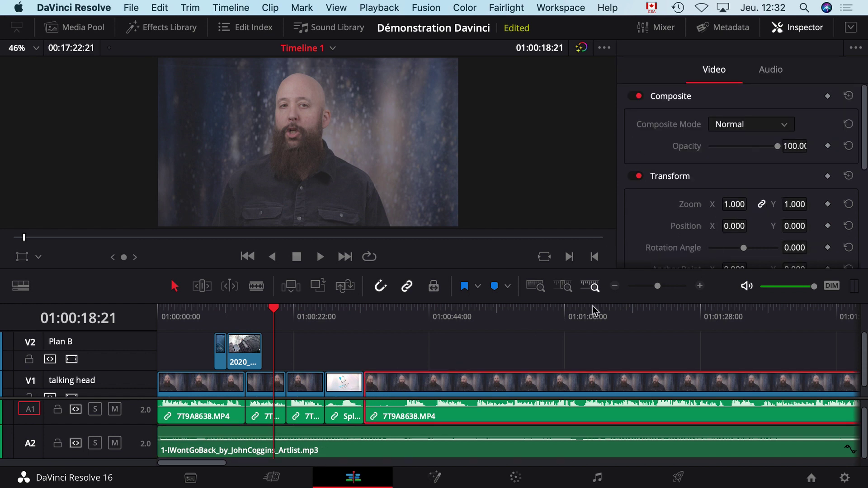
pyautogui.click(325, 449)
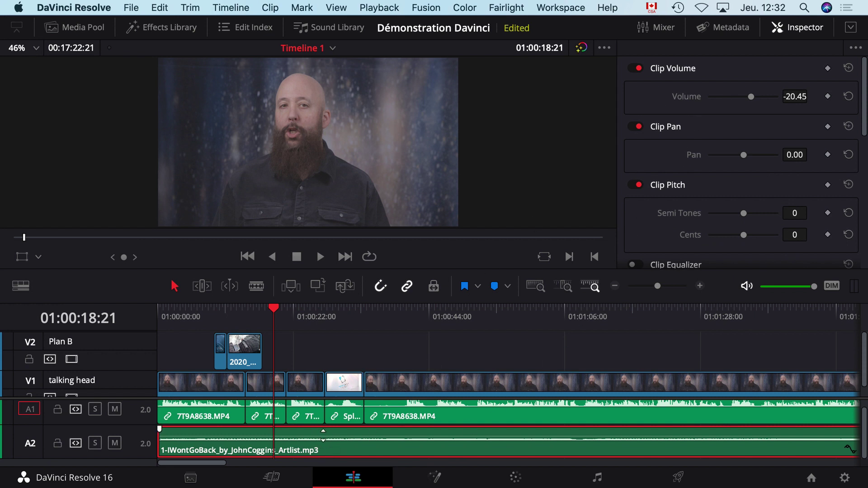
pyautogui.moveTo(324, 435)
pyautogui.mouseDown()
pyautogui.moveTo(324, 427)
pyautogui.moveTo(324, 437)
pyautogui.mouseUp()
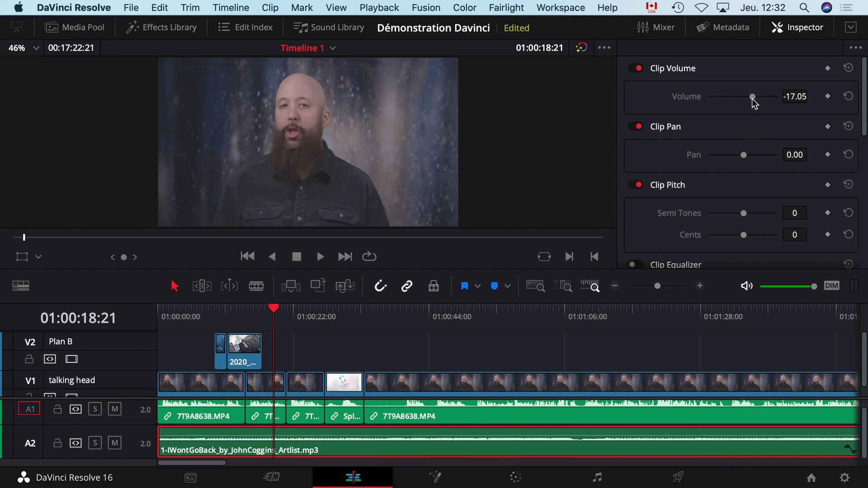
pyautogui.moveTo(752, 100)
pyautogui.mouseDown()
pyautogui.moveTo(724, 99)
pyautogui.moveTo(767, 100)
pyautogui.moveTo(742, 100)
pyautogui.moveTo(756, 100)
pyautogui.mouseUp()
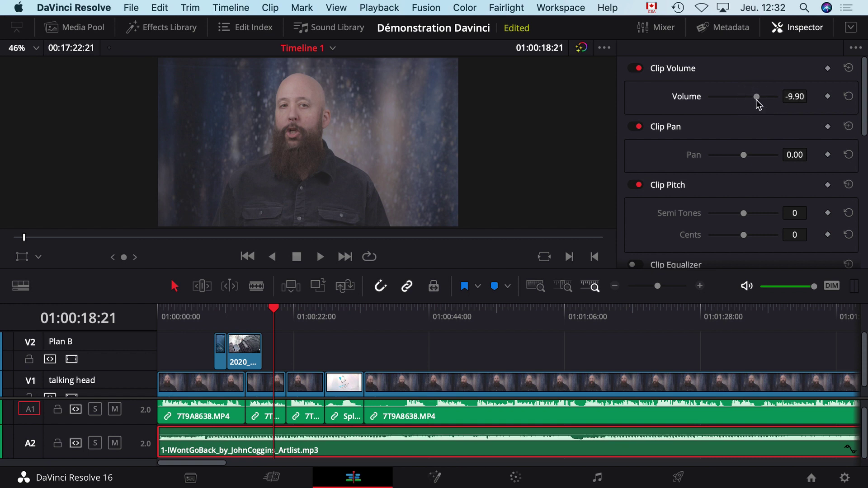
# Step: Check the last interview clip's video properties, then try panning the A2 music clip to -44.55 and reset its pan
pyautogui.click(448, 384)
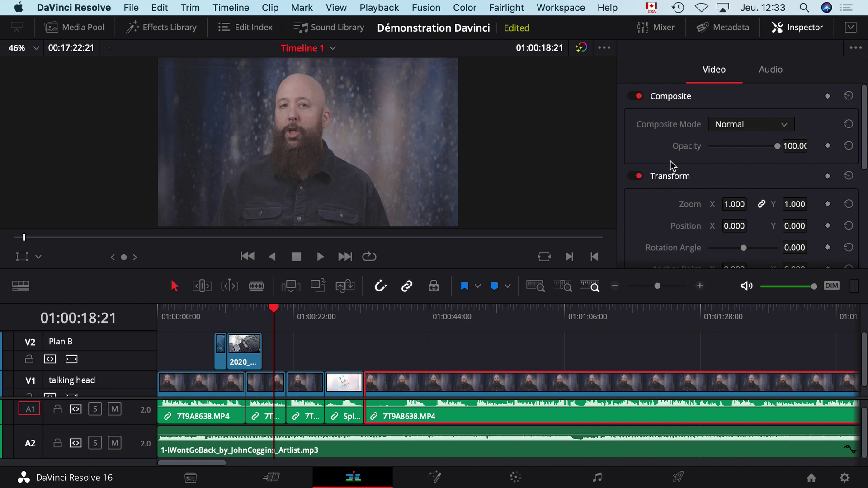
pyautogui.scroll(-2, 672, 166)
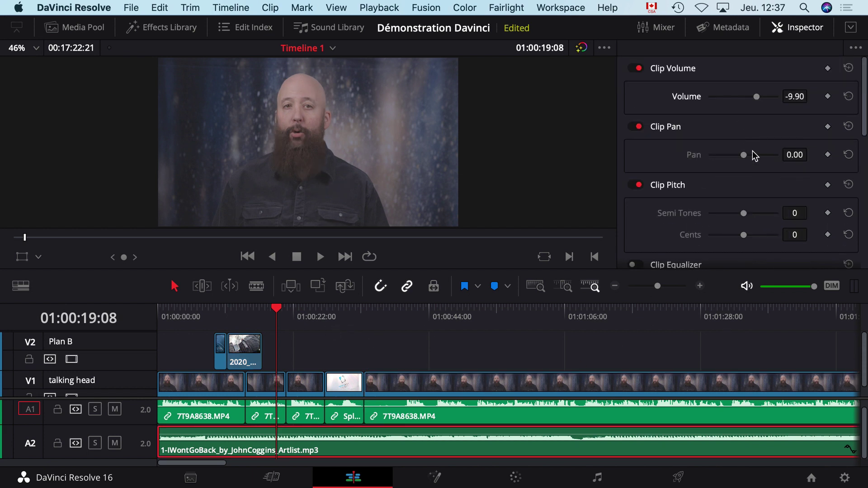
pyautogui.moveTo(755, 156); pyautogui.dragTo(728, 159)
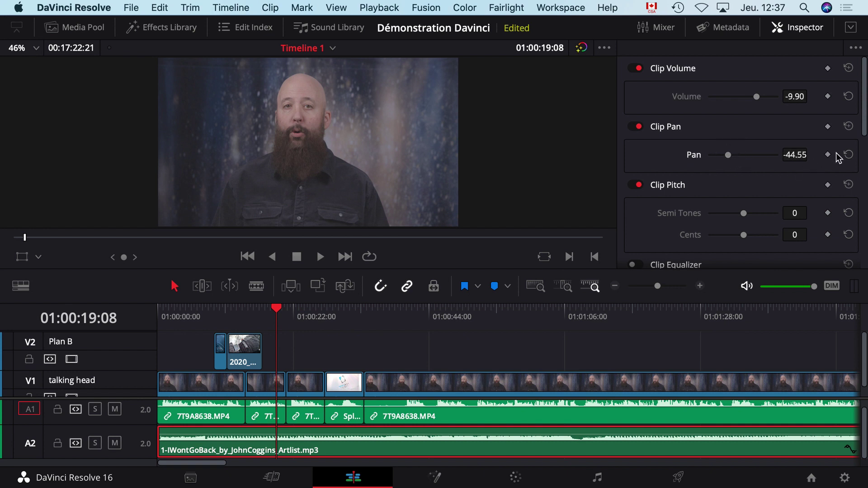
pyautogui.click(848, 155)
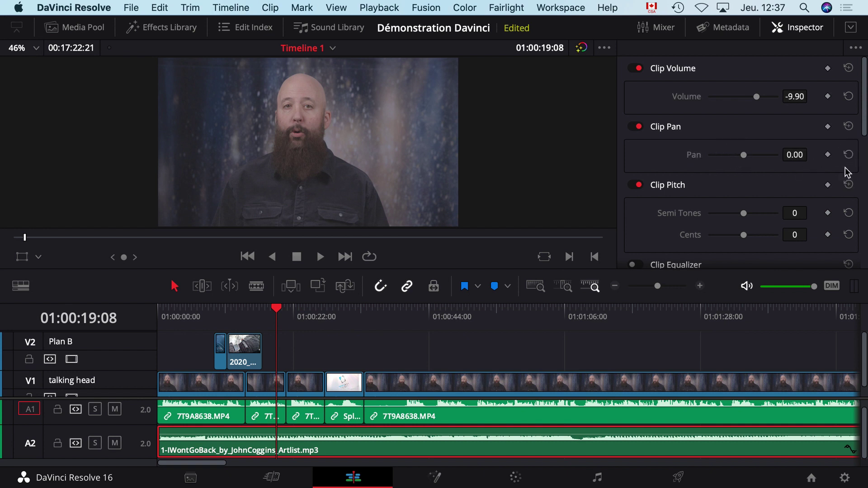
# Step: Reset the A2 music clip's volume, try a pitch of -14 semitones and -35 cents, and reset its pitch
pyautogui.click(848, 96)
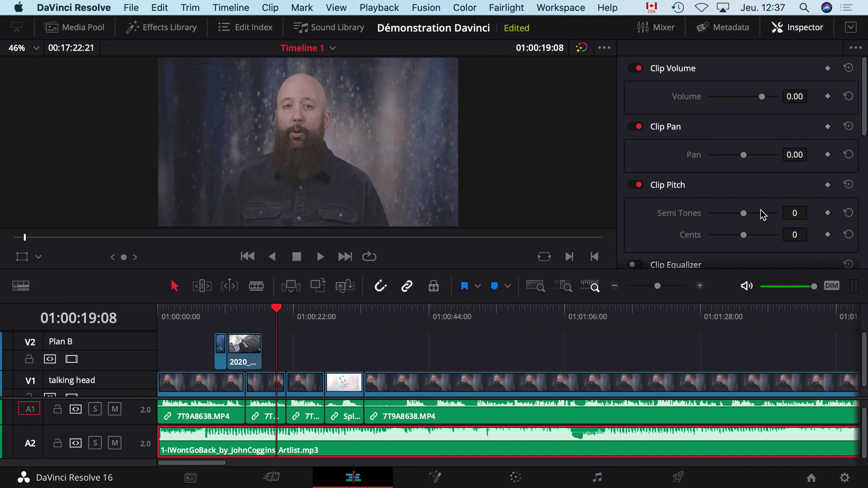
pyautogui.scroll(-2, 759, 209)
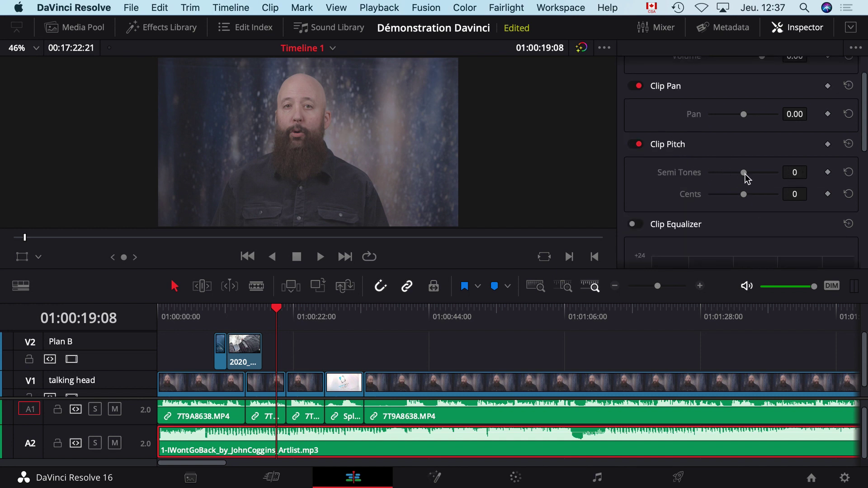
pyautogui.moveTo(745, 174); pyautogui.dragTo(730, 194)
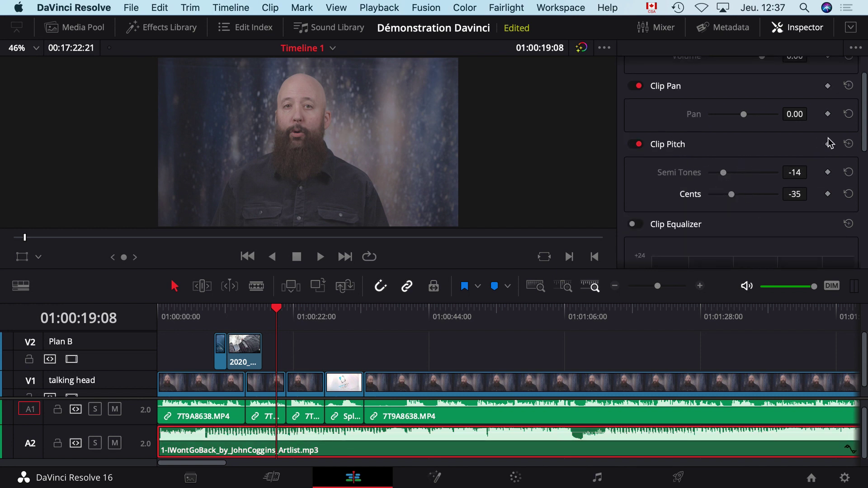
pyautogui.click(848, 145)
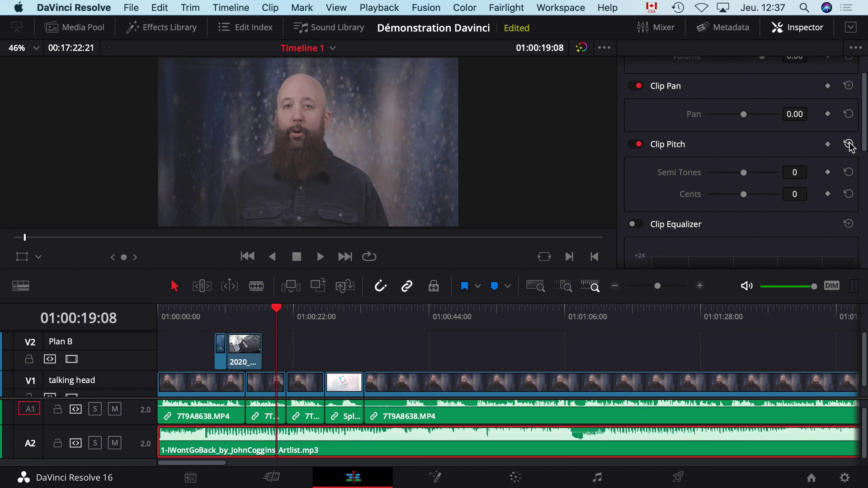
pyautogui.scroll(3, 800, 167)
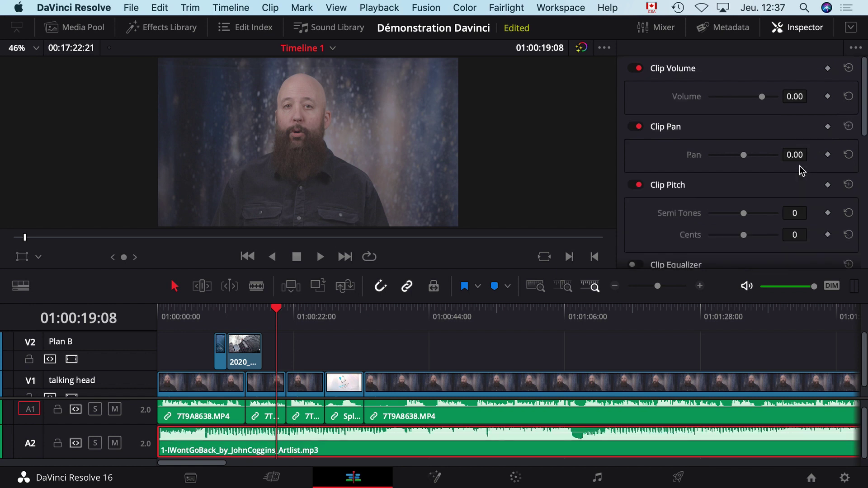
# Step: Set the A2 music clip's volume to -15.05 and listen to the mix from 01:00:23:23 into the splash intro
pyautogui.moveTo(277, 309); pyautogui.dragTo(305, 309)
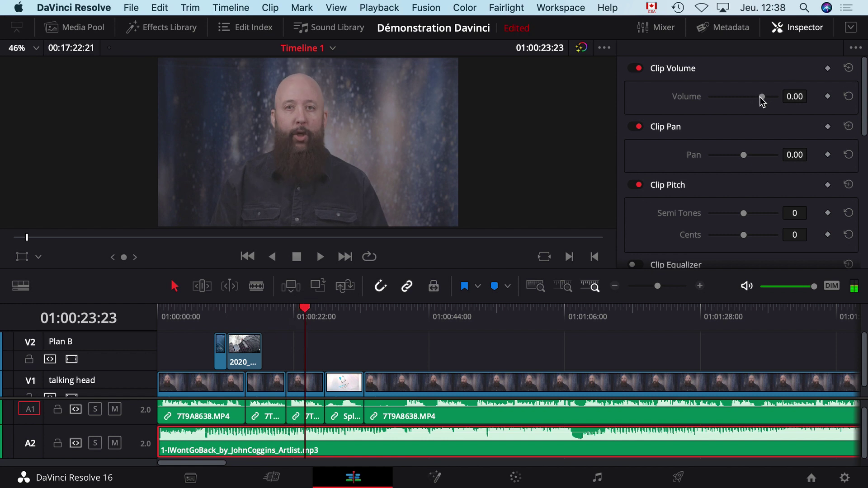
pyautogui.moveTo(761, 97); pyautogui.dragTo(753, 99)
pyautogui.press('space')
pyautogui.press('space')
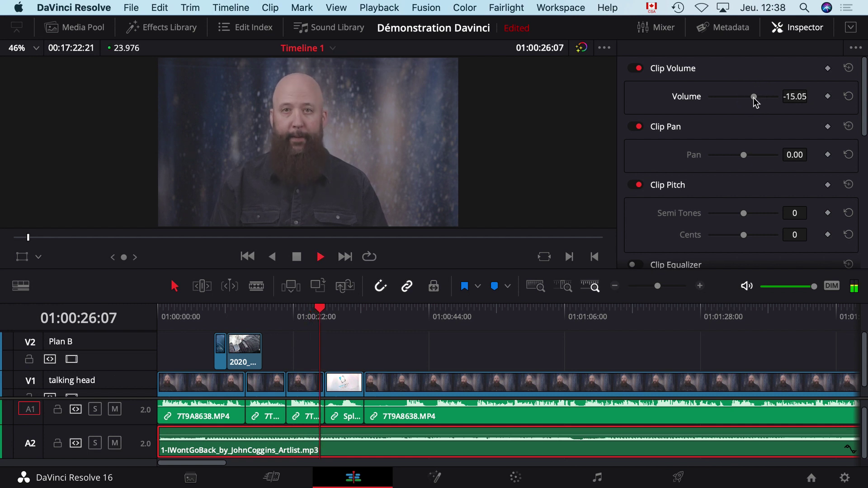
pyautogui.press('space')
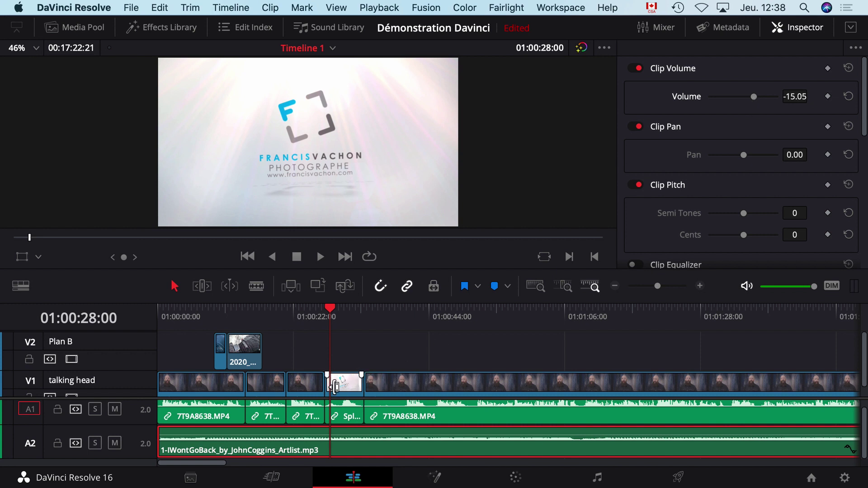
# Step: Move the playhead from the splash intro's start back to 01:00:26:04 and add a volume keyframe to the A2 music clip
pyautogui.click(325, 311)
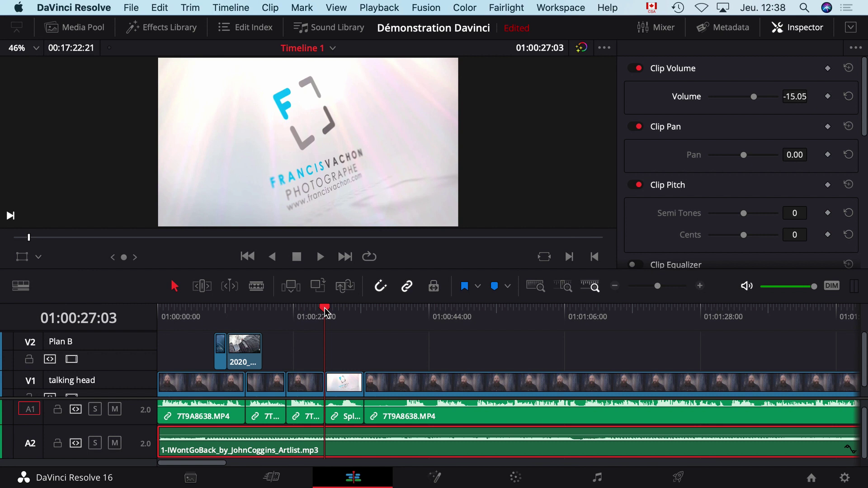
pyautogui.press('Left')
pyautogui.press('Left')
pyautogui.press('Left')
pyautogui.press('Left')
pyautogui.press('Left')
pyautogui.press('Left')
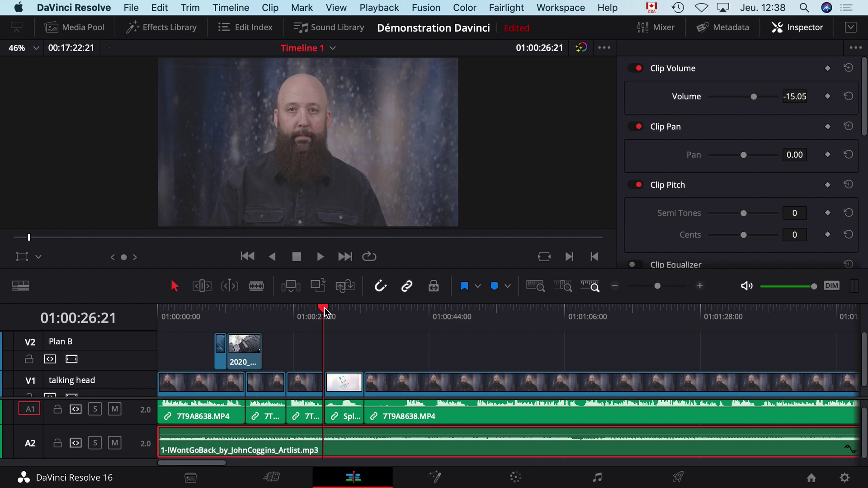
pyautogui.press('Left')
pyautogui.press('Left')
pyautogui.press('Left')
pyautogui.press('Left')
pyautogui.press('Left')
pyautogui.press('Left')
pyautogui.press('Left')
pyautogui.press('Left')
pyautogui.press('Left')
pyautogui.press('Left')
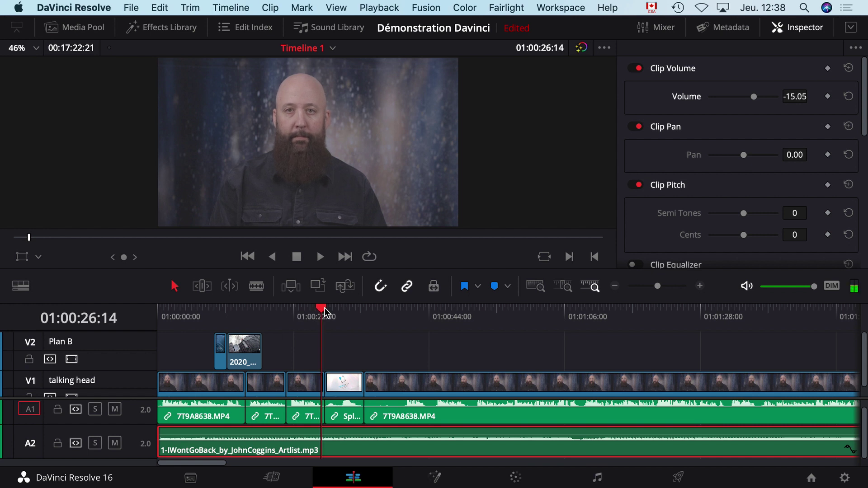
pyautogui.press('Left')
pyautogui.press('Left')
pyautogui.press('Left')
pyautogui.press('Left')
pyautogui.press('Left')
pyautogui.press('Left')
pyautogui.press('Left')
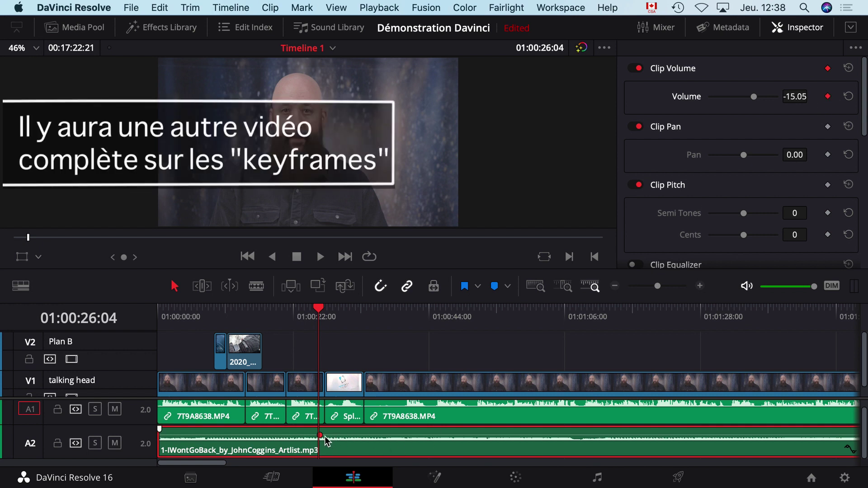
# Step: Add music volume keyframes at the splash intro's start (01:00:27:03), at its end (01:00:33:12) and at 01:00:34:00
pyautogui.click(323, 311)
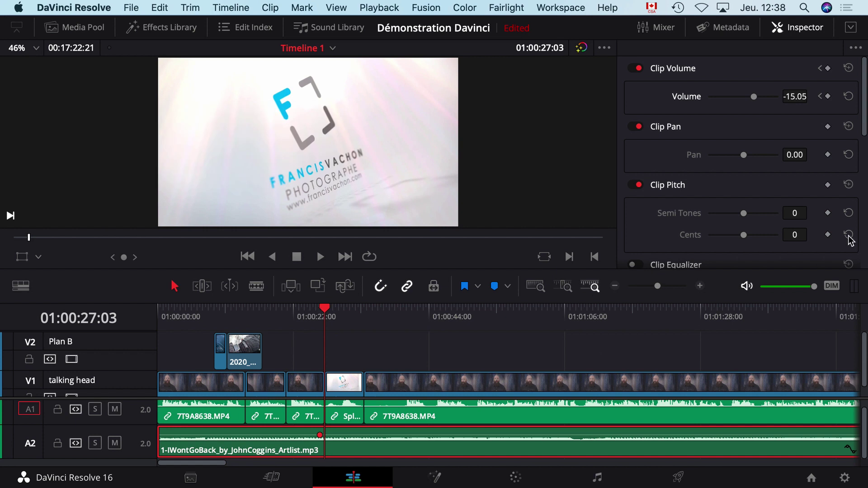
pyautogui.click(827, 96)
pyautogui.click(323, 310)
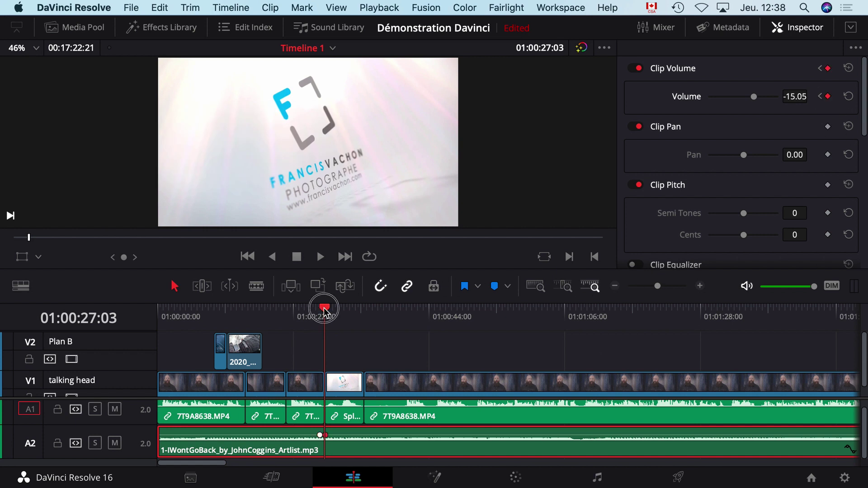
pyautogui.moveTo(324, 310); pyautogui.dragTo(364, 310)
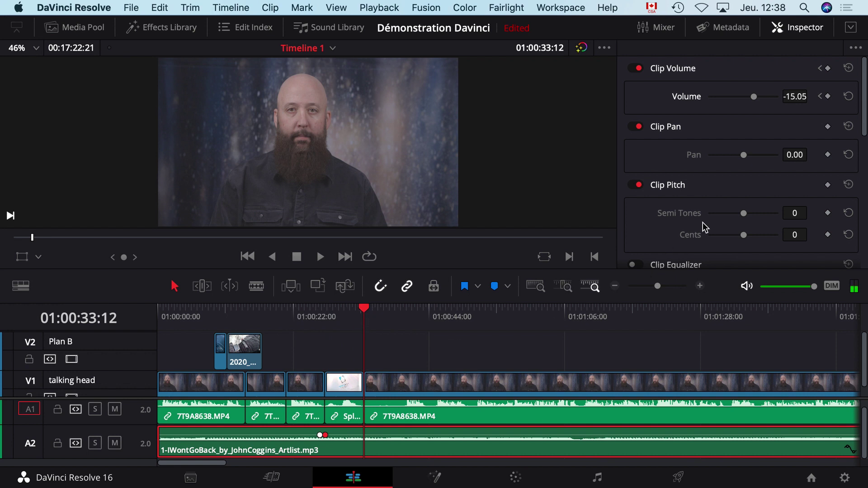
pyautogui.click(828, 97)
pyautogui.press('space')
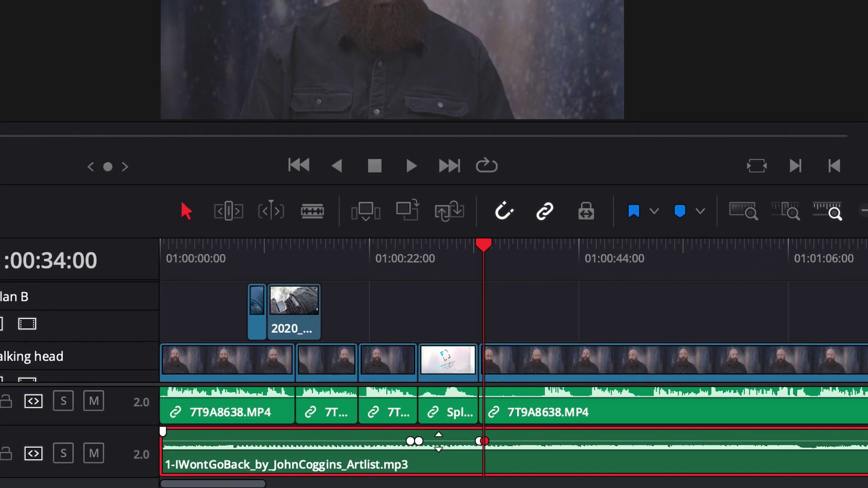
# Step: Lower the music level between the two inner keyframes under the splash intro to about -80.30, and play the transition
pyautogui.click(445, 443)
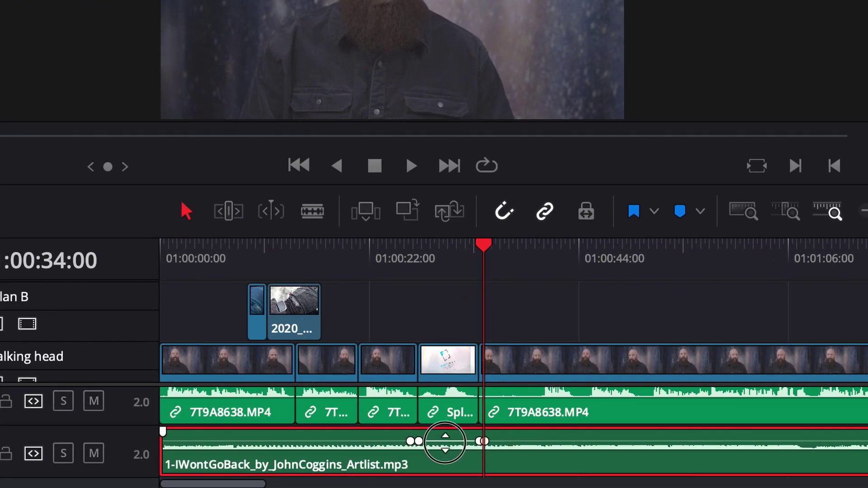
pyautogui.moveTo(446, 443); pyautogui.dragTo(443, 450)
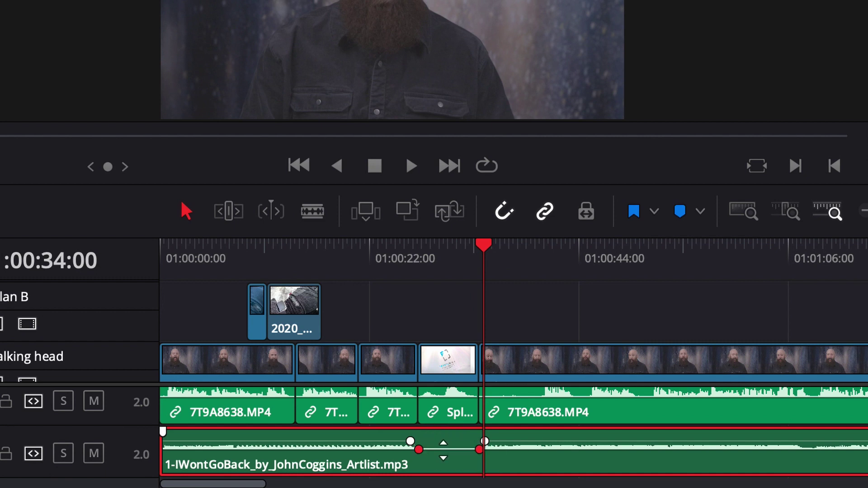
pyautogui.press('super+equal')
pyautogui.press('super+equal')
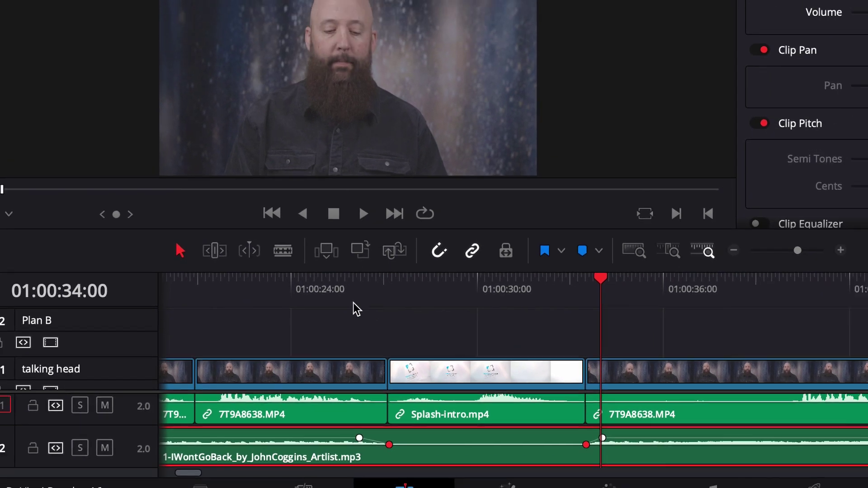
pyautogui.click(337, 285)
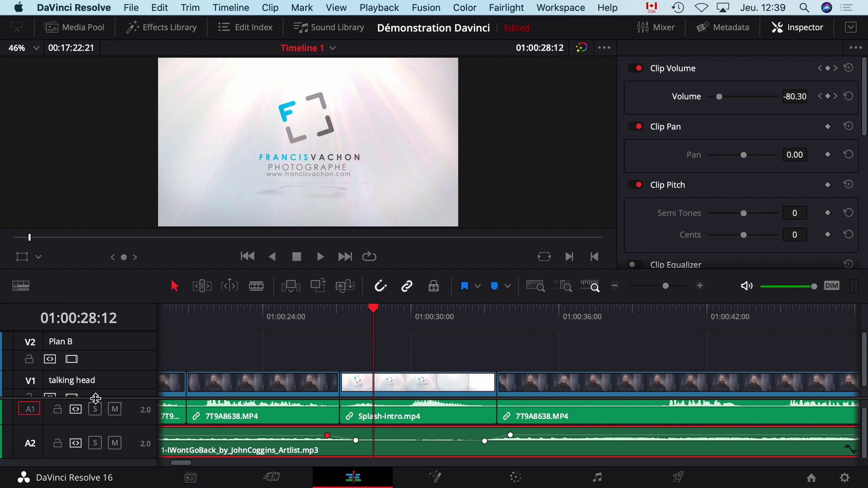
# Step: Enlarge the audio track area of the timeline so tracks A1 and A2 are fully shown
pyautogui.moveTo(101, 398); pyautogui.dragTo(105, 375)
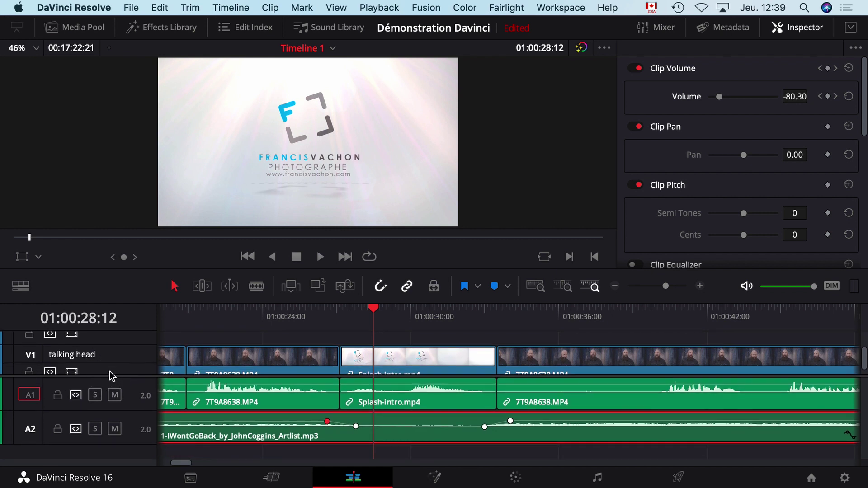
pyautogui.scroll(1, 113, 361)
pyautogui.scroll(-1, 113, 362)
pyautogui.scroll(-1, 112, 360)
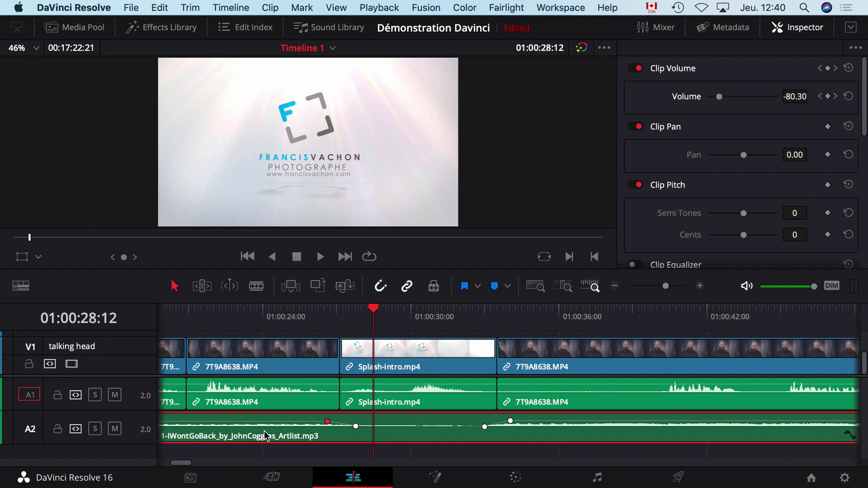
# Step: Mute track A2 and play the interview, mute A1 as well and play again, and unmute both tracks
pyautogui.click(116, 429)
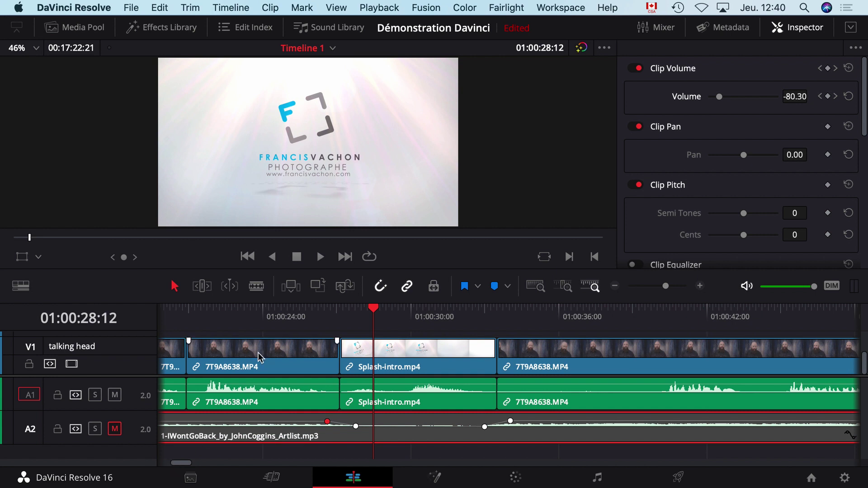
pyautogui.click(227, 314)
pyautogui.press('space')
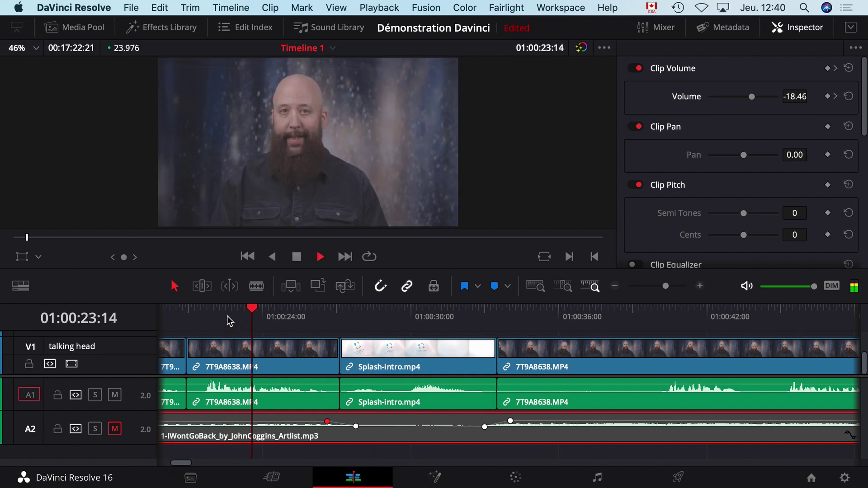
pyautogui.press('space')
pyautogui.click(116, 396)
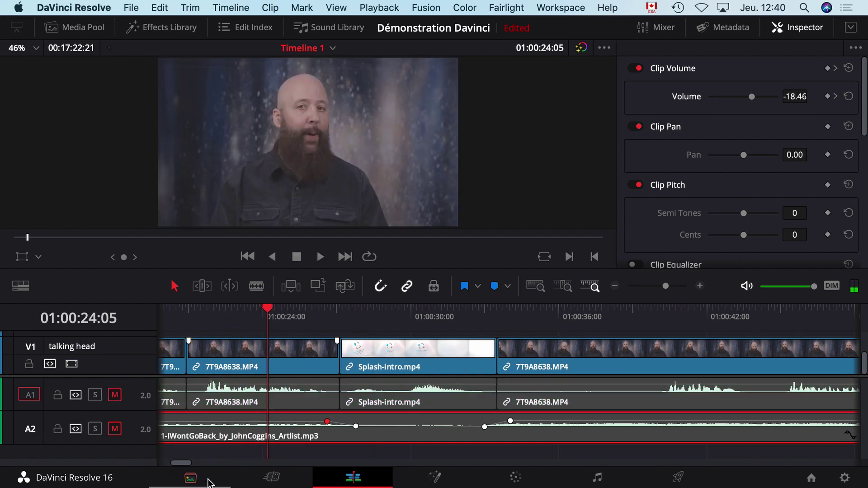
pyautogui.press('space')
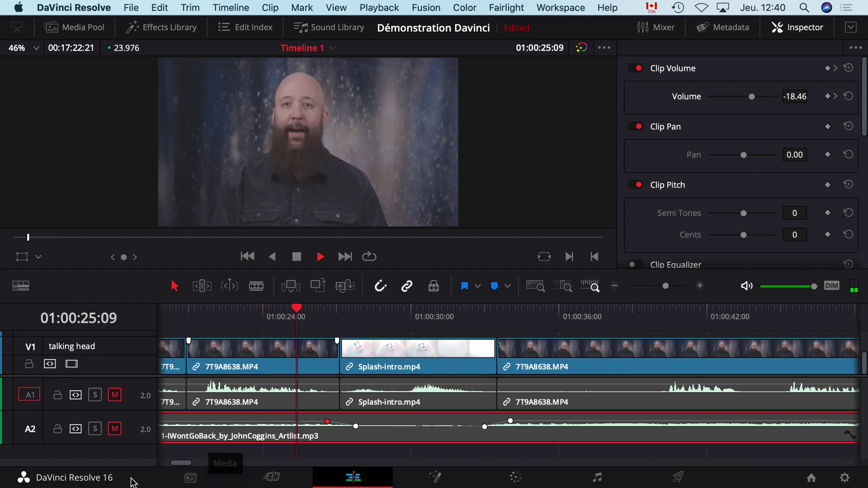
pyautogui.press('space')
pyautogui.click(113, 396)
pyautogui.click(114, 429)
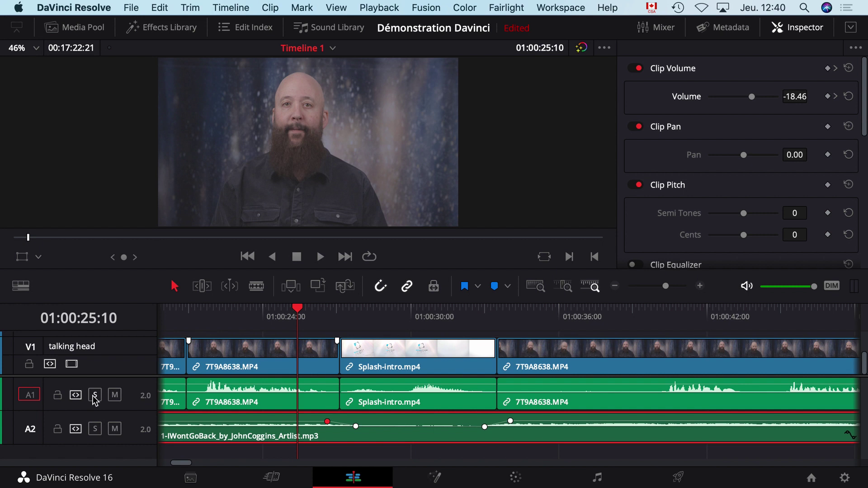
# Step: Play into the splash intro, solo track A1 to listen around the intro and after it, and turn the solo off
pyautogui.press('space')
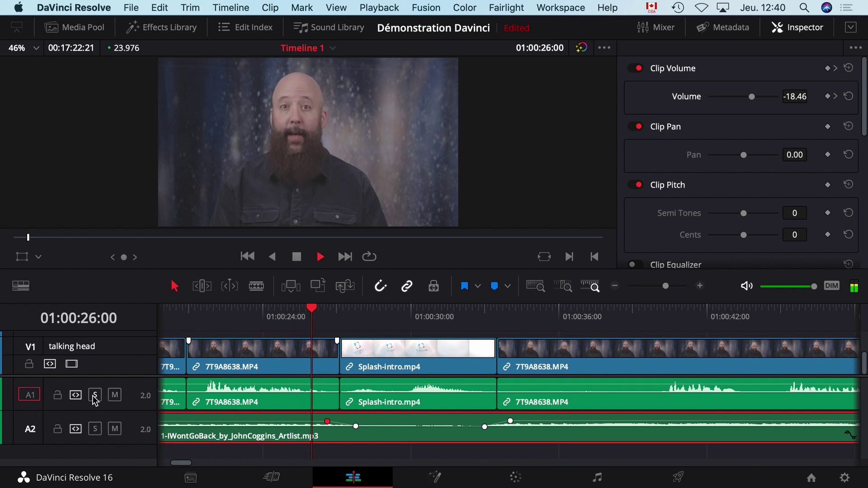
pyautogui.press('space')
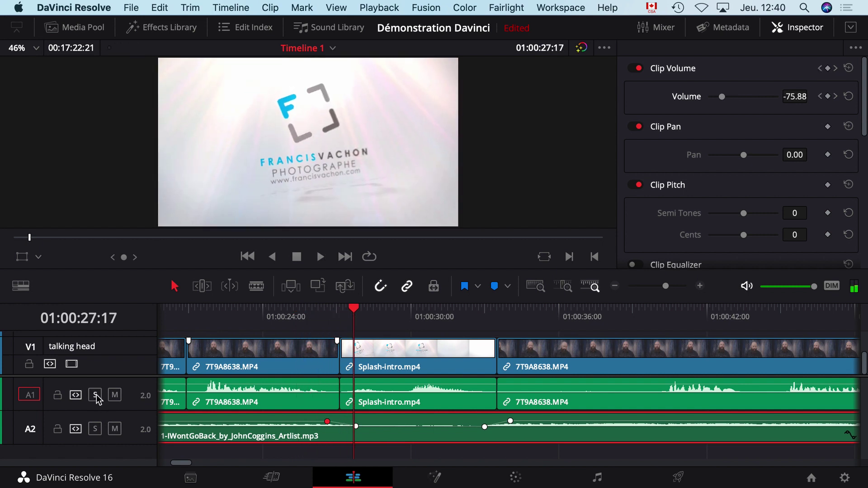
pyautogui.press('space')
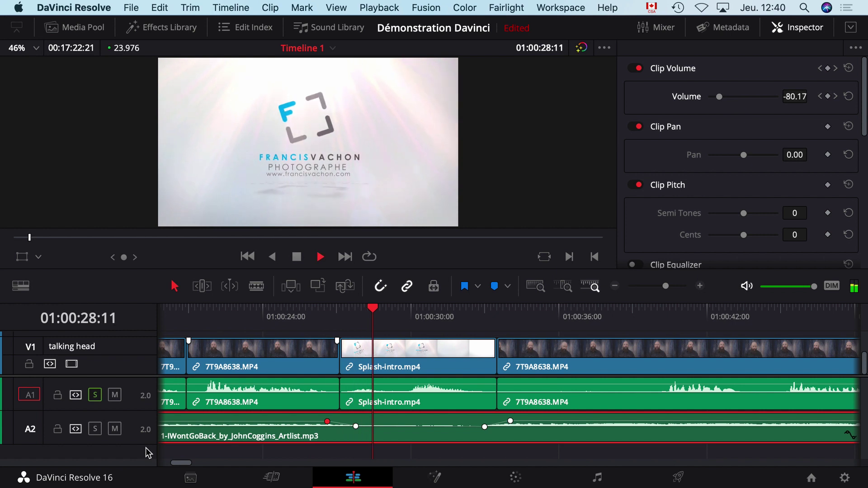
pyautogui.click(523, 312)
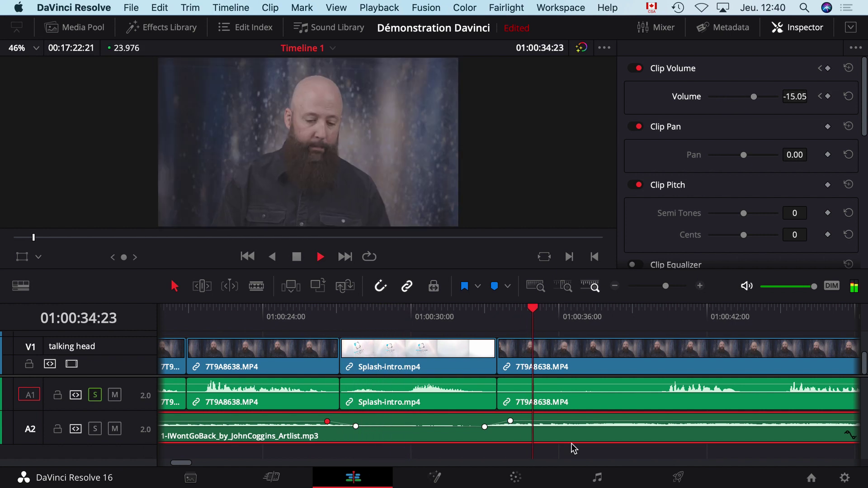
pyautogui.press('space')
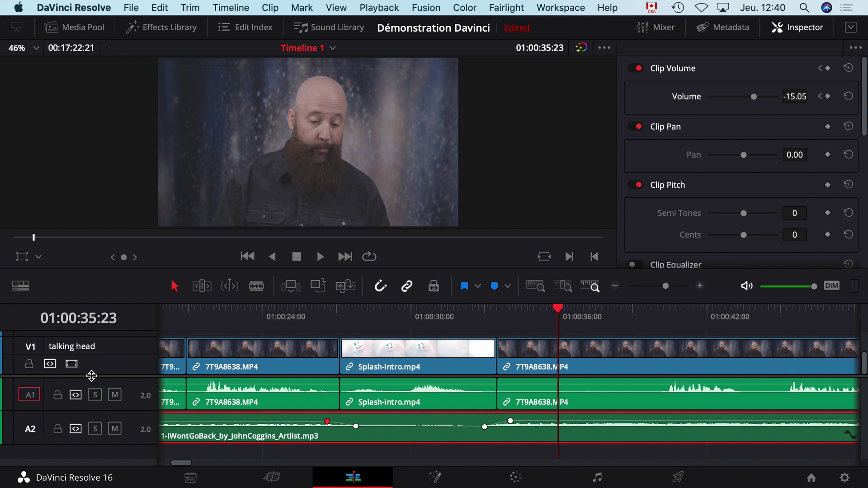
# Step: Enlarge the video track area so V1 and V2 are fully shown, and move the playhead to 01:00:08:09
pyautogui.moveTo(91, 375); pyautogui.dragTo(99, 420)
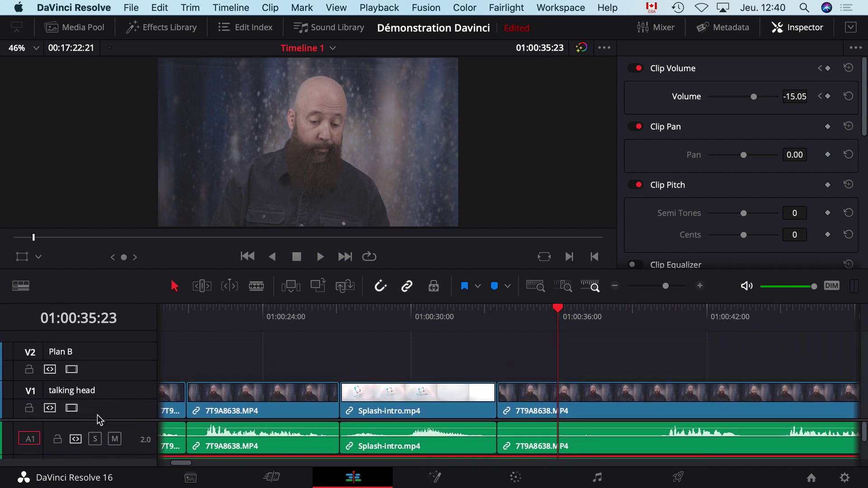
pyautogui.click(315, 314)
pyautogui.press('Home')
pyautogui.click(425, 316)
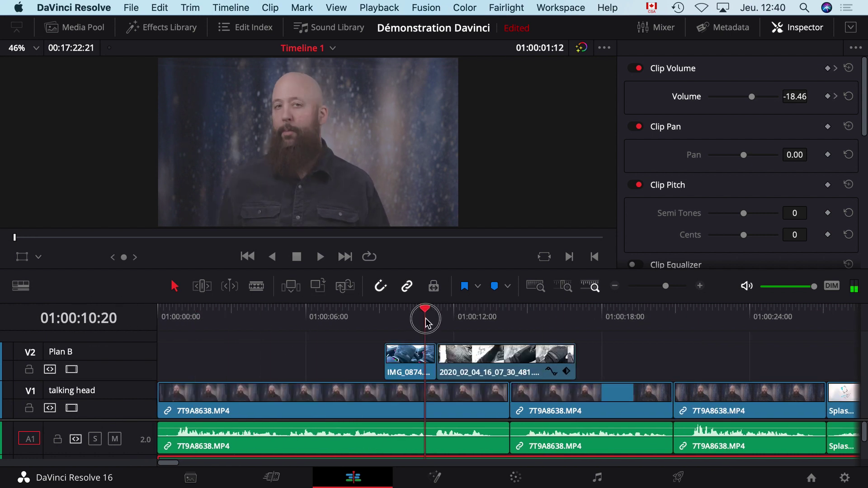
pyautogui.moveTo(425, 316); pyautogui.dragTo(363, 316)
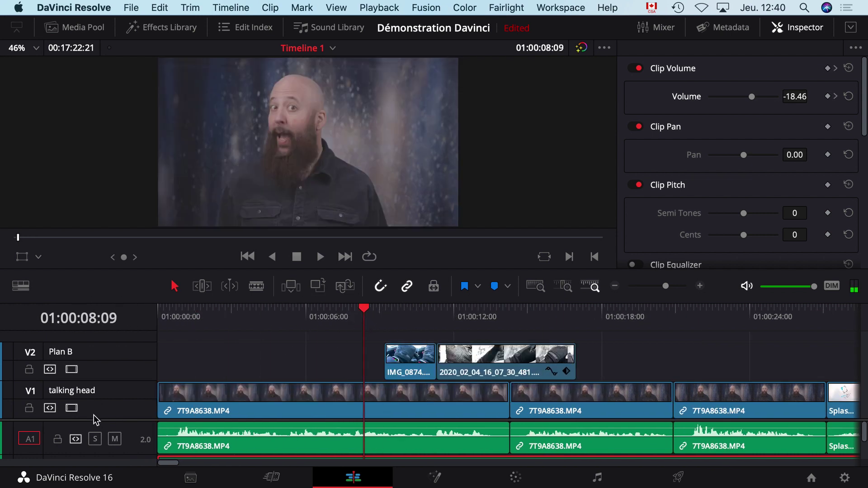
# Step: Lock the Plan B track V2, select the 2020_02_04_16_07_30_481 clip on it, and unlock the track
pyautogui.click(29, 371)
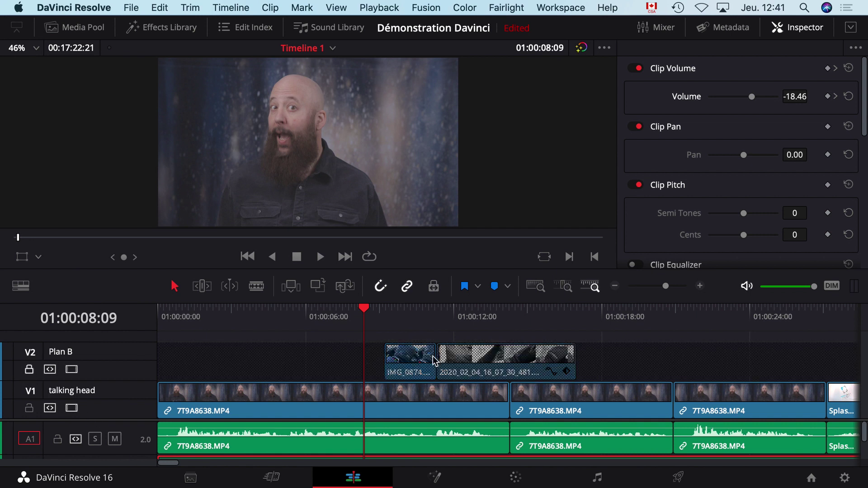
pyautogui.click(367, 355)
pyautogui.click(497, 354)
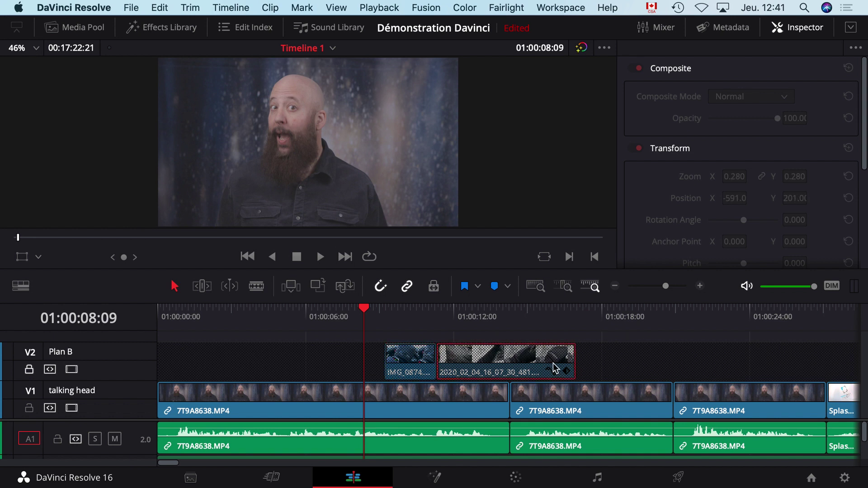
pyautogui.click(29, 370)
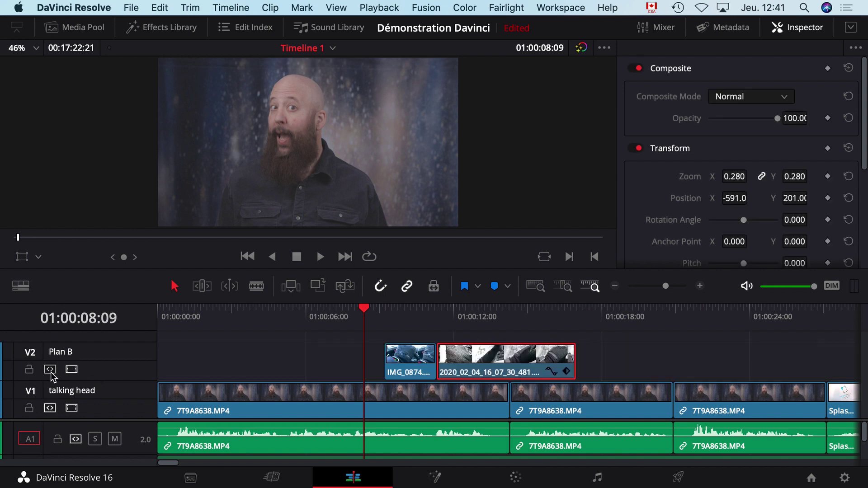
# Step: Move the playhead over the IMG_0874 clip, disable the Plan B video track, play the interview without it, and re-enable the track
pyautogui.moveTo(361, 314); pyautogui.dragTo(413, 308)
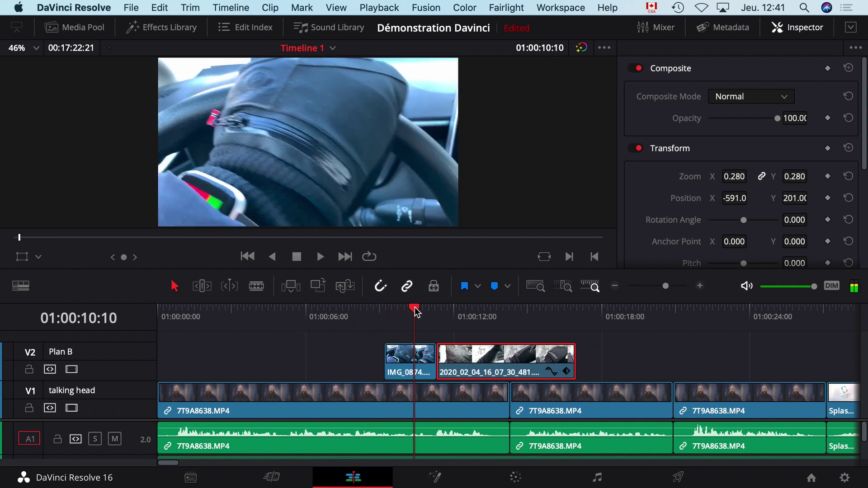
pyautogui.click(71, 370)
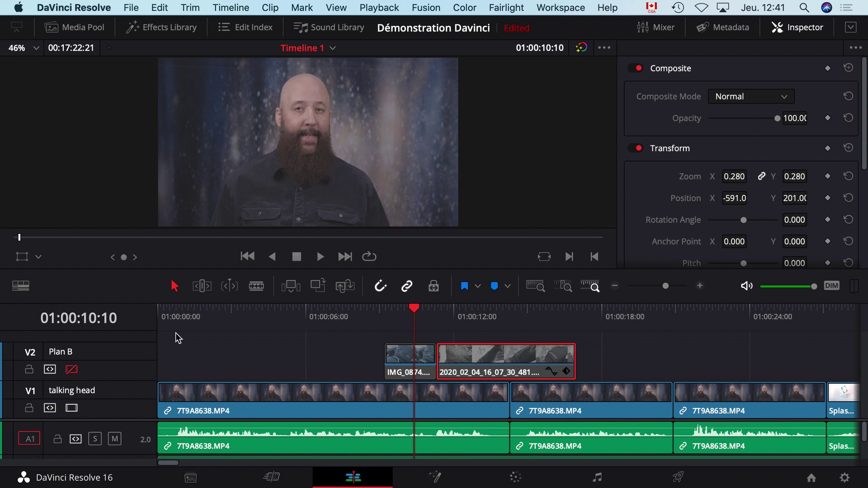
pyautogui.click(412, 308)
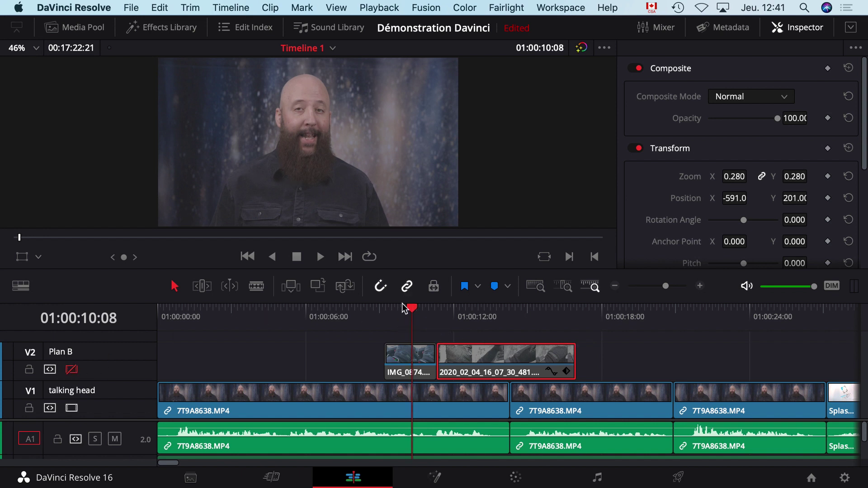
pyautogui.press('space')
pyautogui.press('space')
pyautogui.click(410, 364)
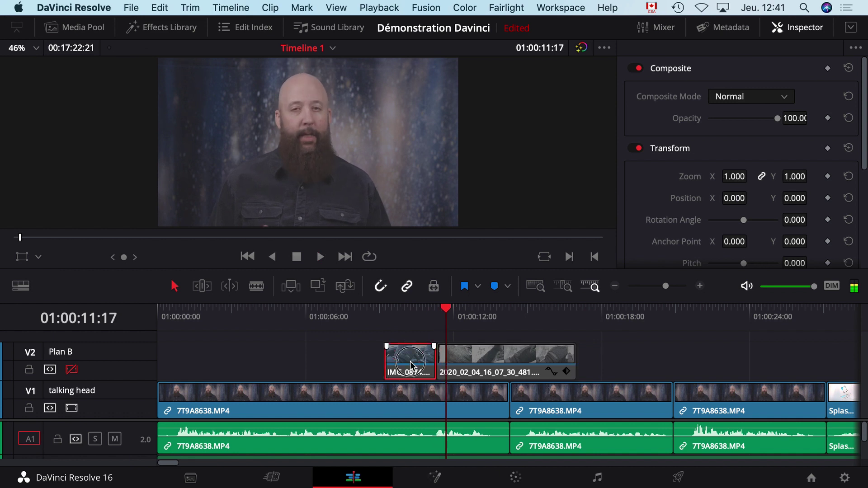
pyautogui.moveTo(410, 364)
pyautogui.mouseDown()
pyautogui.moveTo(349, 361)
pyautogui.moveTo(408, 355)
pyautogui.mouseUp()
pyautogui.click(72, 371)
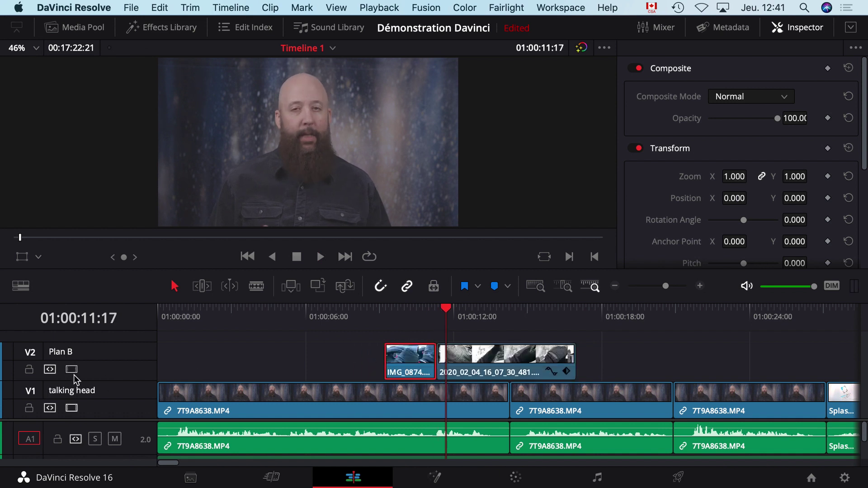
# Step: Select the 2020_02_04_16_07_30_481 glove clip on V2 with the playhead at 01:00:13:02 and reset all its Transform settings
pyautogui.click(479, 316)
pyautogui.click(502, 360)
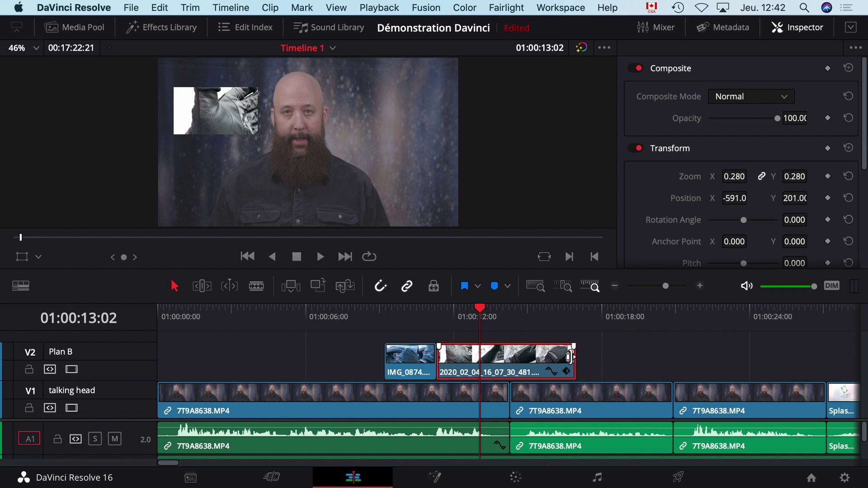
pyautogui.click(848, 148)
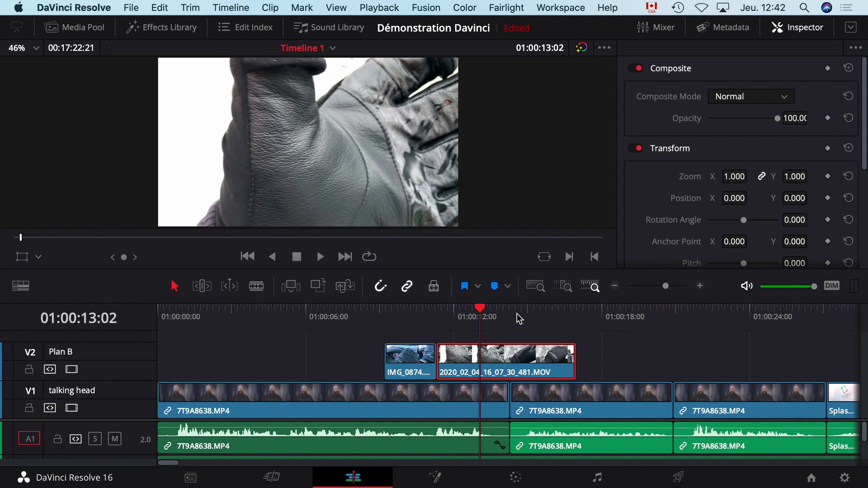
# Step: Add an Oval Iris video transition at the cut between the IMG_0874 and 2020_02_04_16_07_30_481 clips on V2
pyautogui.moveTo(480, 311); pyautogui.dragTo(433, 312)
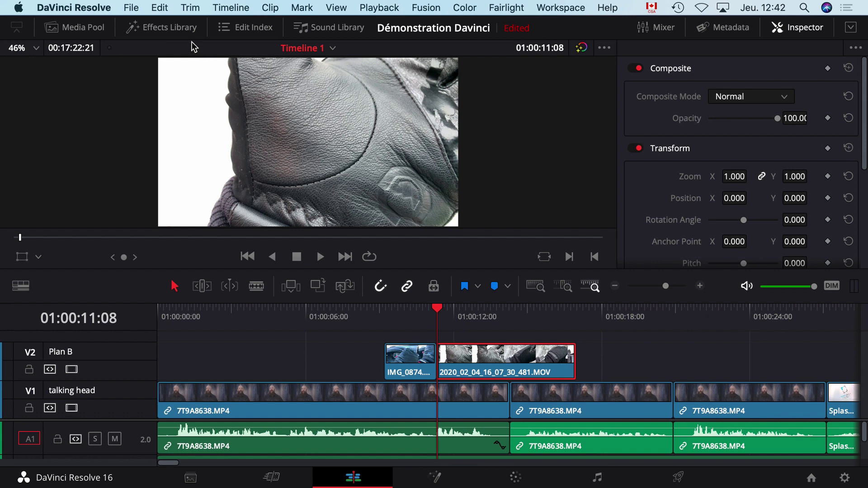
pyautogui.click(164, 29)
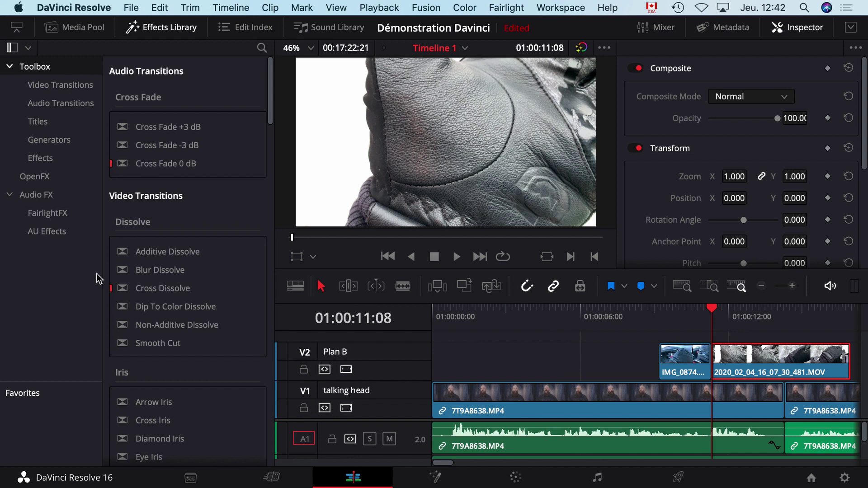
pyautogui.click(63, 86)
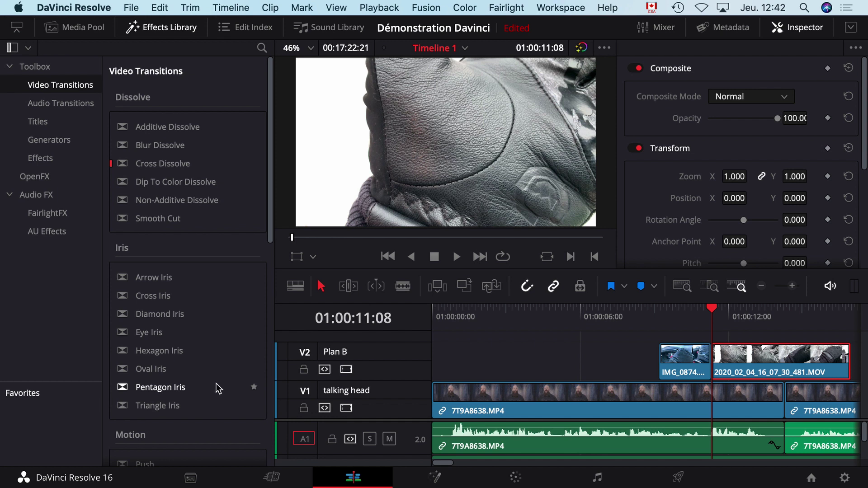
pyautogui.scroll(-5, 161, 287)
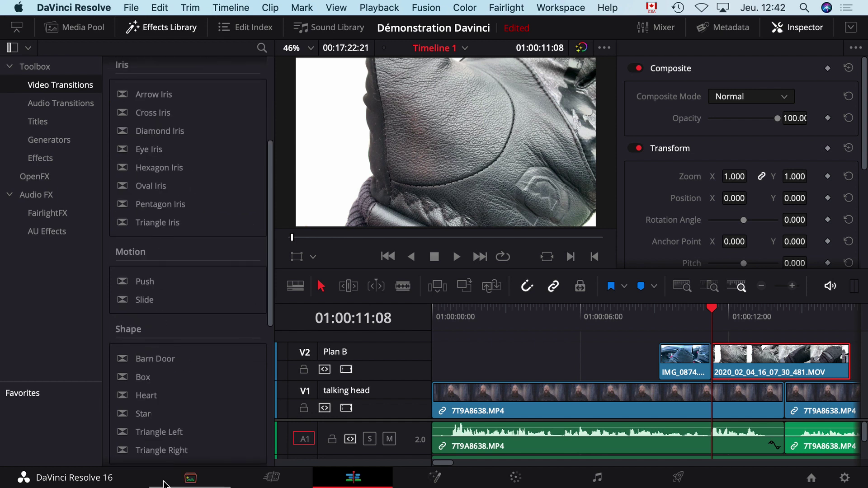
pyautogui.click(138, 189)
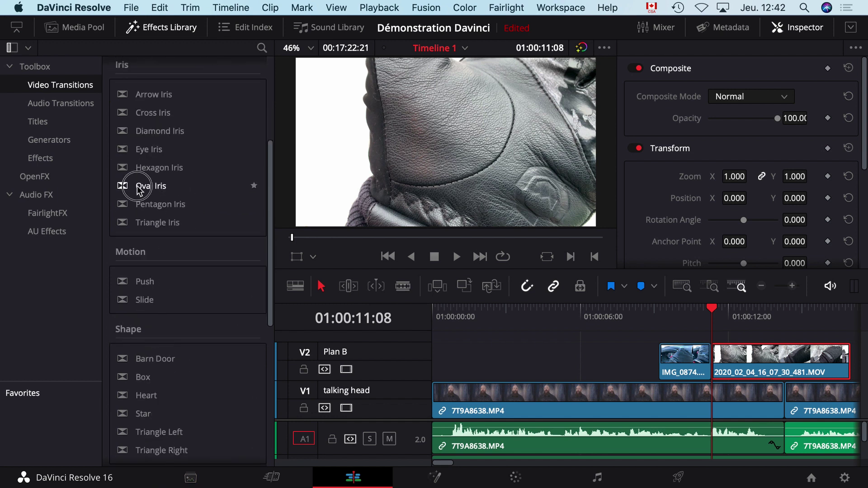
pyautogui.moveTo(138, 189); pyautogui.dragTo(712, 358)
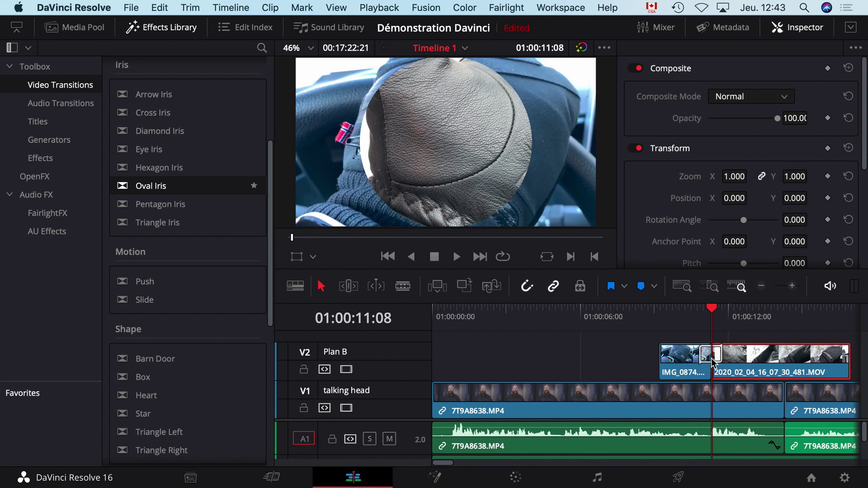
# Step: Play through the Oval Iris transition and look over the remaining video transitions in the library
pyautogui.click(686, 309)
pyautogui.press('space')
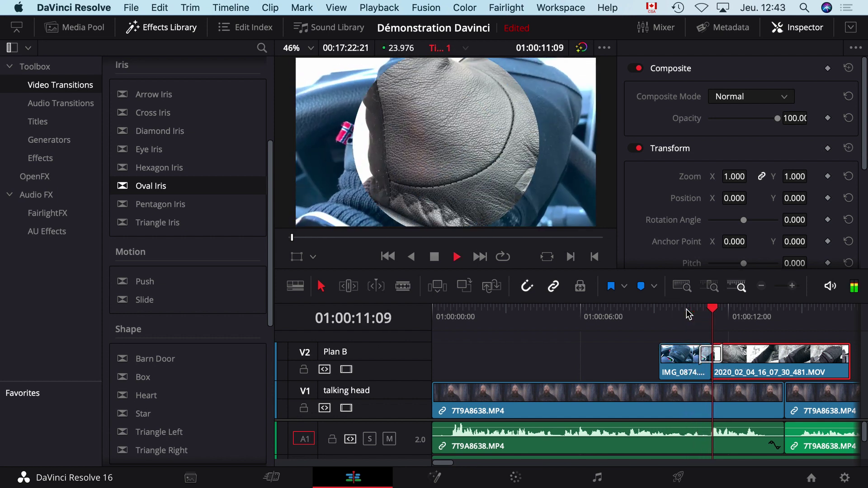
pyautogui.press('space')
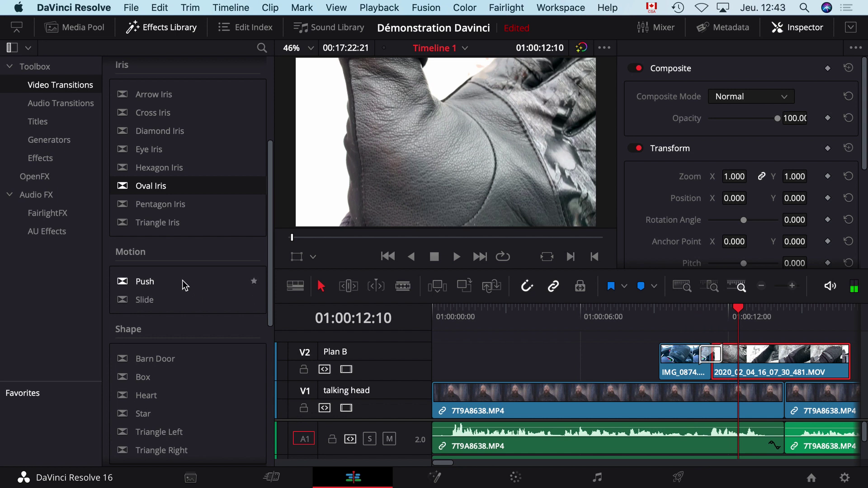
pyautogui.scroll(-10, 183, 280)
pyautogui.scroll(10, 184, 203)
# Step: Place a Title Draw On Corners 2 Line title on V2 starting at about 01:00:02:00, and close the effects library
pyautogui.click(38, 122)
pyautogui.scroll(-5, 145, 258)
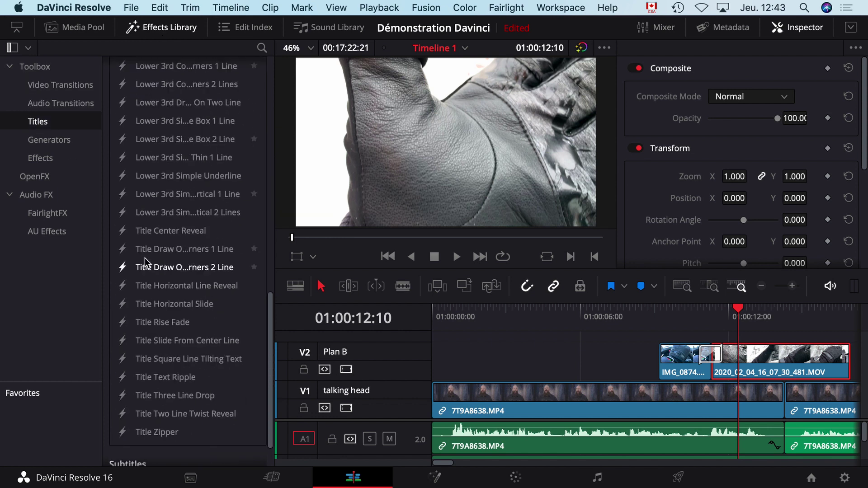
pyautogui.scroll(5, 144, 258)
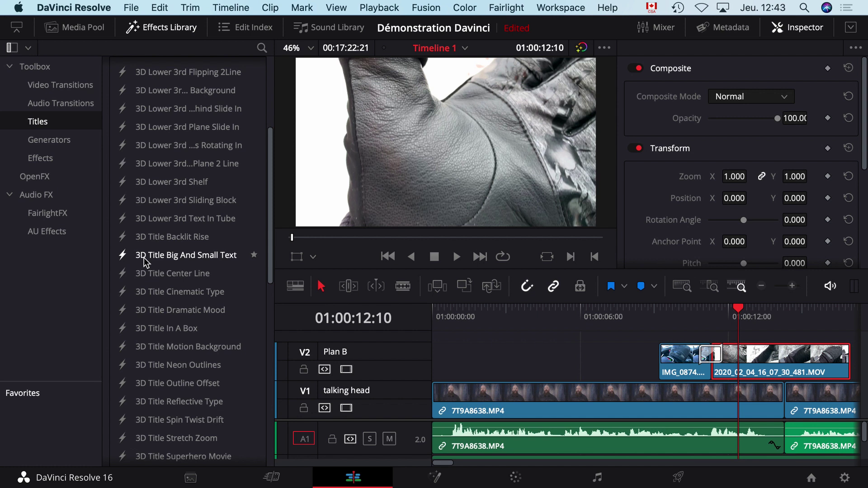
pyautogui.scroll(-5, 143, 257)
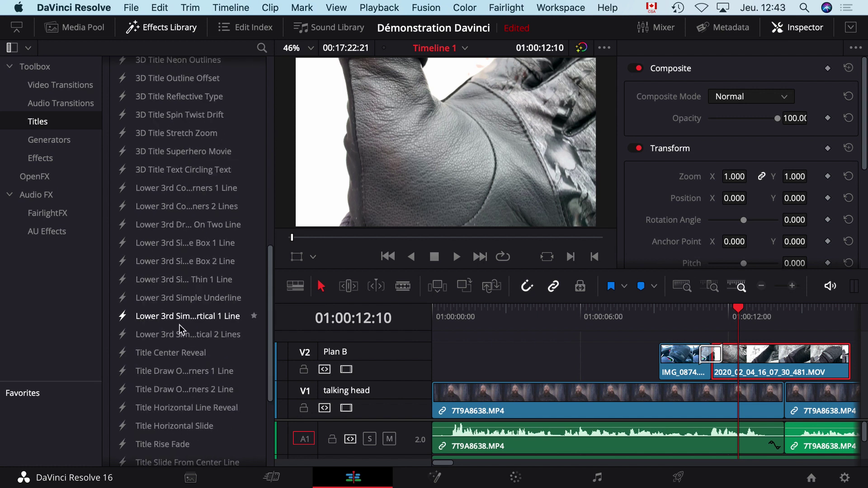
pyautogui.click(176, 389)
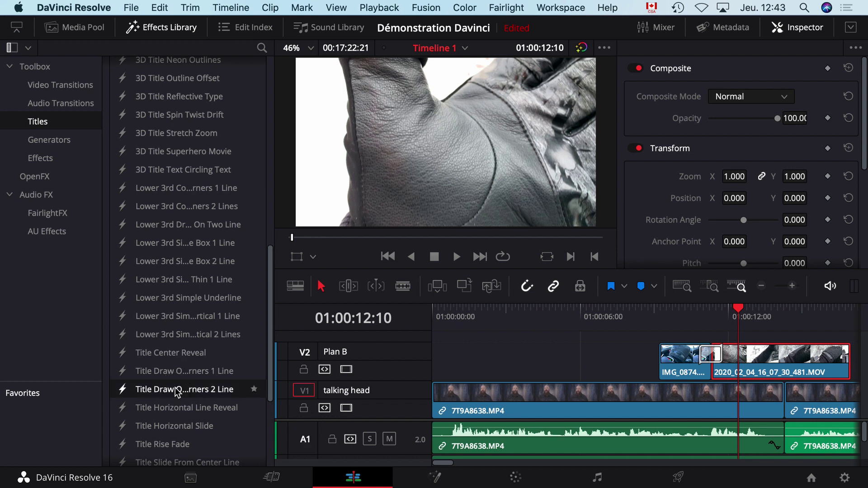
pyautogui.moveTo(176, 391)
pyautogui.mouseDown()
pyautogui.moveTo(374, 387)
pyautogui.moveTo(480, 357)
pyautogui.mouseUp()
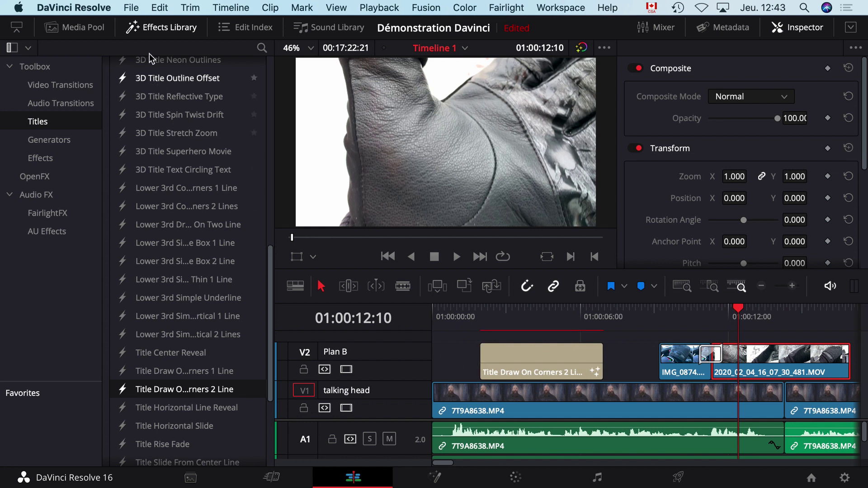
pyautogui.click(152, 34)
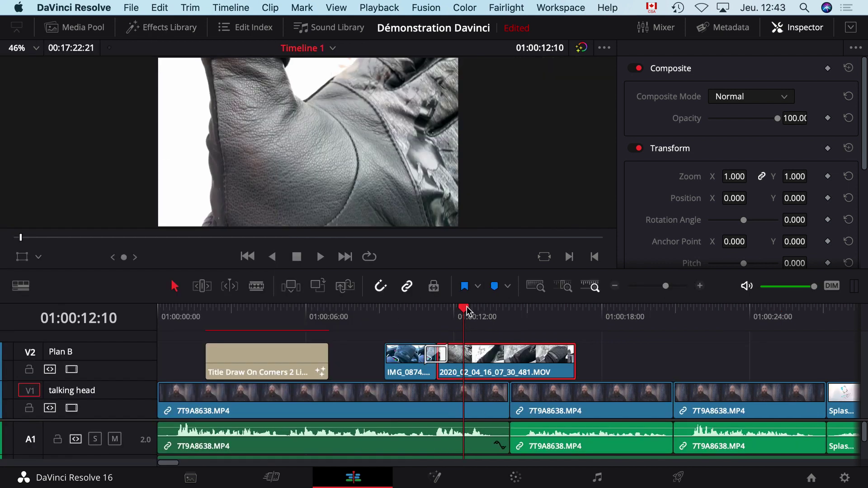
# Step: Select the title with the playhead at 01:00:03:16 and change its top text to "Les meilleurs gants?"
pyautogui.moveTo(461, 310); pyautogui.dragTo(248, 310)
pyautogui.click(273, 355)
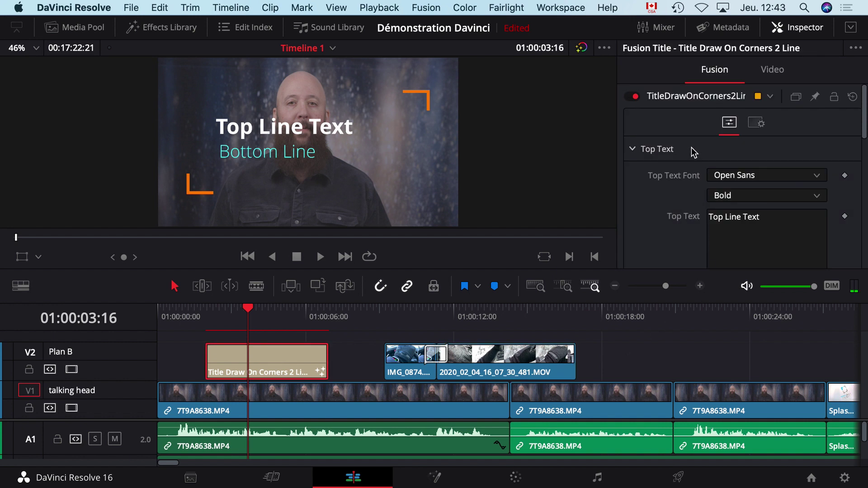
pyautogui.moveTo(782, 217); pyautogui.dragTo(687, 219)
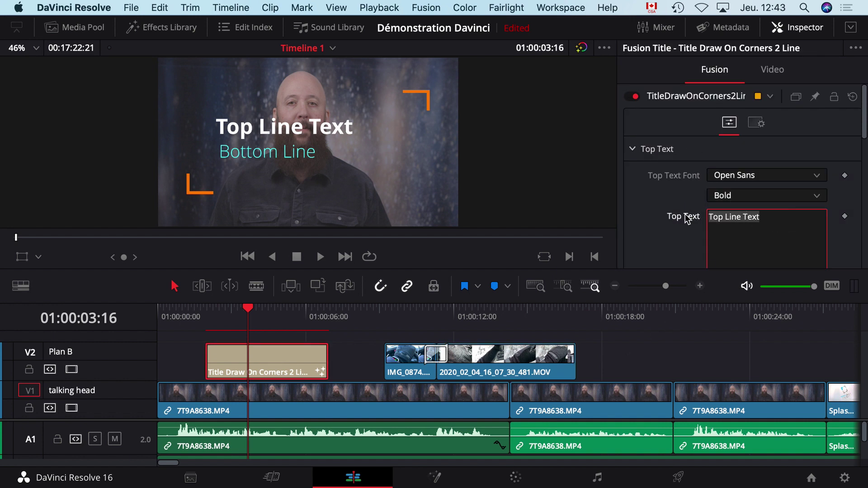
pyautogui.write('LEs m')
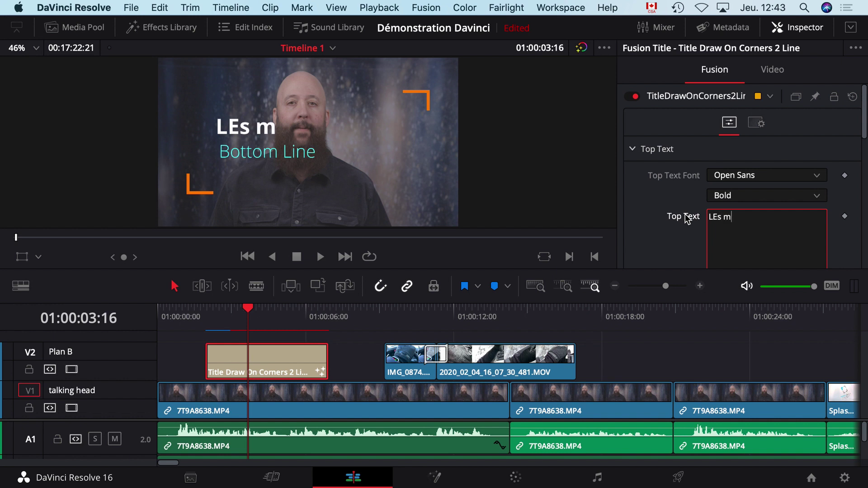
pyautogui.press('BackSpace')
pyautogui.press('BackSpace')
pyautogui.press('BackSpace')
pyautogui.press('BackSpace')
pyautogui.write('es mei')
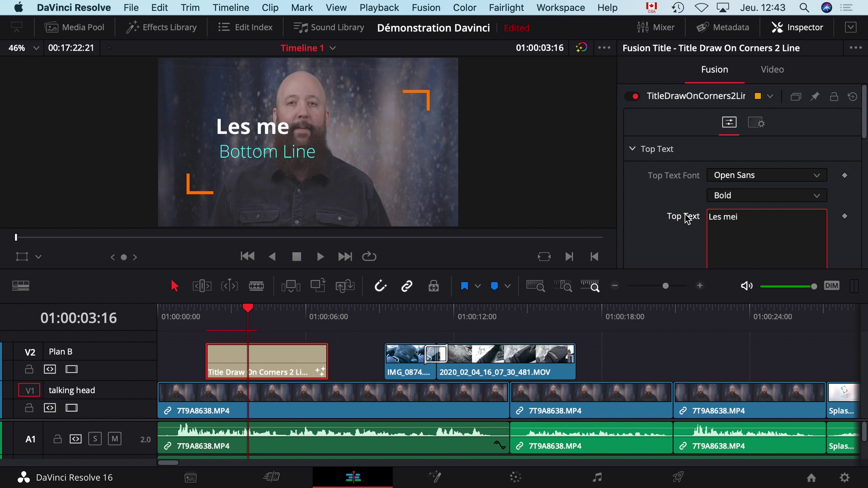
pyautogui.write('lleurs gants?')
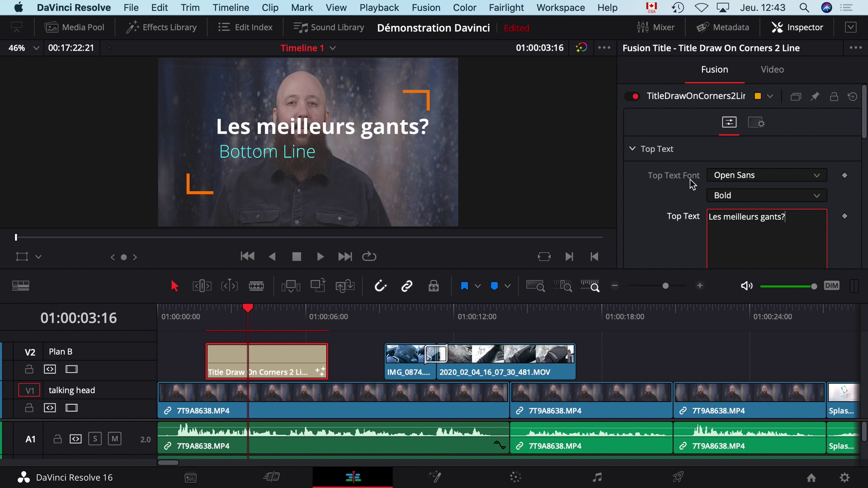
# Step: Set the title's top text font to PT Sans in the Bold style
pyautogui.click(760, 178)
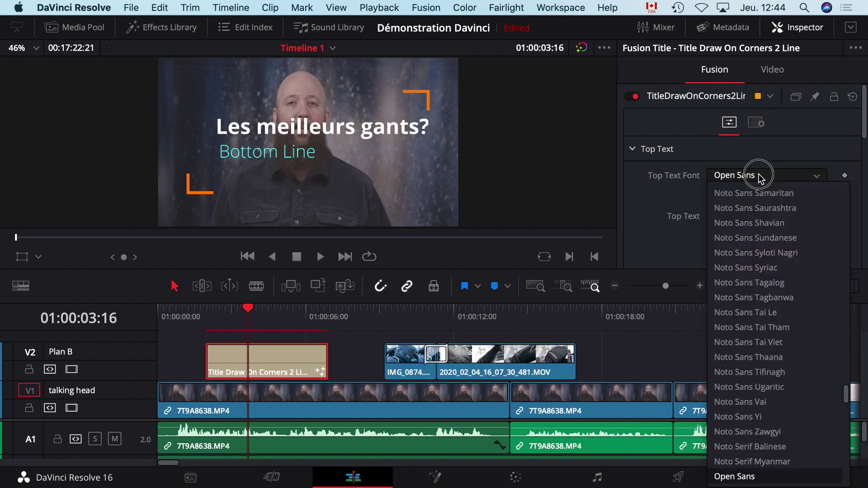
pyautogui.click(763, 312)
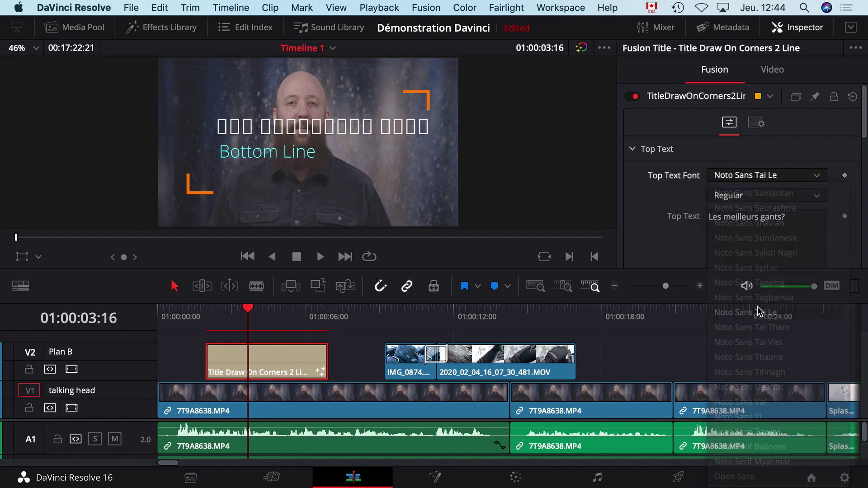
pyautogui.click(771, 175)
pyautogui.scroll(-10, 724, 456)
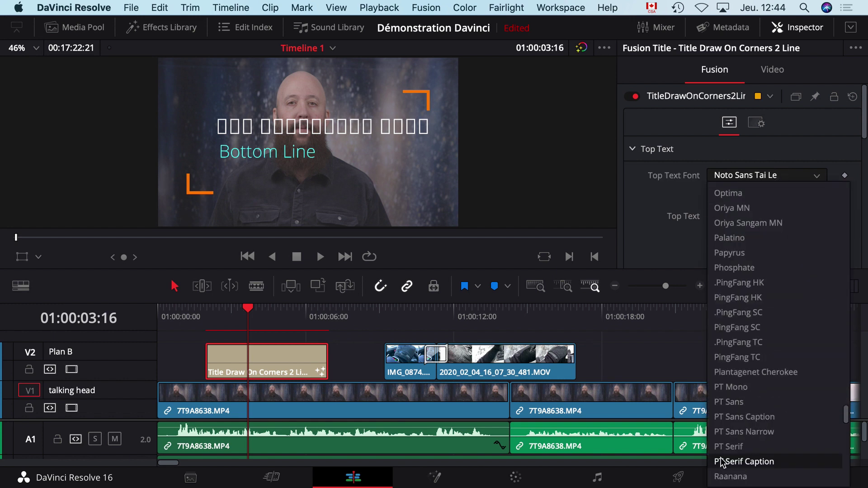
pyautogui.click(744, 404)
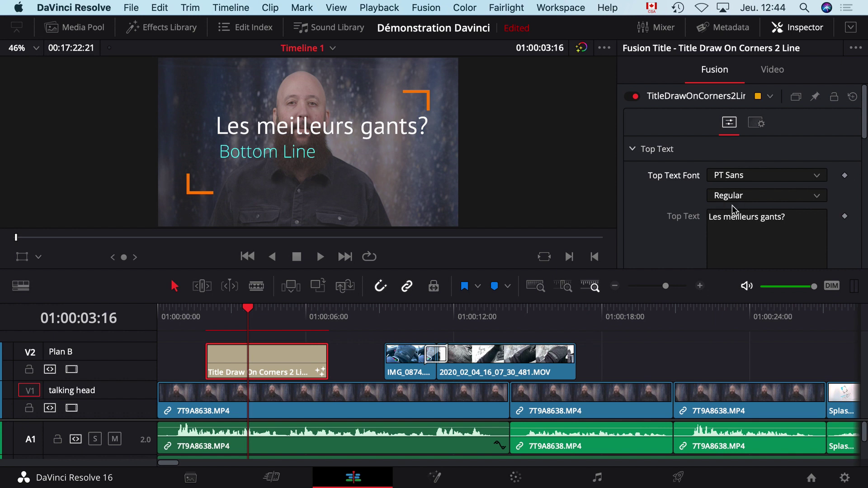
pyautogui.click(820, 196)
pyautogui.click(768, 208)
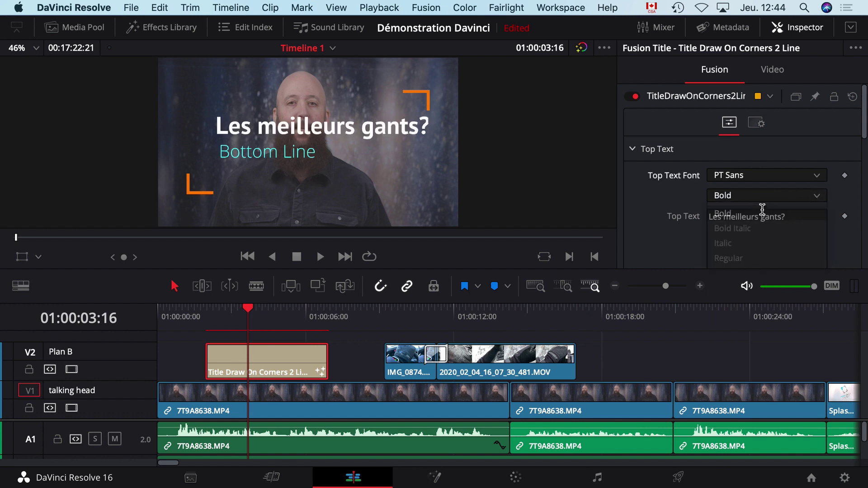
pyautogui.scroll(-3, 680, 208)
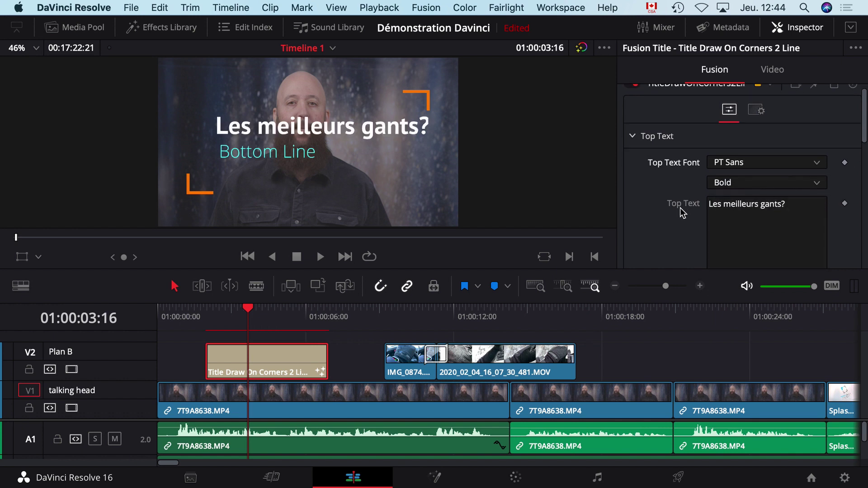
# Step: Reduce the title's top text size to 0.0982 and look over its color settings
pyautogui.scroll(-3, 679, 208)
pyautogui.moveTo(726, 200)
pyautogui.mouseDown()
pyautogui.moveTo(733, 204)
pyautogui.moveTo(725, 200)
pyautogui.mouseUp()
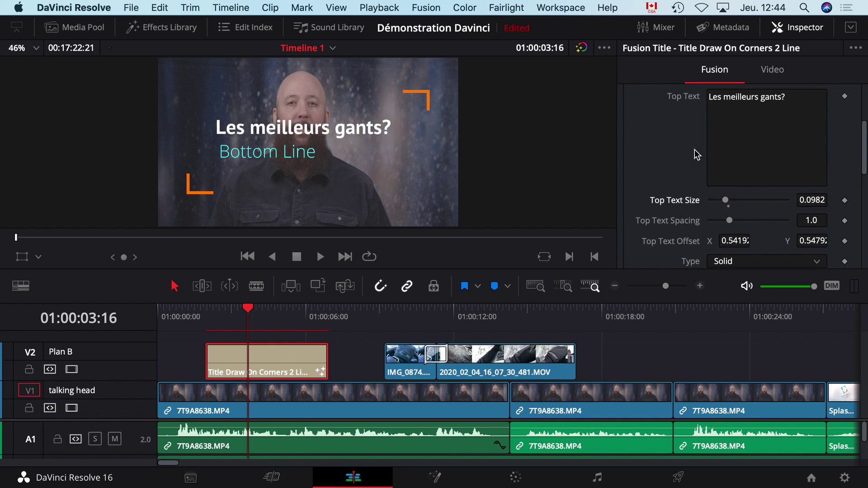
pyautogui.scroll(-8, 685, 188)
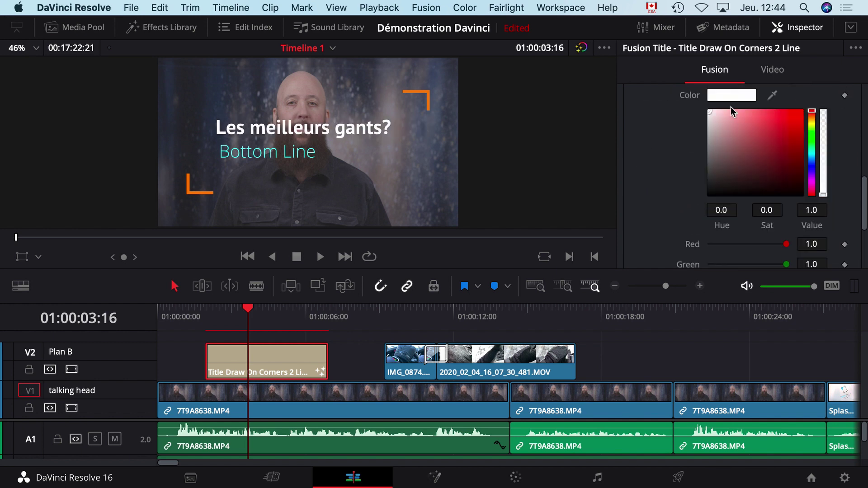
pyautogui.scroll(-4, 668, 190)
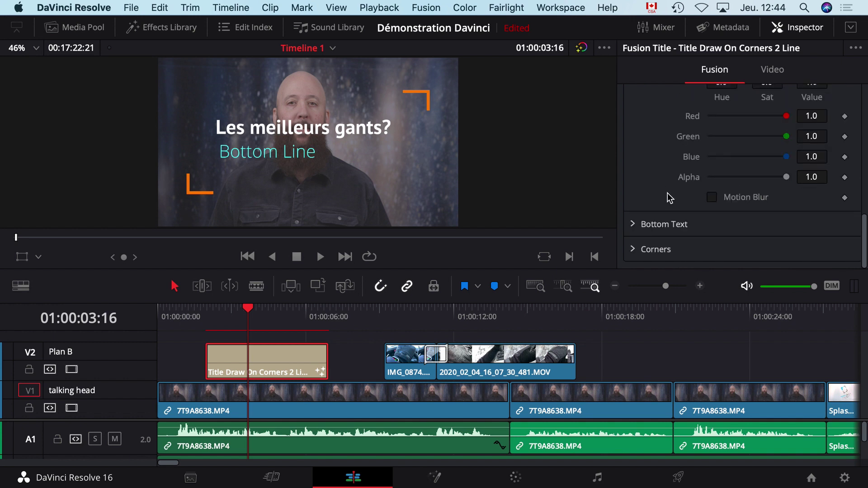
# Step: Change the title's bottom text to "Peut-être..." and look over the bottom text's size and color settings
pyautogui.click(633, 223)
pyautogui.scroll(-5, 642, 230)
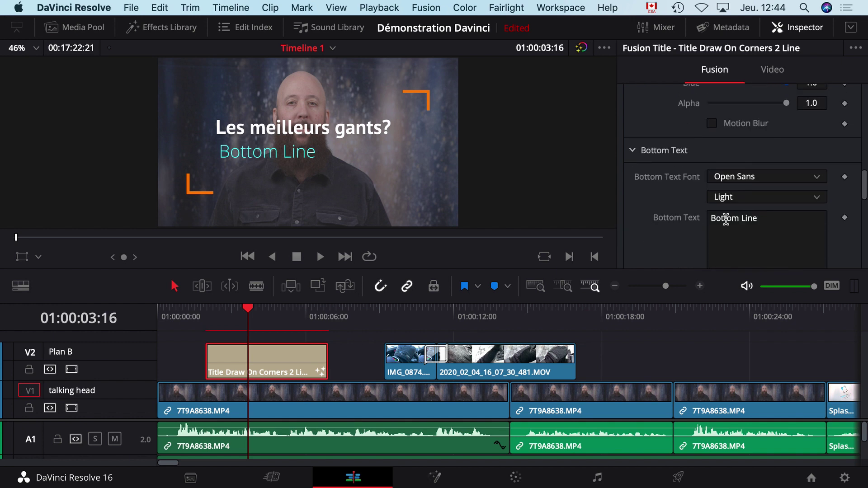
pyautogui.click(740, 222)
pyautogui.moveTo(758, 221); pyautogui.dragTo(723, 221)
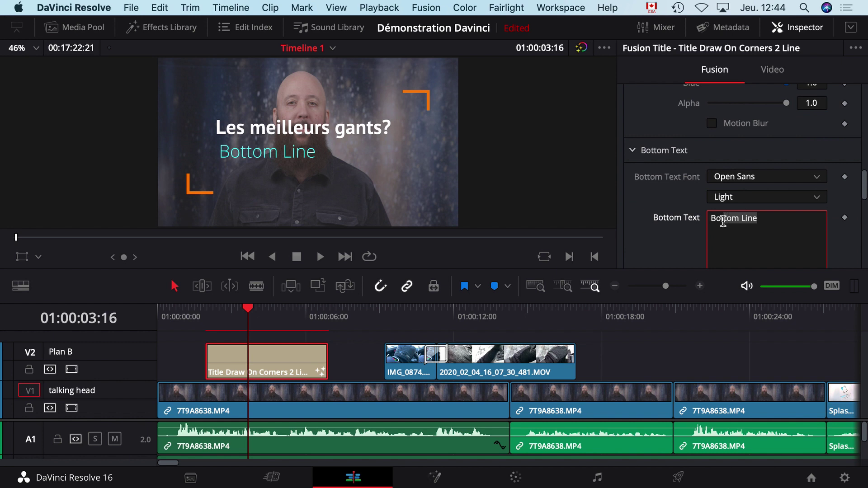
pyautogui.press('super+a')
pyautogui.write('Peut-être')
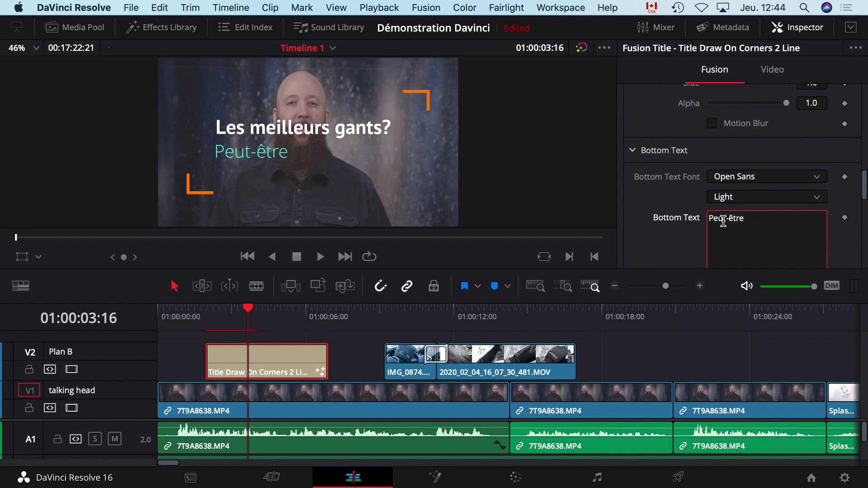
pyautogui.scroll(-5, 685, 215)
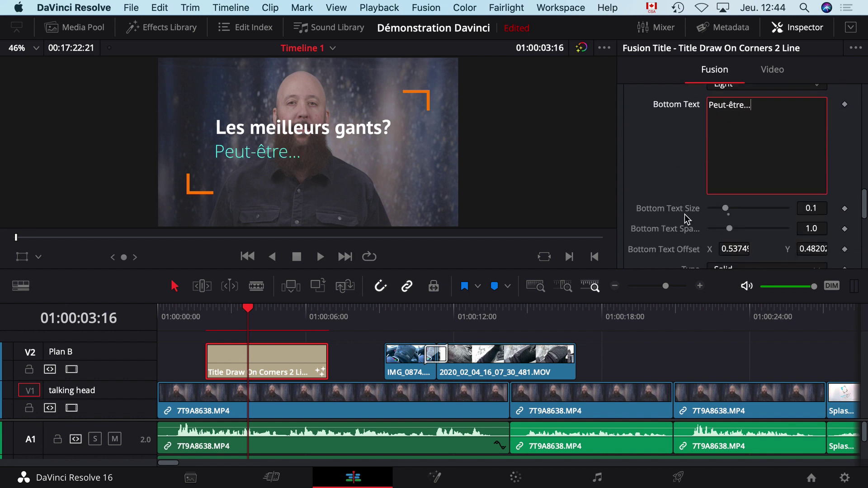
pyautogui.scroll(-6, 676, 231)
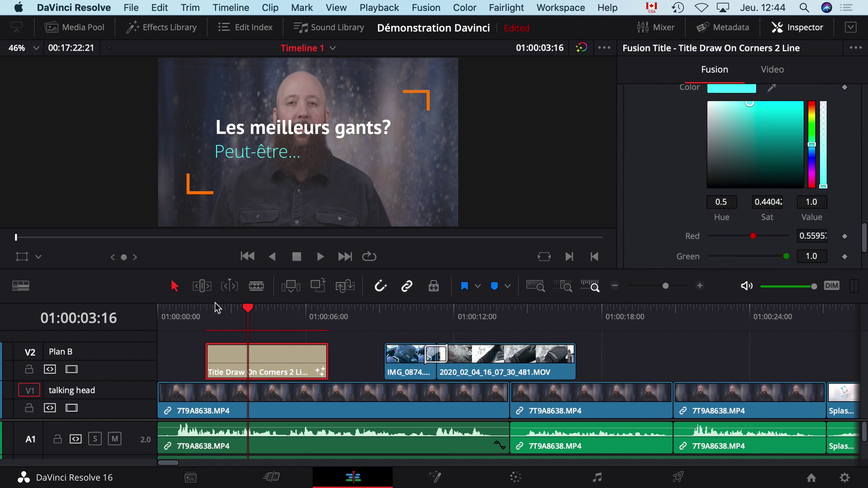
# Step: Play the title from its beginning on the timeline to review the corner animation with both text lines
pyautogui.moveTo(246, 311); pyautogui.dragTo(209, 312)
pyautogui.press('space')
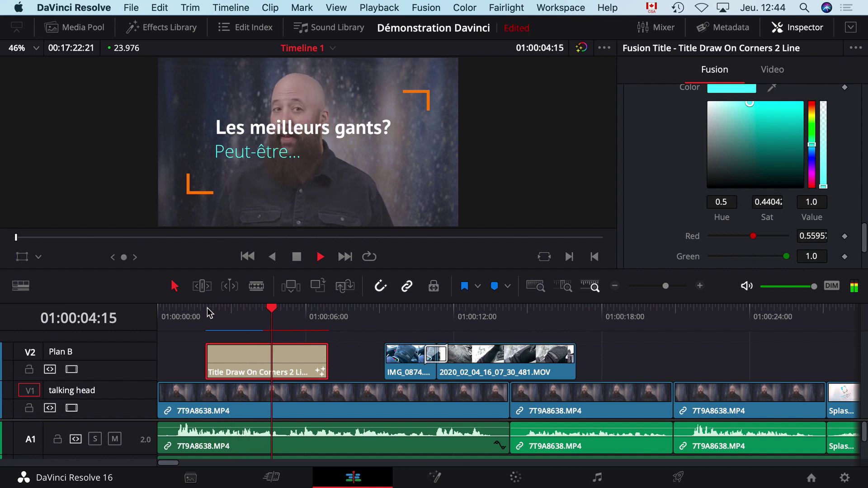
pyautogui.press('space')
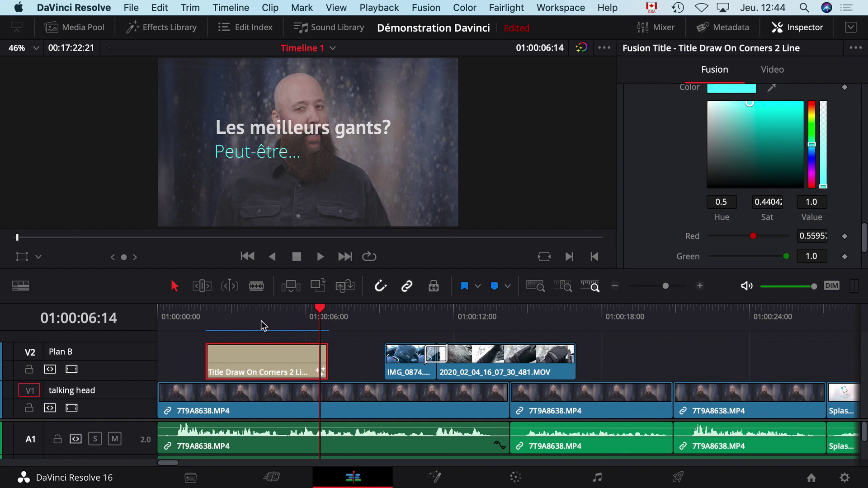
pyautogui.click(240, 317)
pyautogui.press('space')
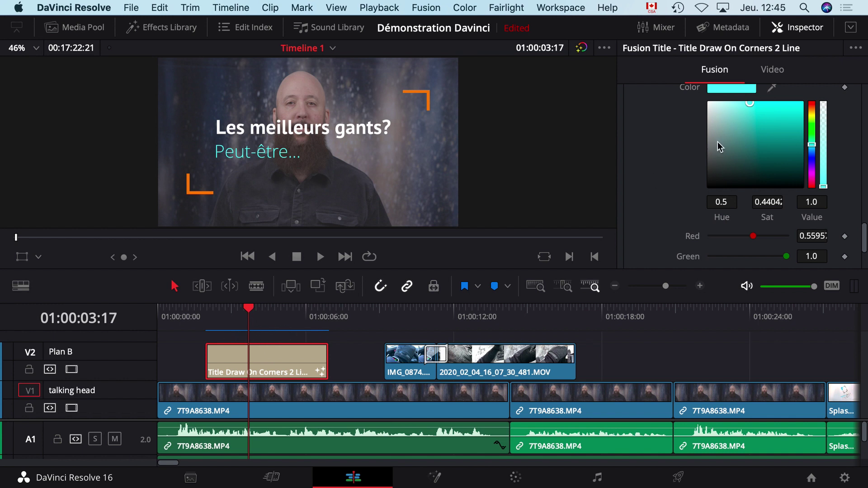
# Step: Scale the whole title to a zoom of 0.590 and set its position to X -325, Y -316
pyautogui.scroll(15, 684, 165)
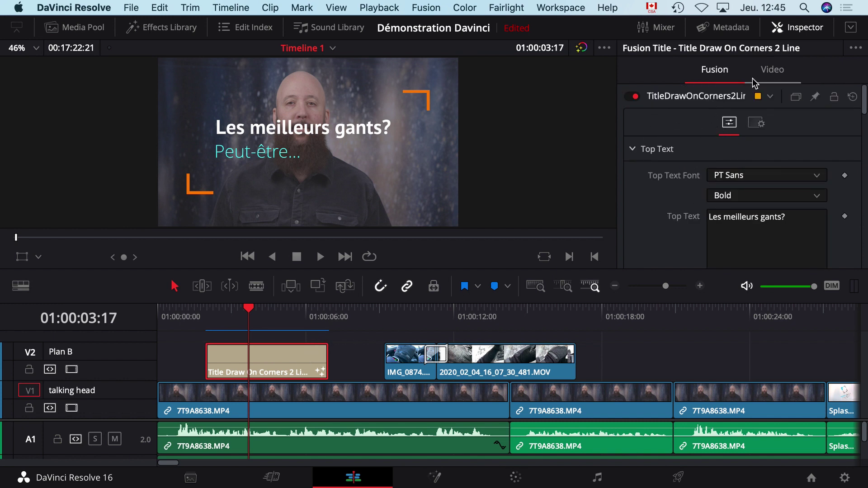
pyautogui.click(632, 150)
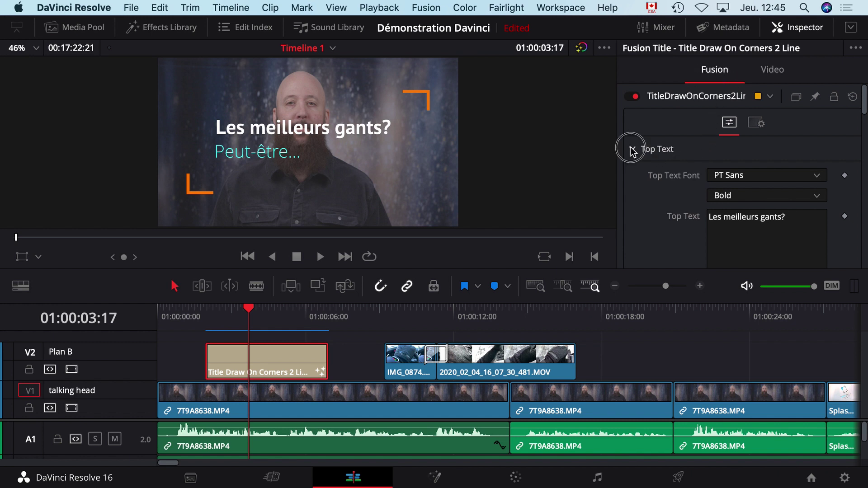
pyautogui.click(633, 174)
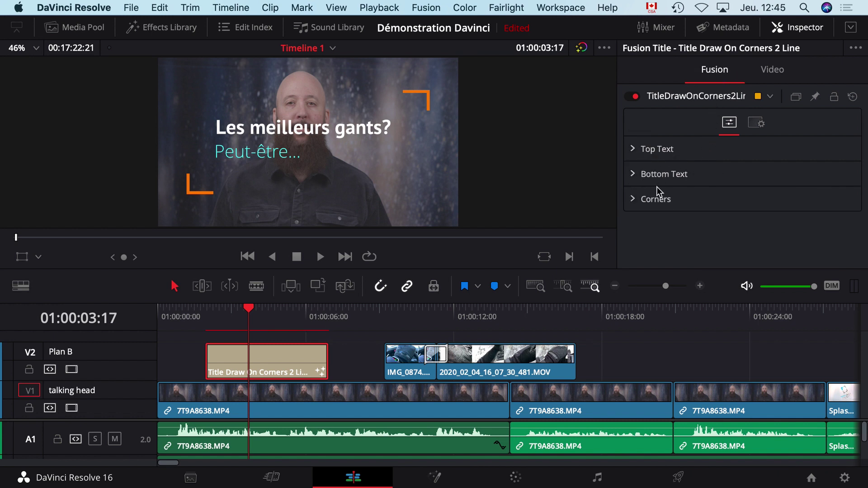
pyautogui.click(772, 69)
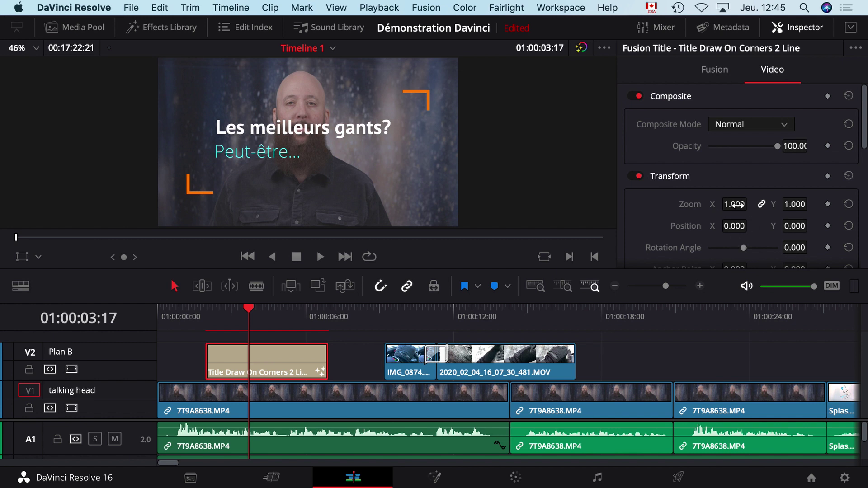
pyautogui.moveTo(734, 205); pyautogui.dragTo(723, 226)
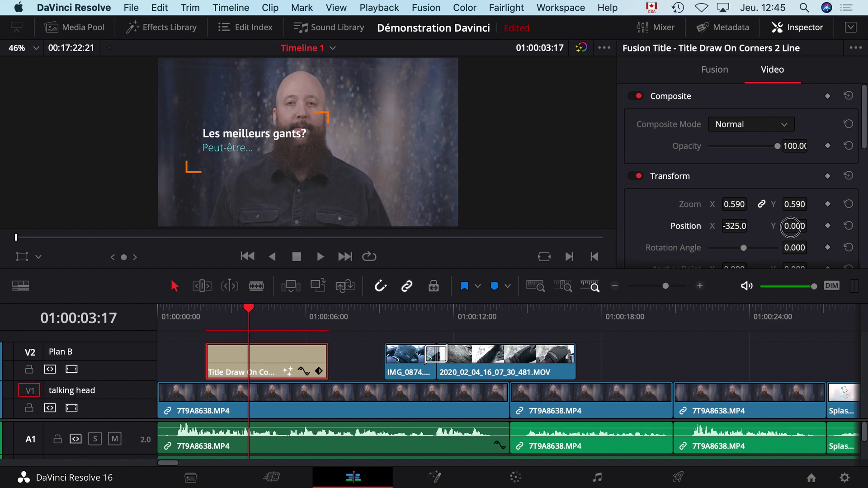
pyautogui.moveTo(794, 225); pyautogui.dragTo(561, 282)
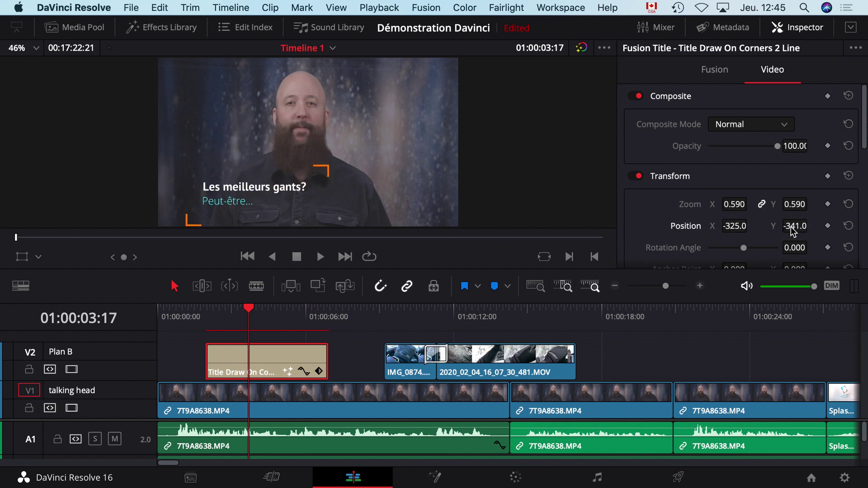
pyautogui.moveTo(802, 226); pyautogui.dragTo(814, 224)
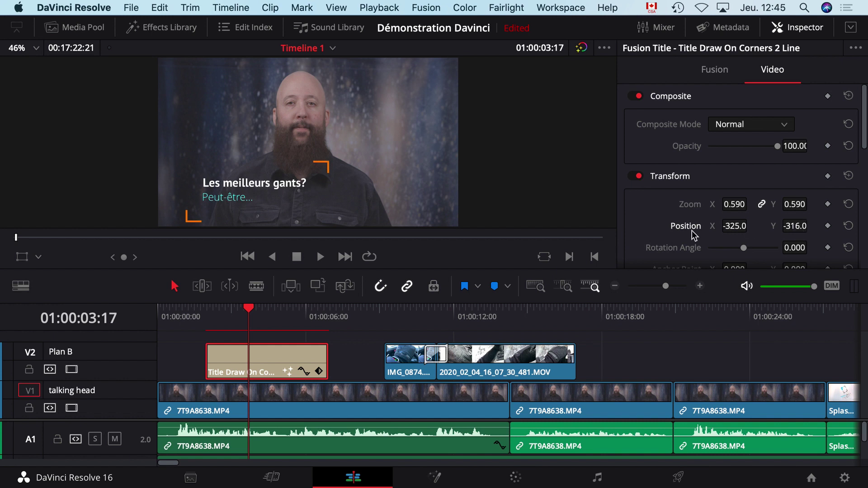
# Step: Play the title from its start to review the reduced, repositioned version over the interview
pyautogui.click(206, 312)
pyautogui.press('space')
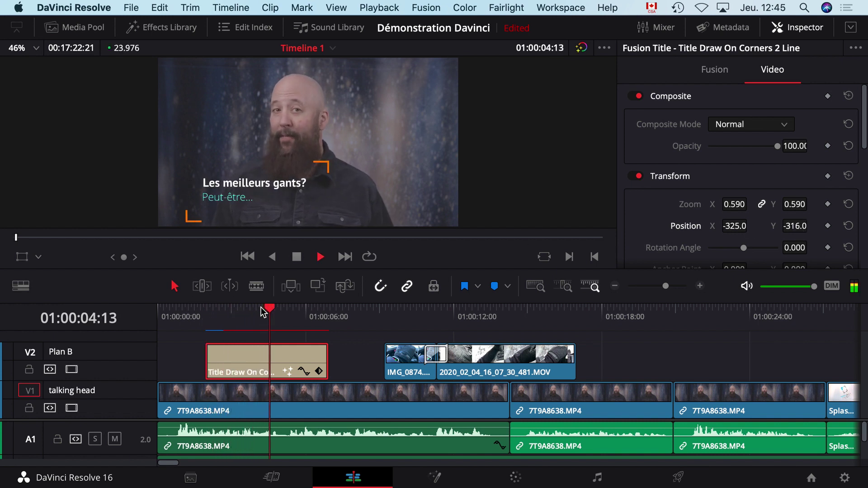
pyautogui.press('space')
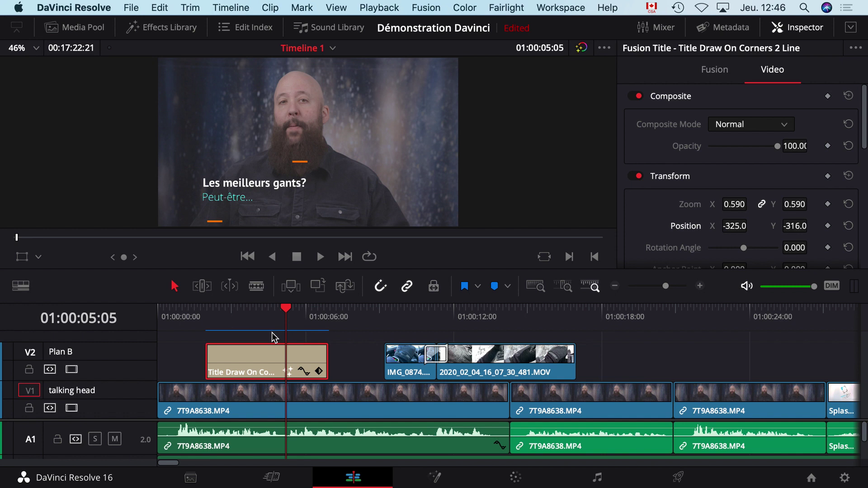
# Step: Try generating optimized media for all items in the media pool, cancel it and return to the Edit page
pyautogui.click(191, 479)
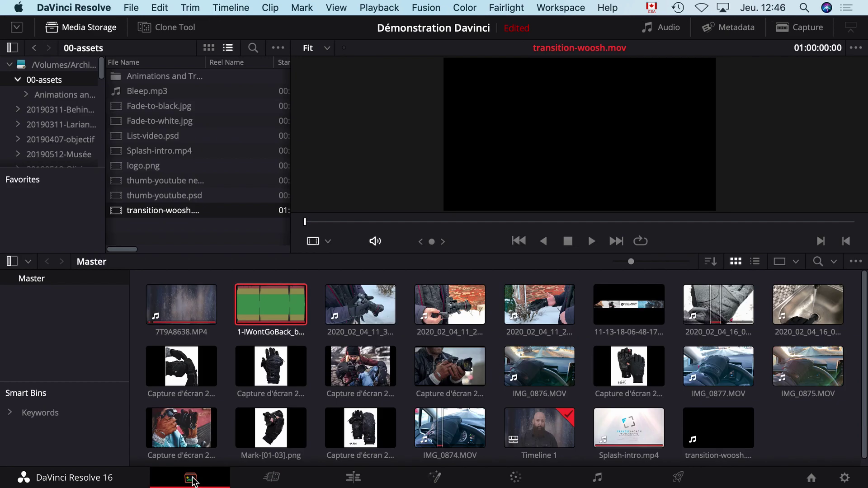
pyautogui.moveTo(826, 425); pyautogui.dragTo(139, 272)
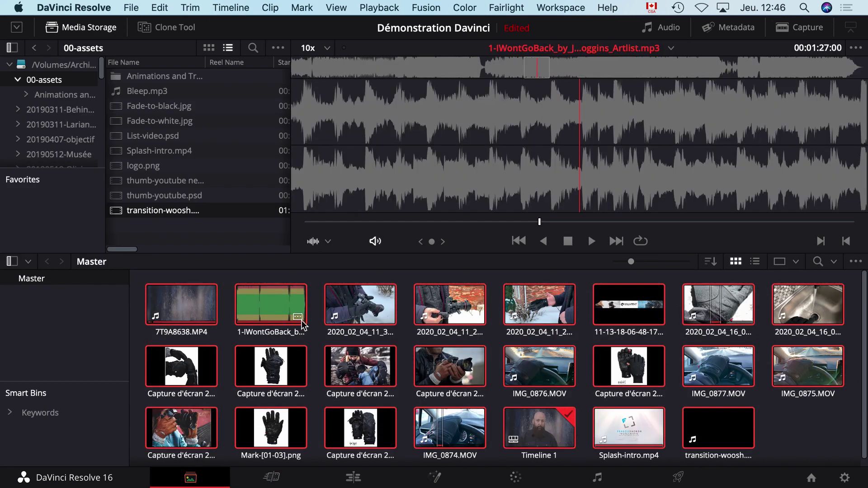
pyautogui.rightClick(359, 298)
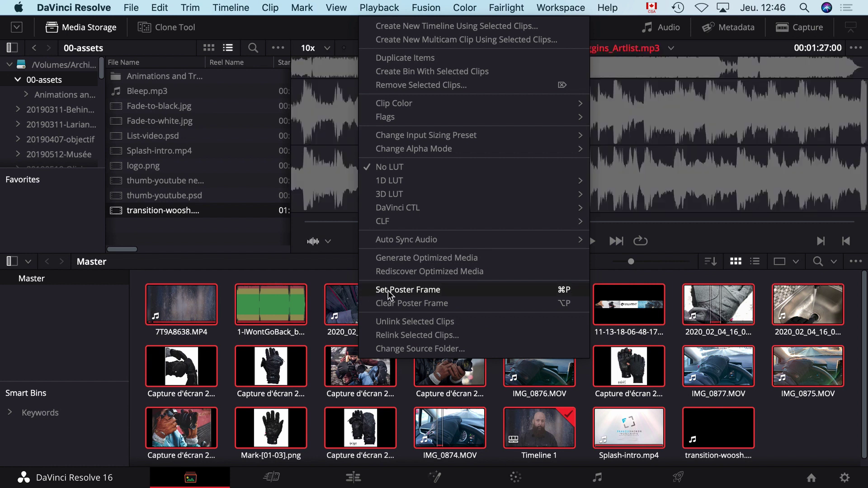
pyautogui.click(411, 258)
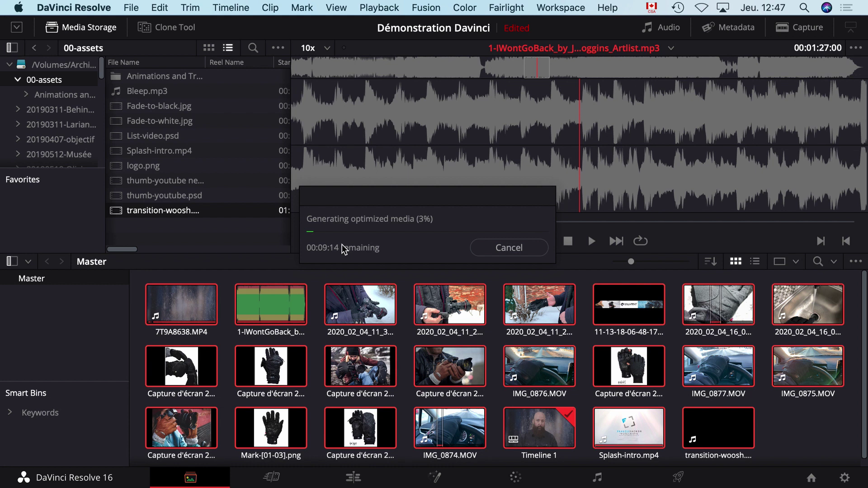
pyautogui.click(497, 248)
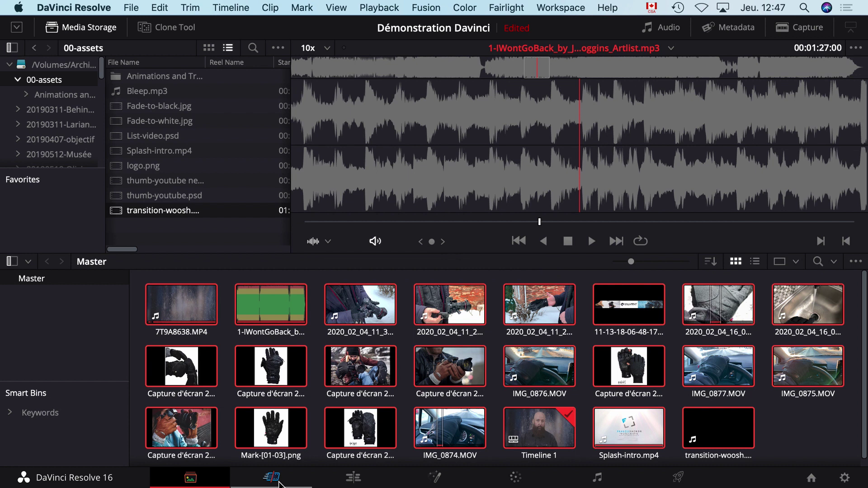
pyautogui.click(344, 478)
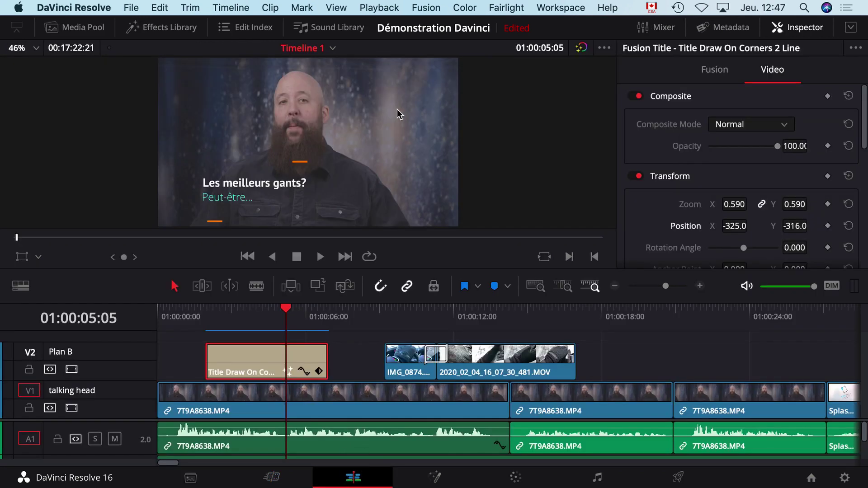
# Step: Set the playback Proxy Mode to Quarter Resolution and play the end of the title from 01:00:05:05
pyautogui.click(379, 8)
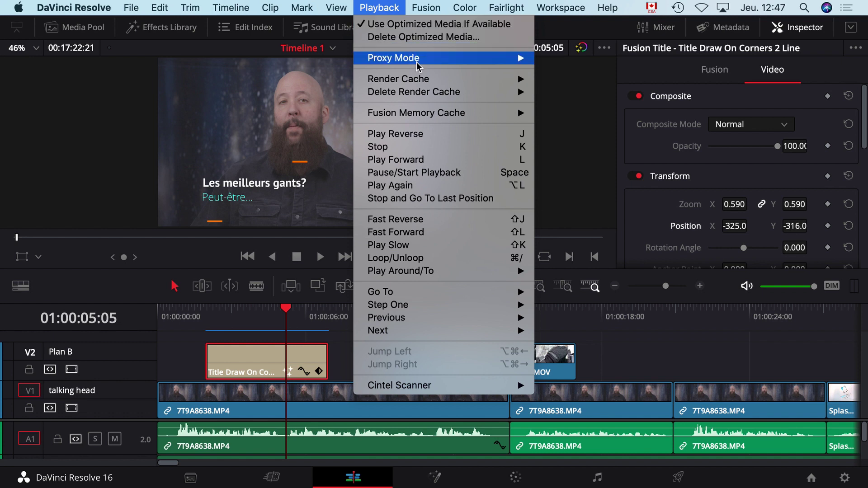
pyautogui.moveTo(415, 62)
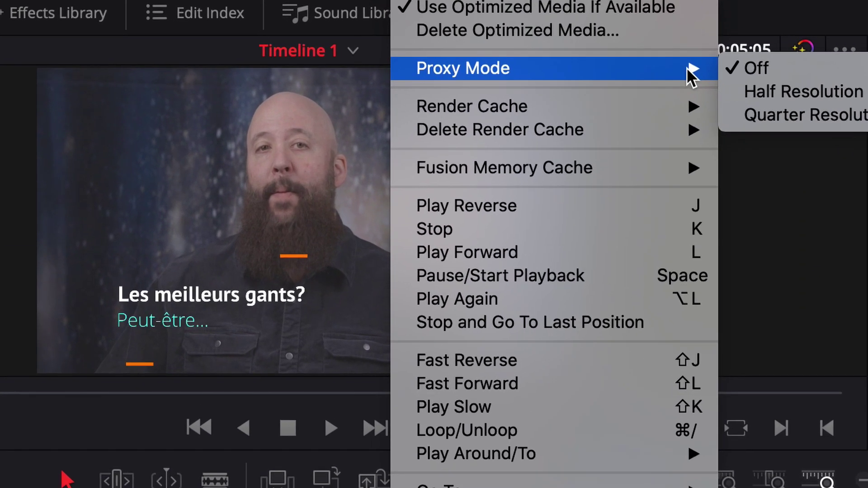
pyautogui.moveTo(536, 77)
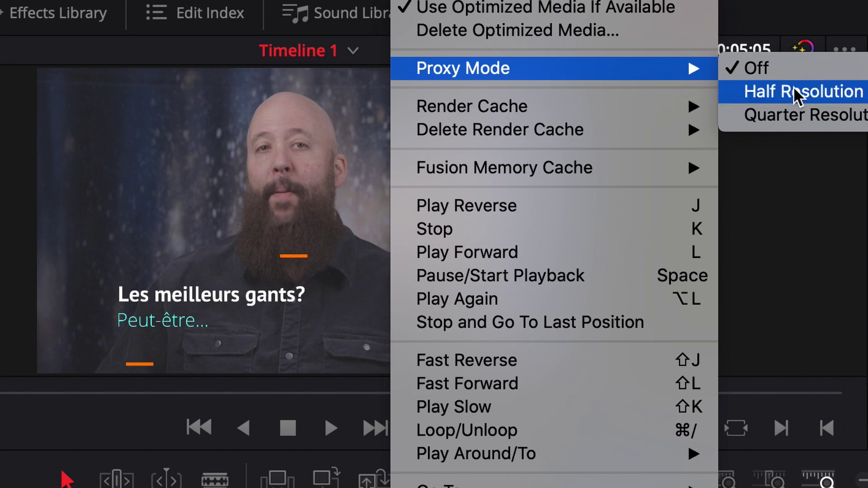
pyautogui.click(802, 120)
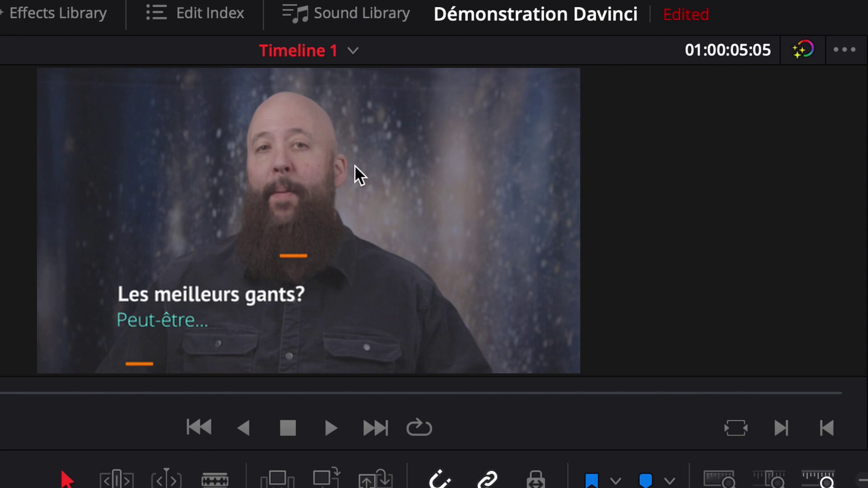
pyautogui.press('space')
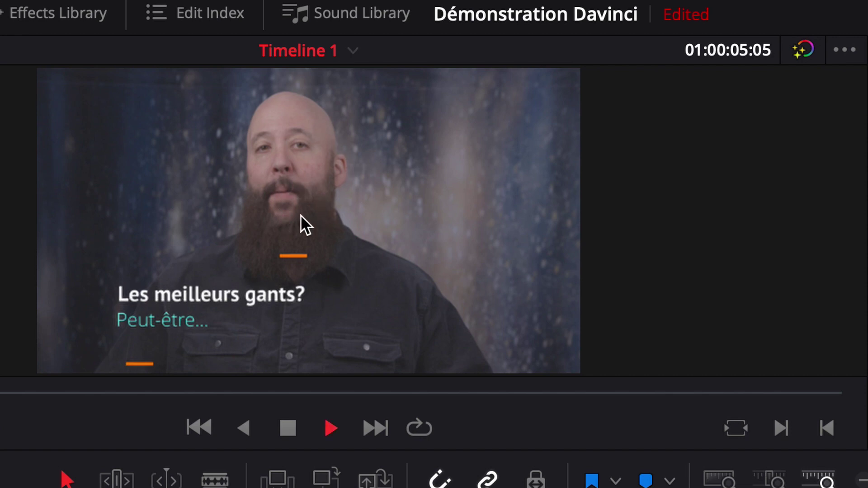
pyautogui.press('space')
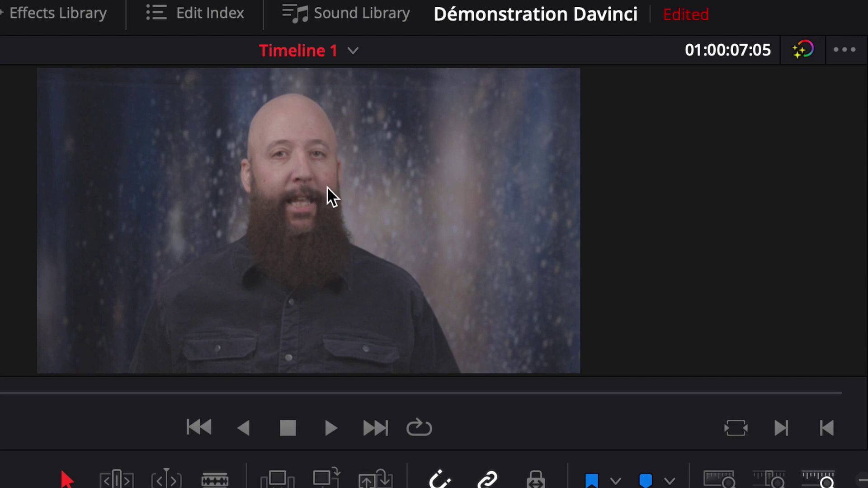
# Step: Switch the playback Proxy Mode back to Off
pyautogui.click(397, 3)
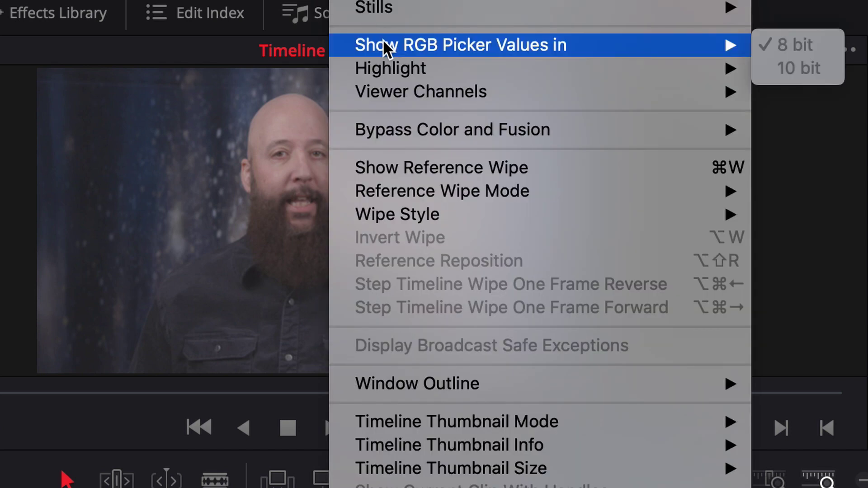
pyautogui.moveTo(388, 18)
pyautogui.moveTo(489, 74)
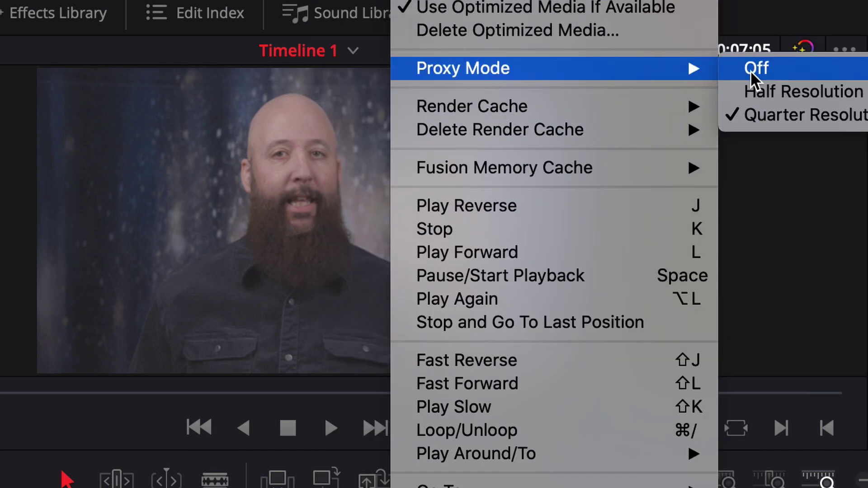
pyautogui.click(757, 70)
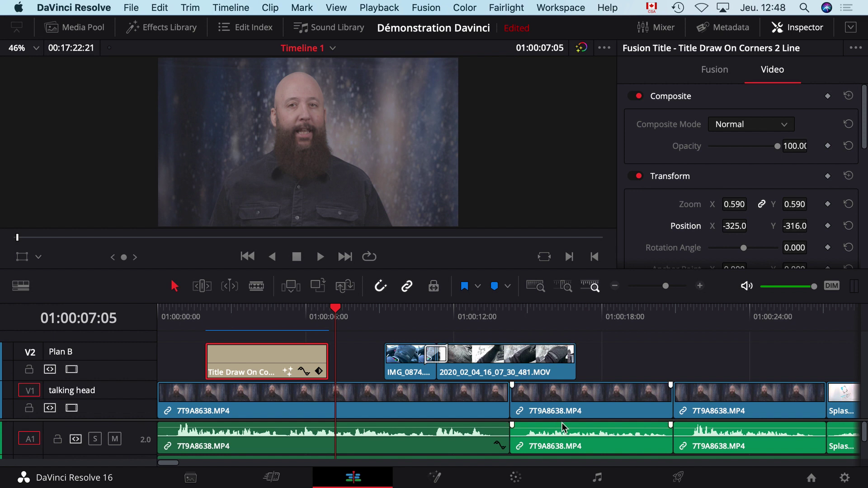
# Step: Look briefly at the Color page, go to the Deliver page and choose the YouTube 1080p render preset
pyautogui.click(517, 478)
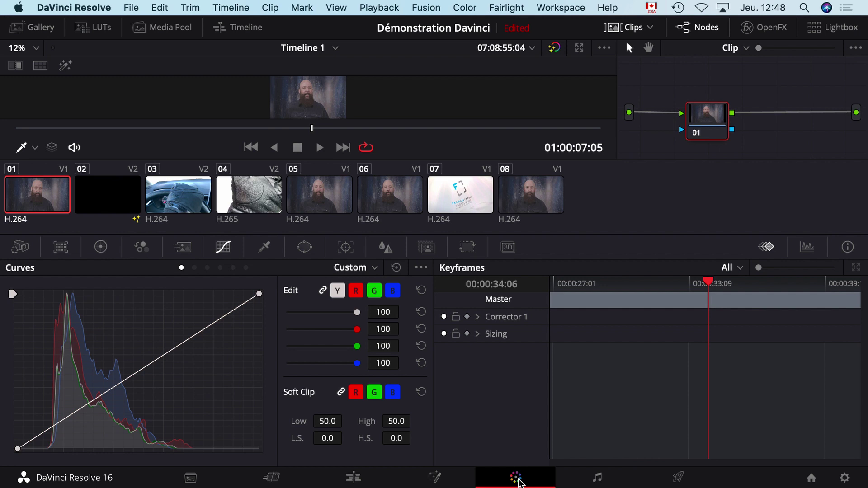
pyautogui.click(677, 476)
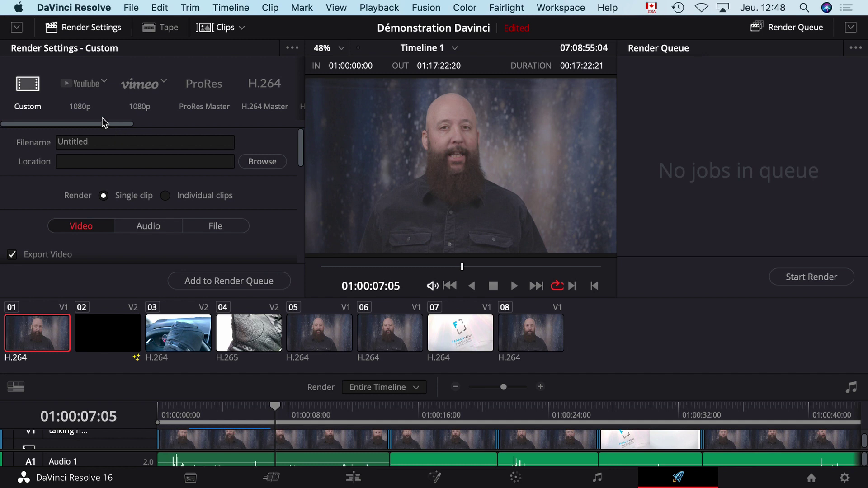
pyautogui.click(86, 89)
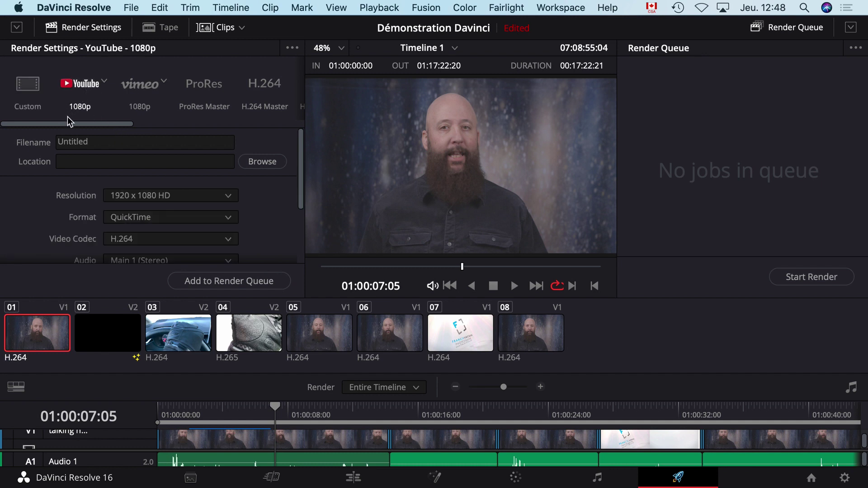
pyautogui.scroll(-5, 98, 224)
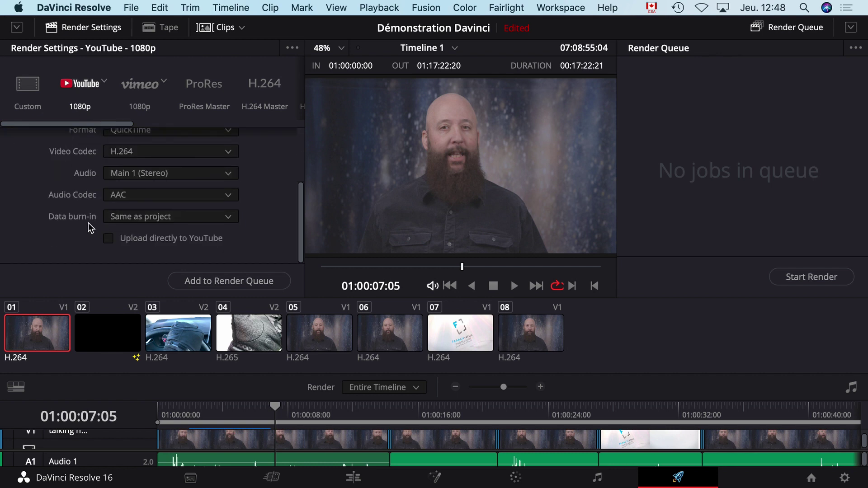
pyautogui.scroll(5, 97, 221)
# Step: Name the render file Démonstration and set its save location to the Desktop
pyautogui.moveTo(99, 144); pyautogui.dragTo(2, 139)
pyautogui.write('Dém')
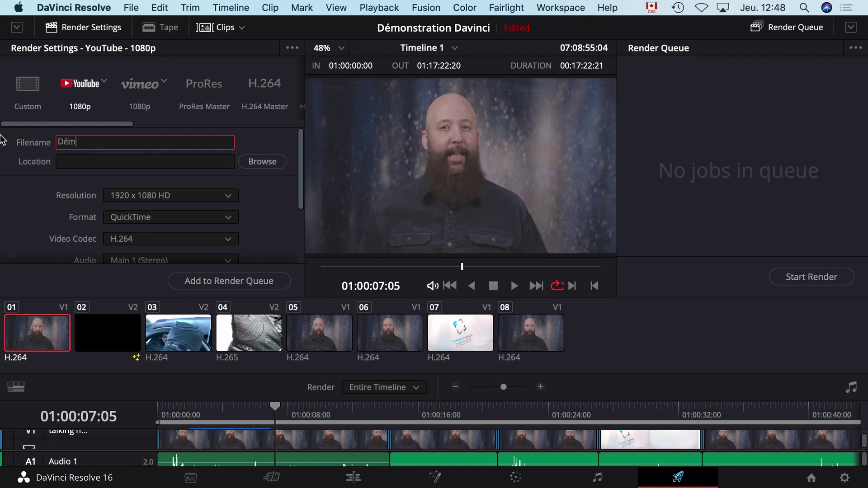
pyautogui.write('onstration')
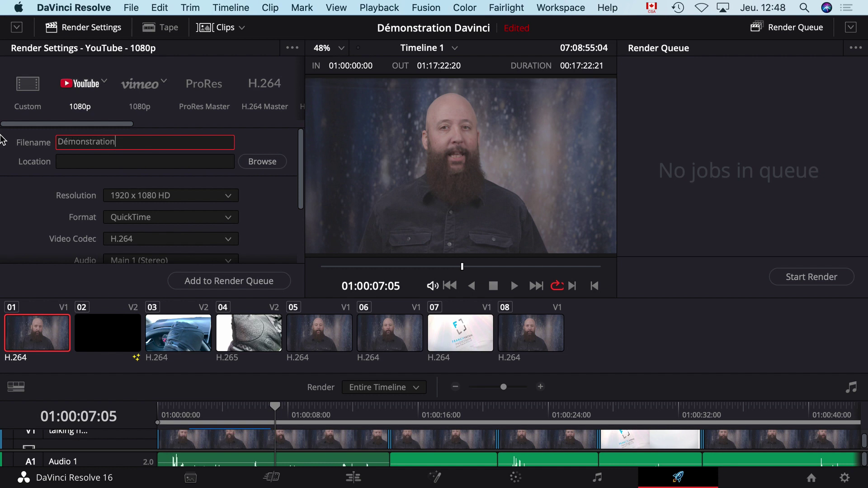
pyautogui.click(262, 161)
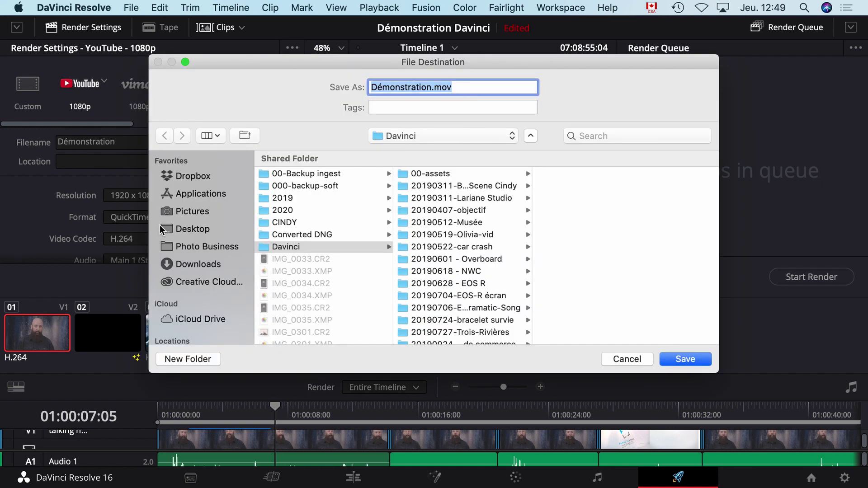
pyautogui.click(163, 230)
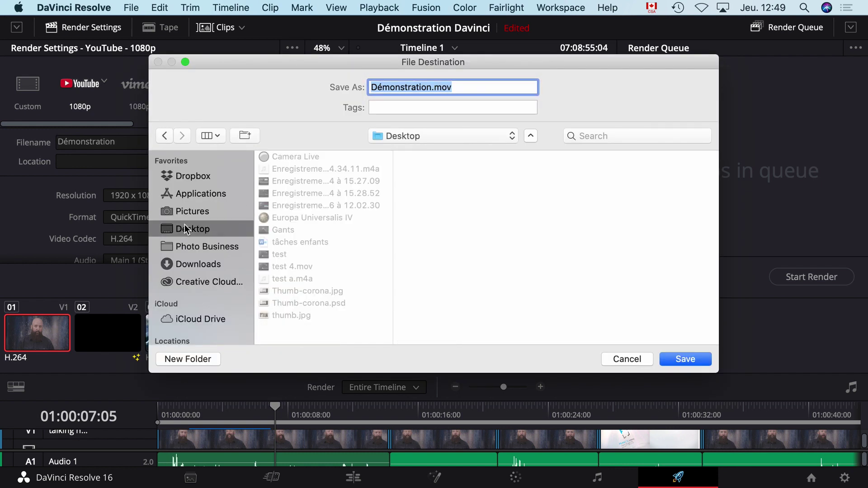
pyautogui.click(697, 359)
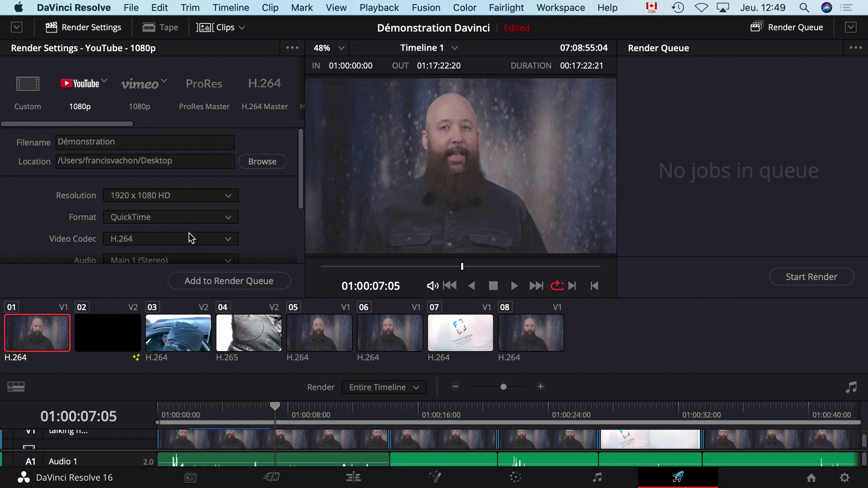
# Step: Add the Timeline 1 export to the render queue and start rendering it
pyautogui.click(232, 285)
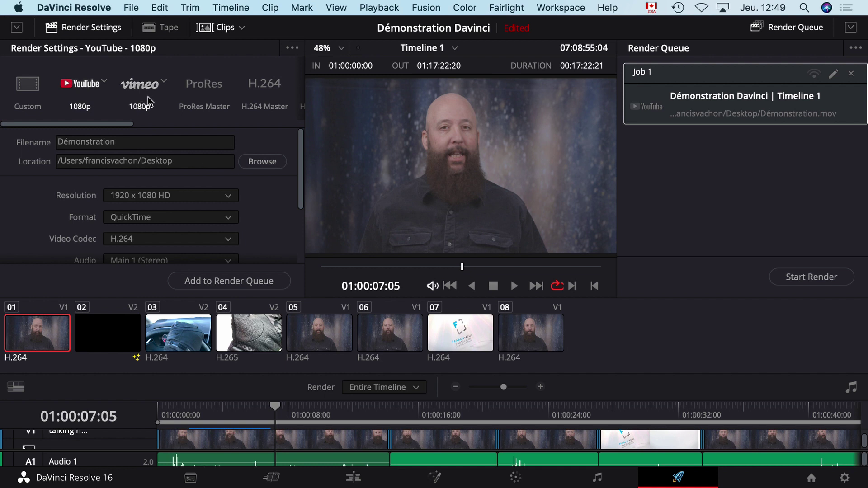
pyautogui.click(804, 278)
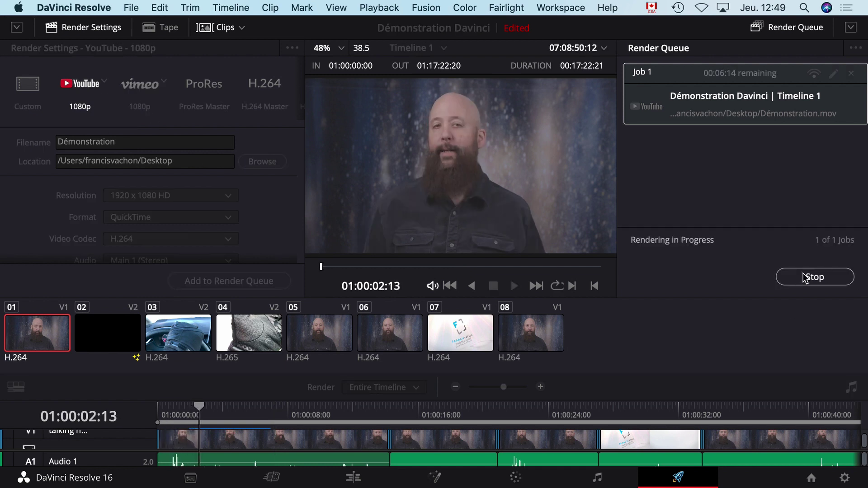